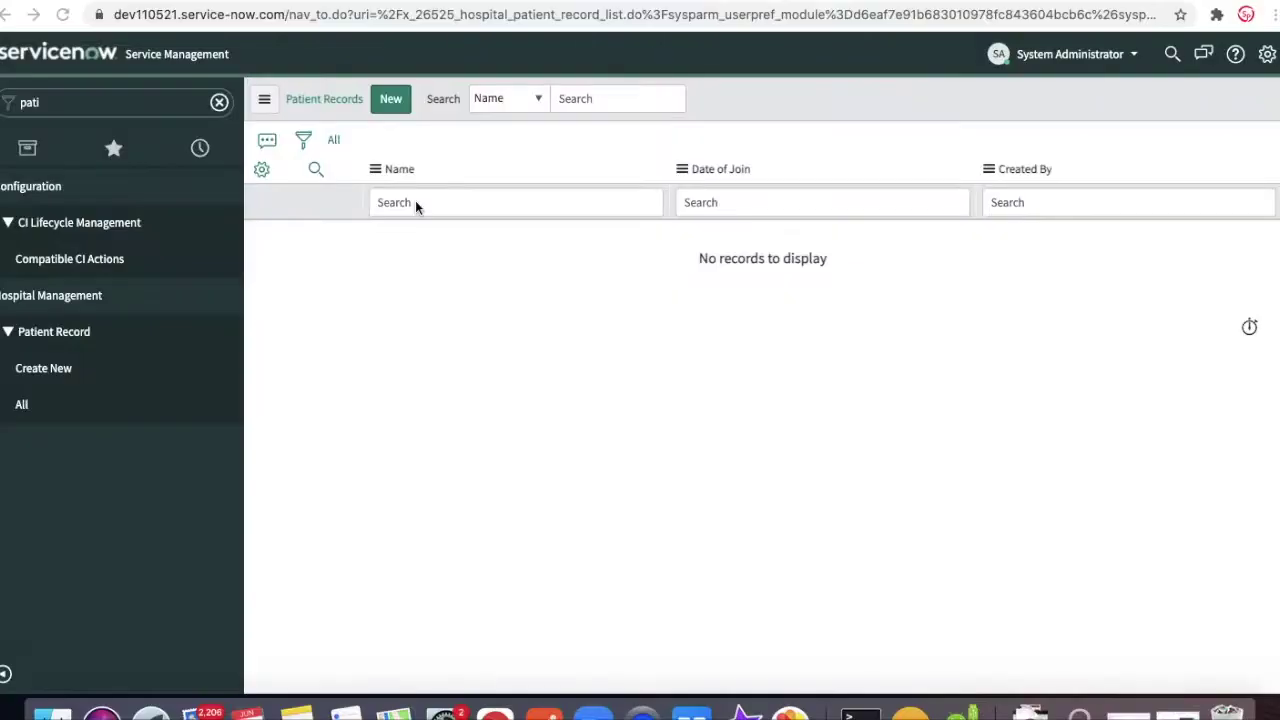
# Step: Start a new Patient Record and view the available choices of its State field
pyautogui.click(415, 200)
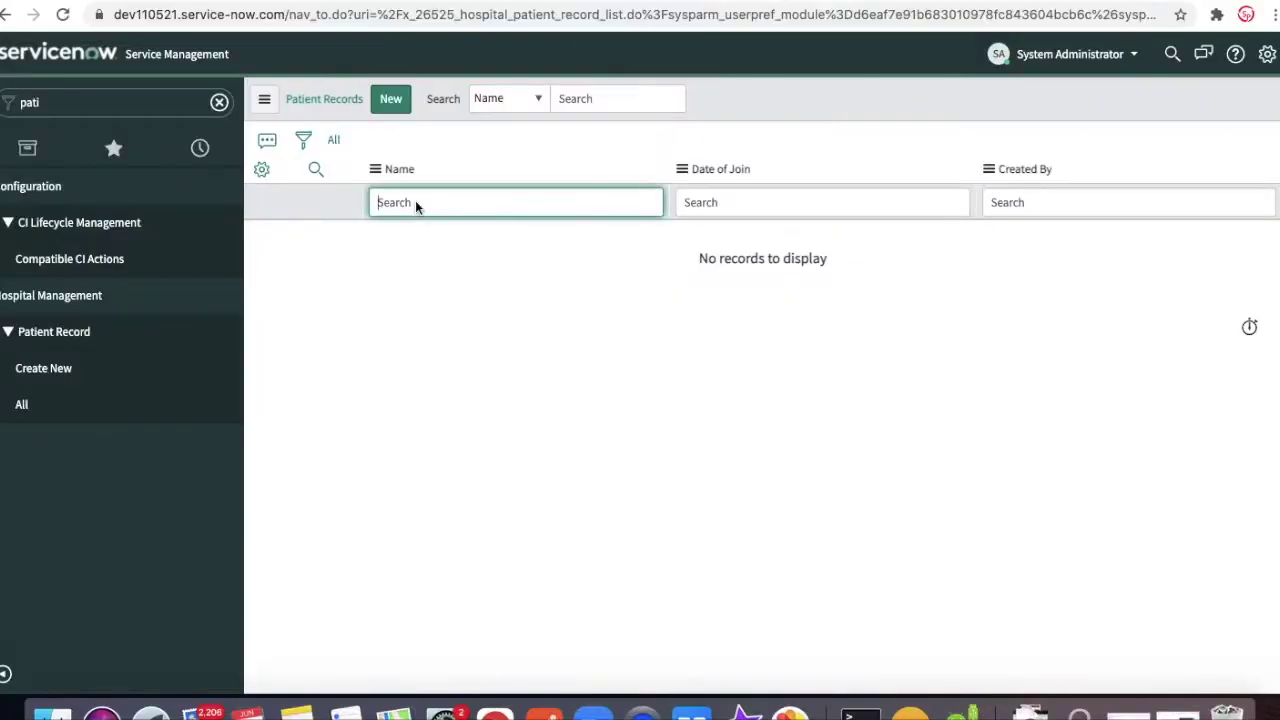
pyautogui.click(389, 99)
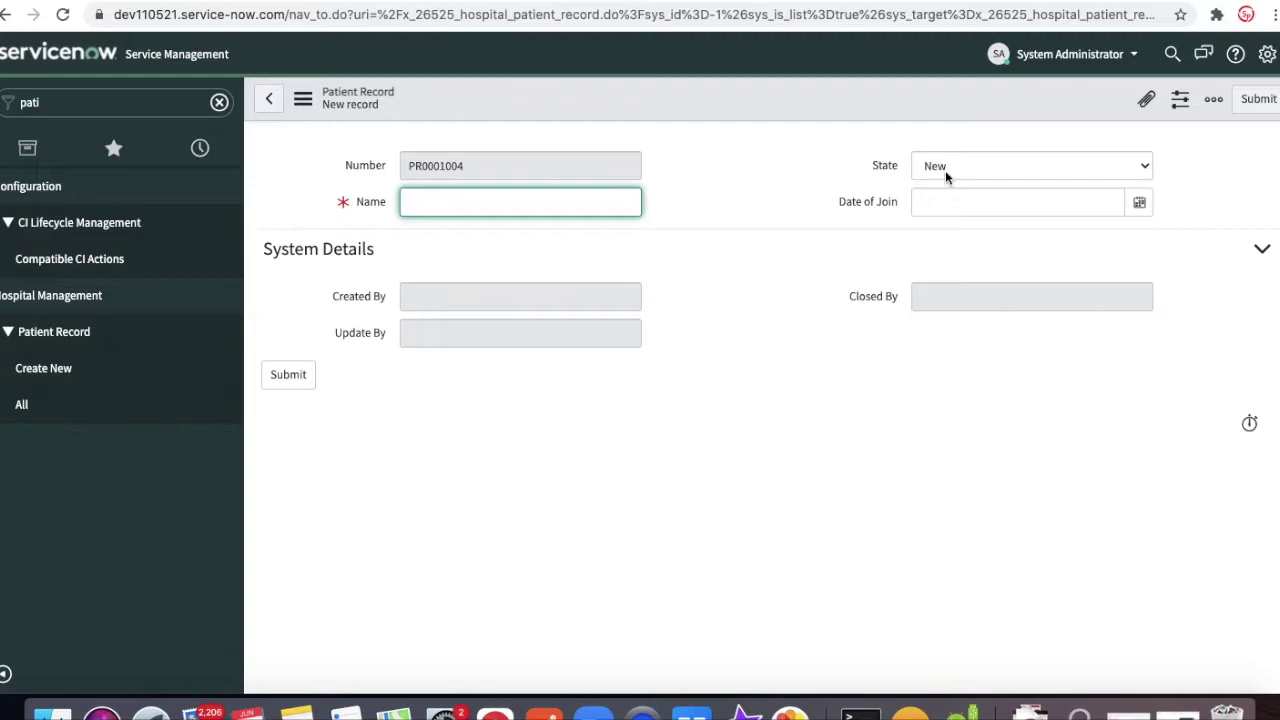
pyautogui.click(943, 173)
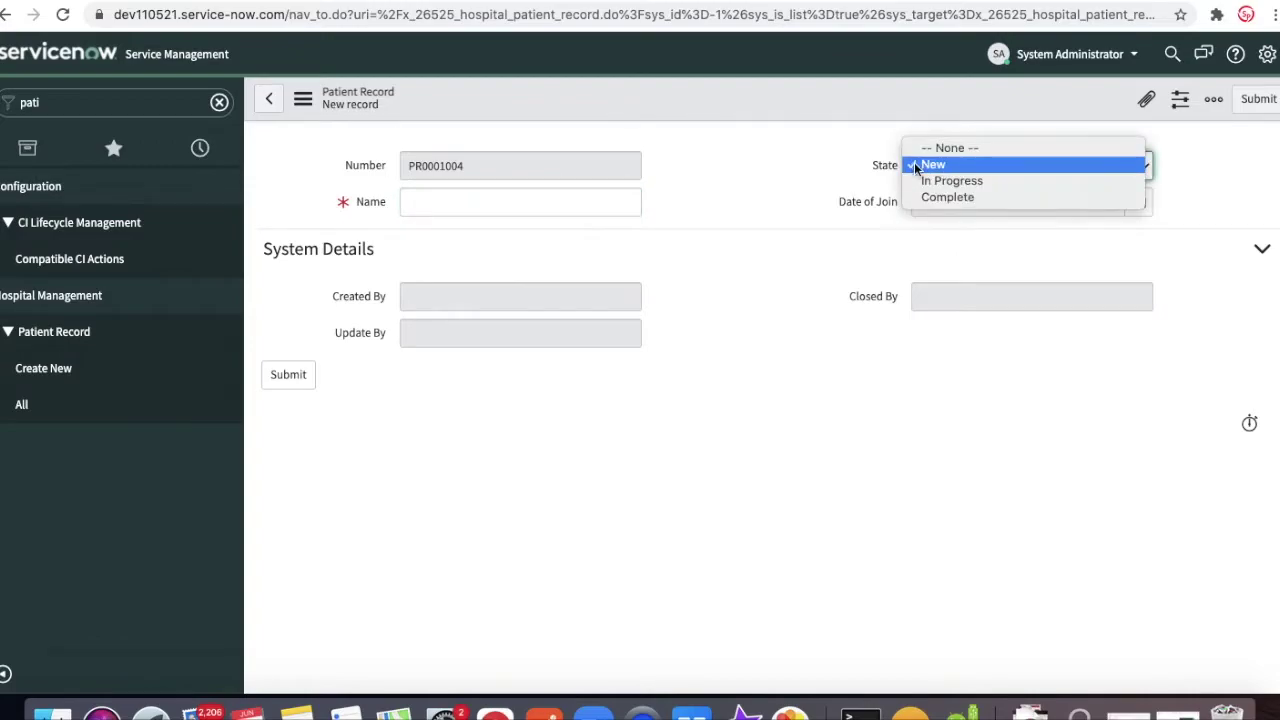
pyautogui.click(869, 176)
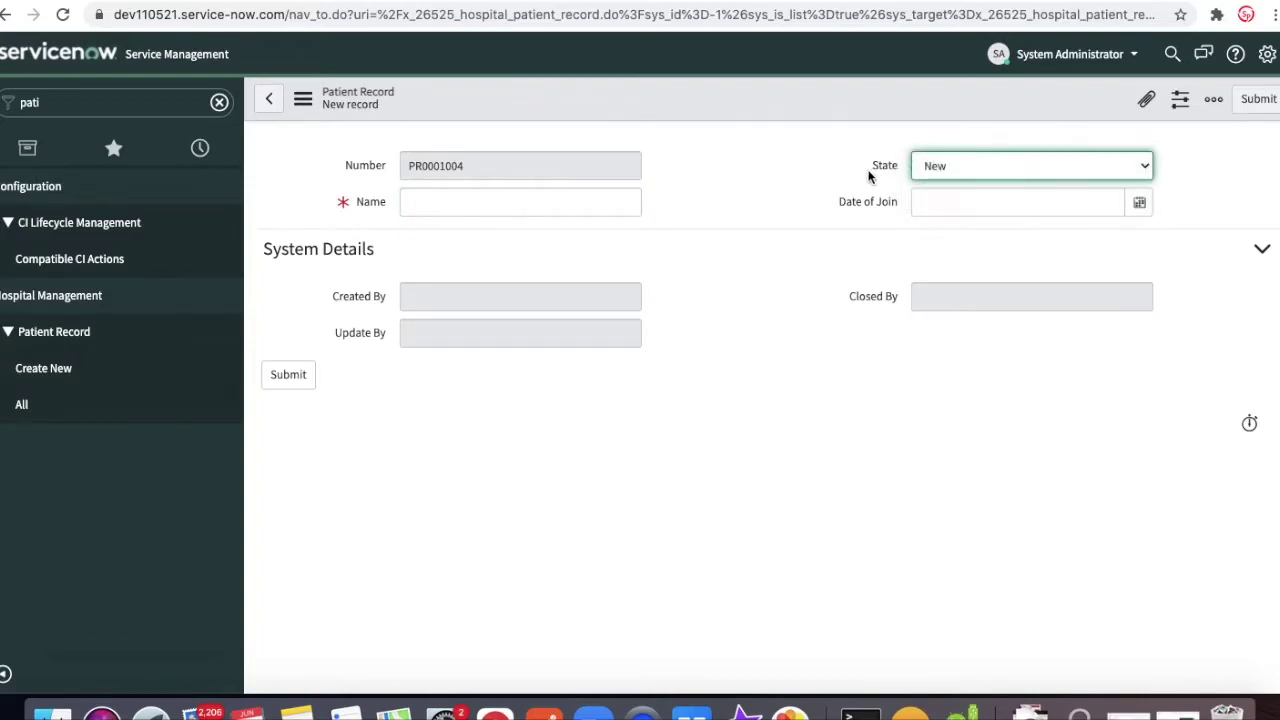
pyautogui.rightClick(852, 99)
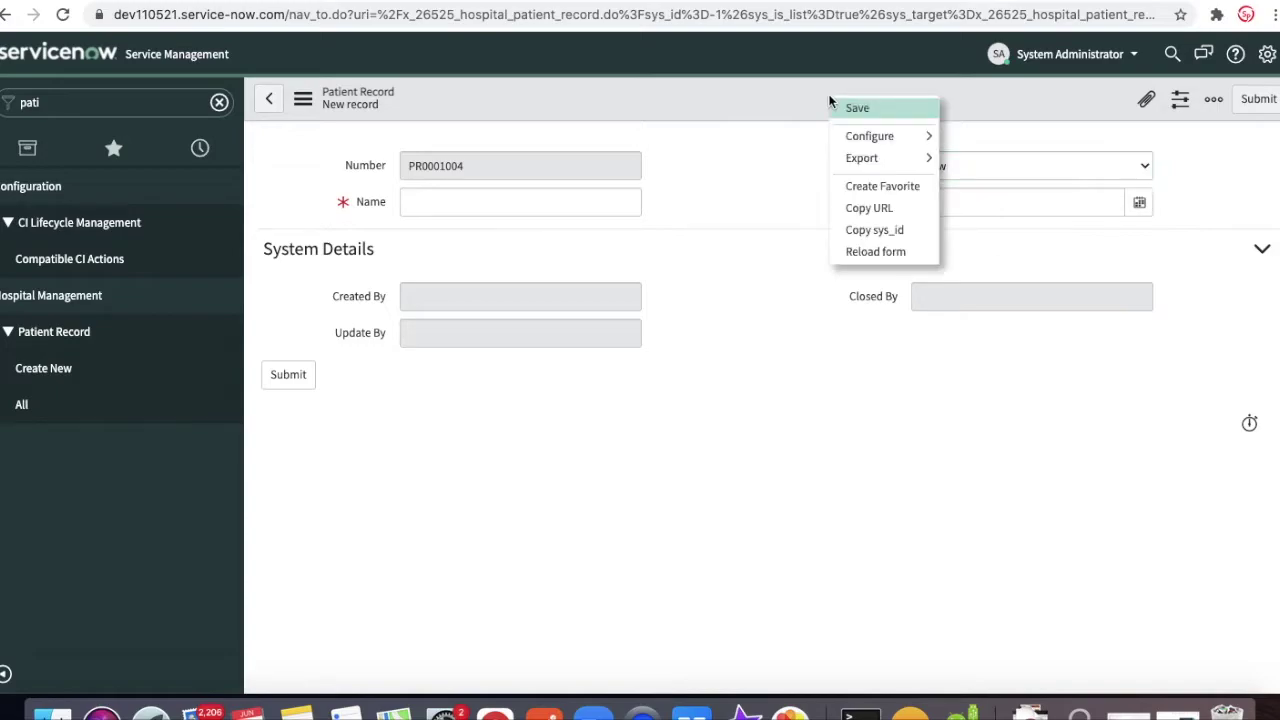
pyautogui.click(743, 104)
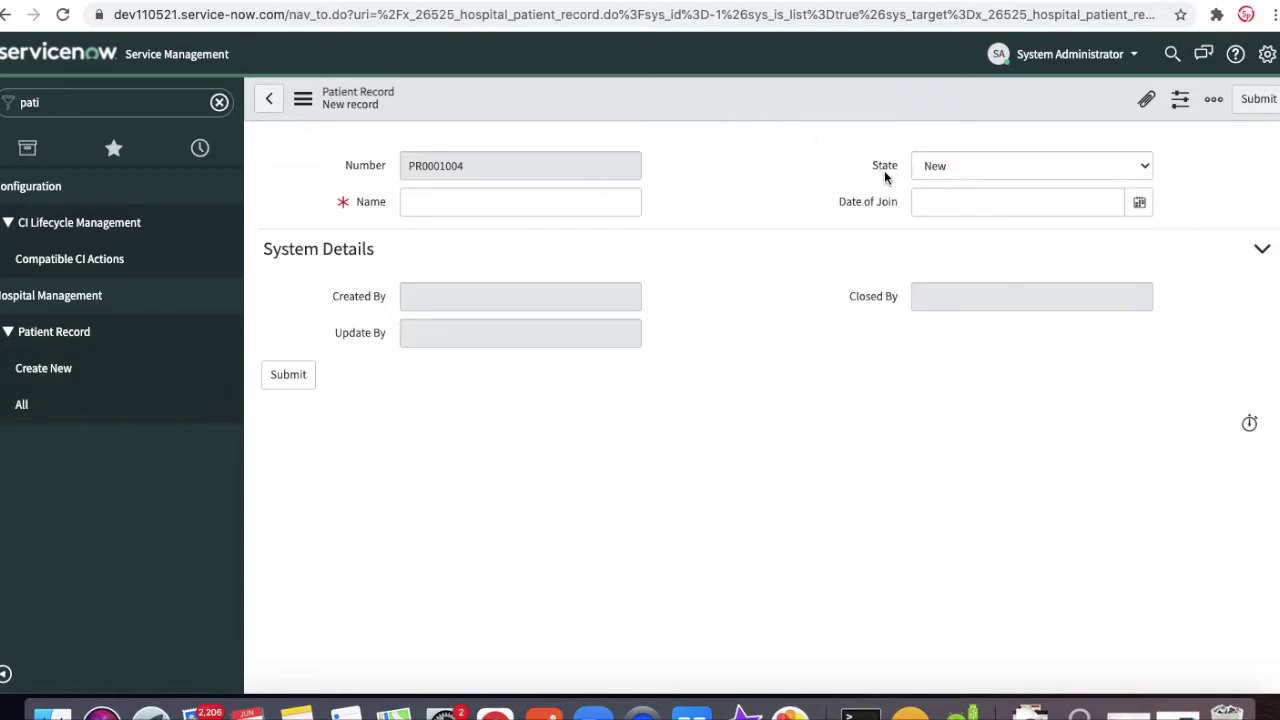
# Step: Make the Patient Record table's State field read-only through its dictionary entry and save the update
pyautogui.rightClick(885, 173)
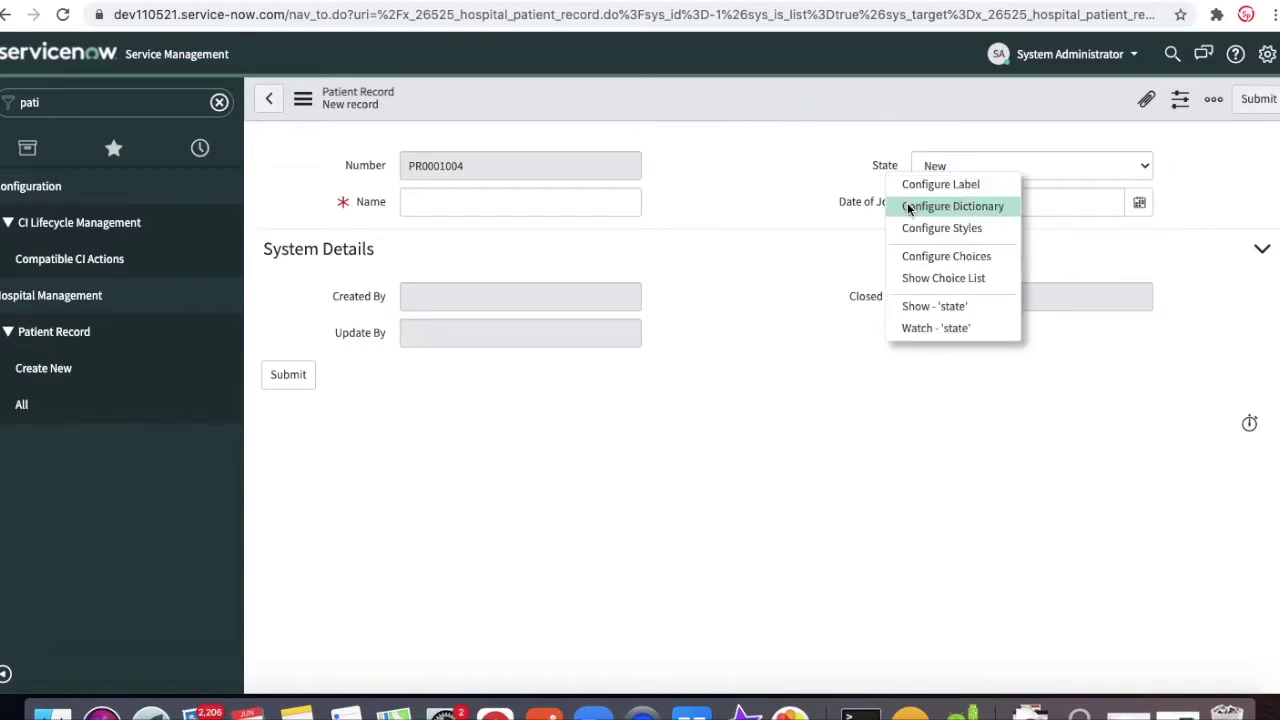
pyautogui.click(908, 206)
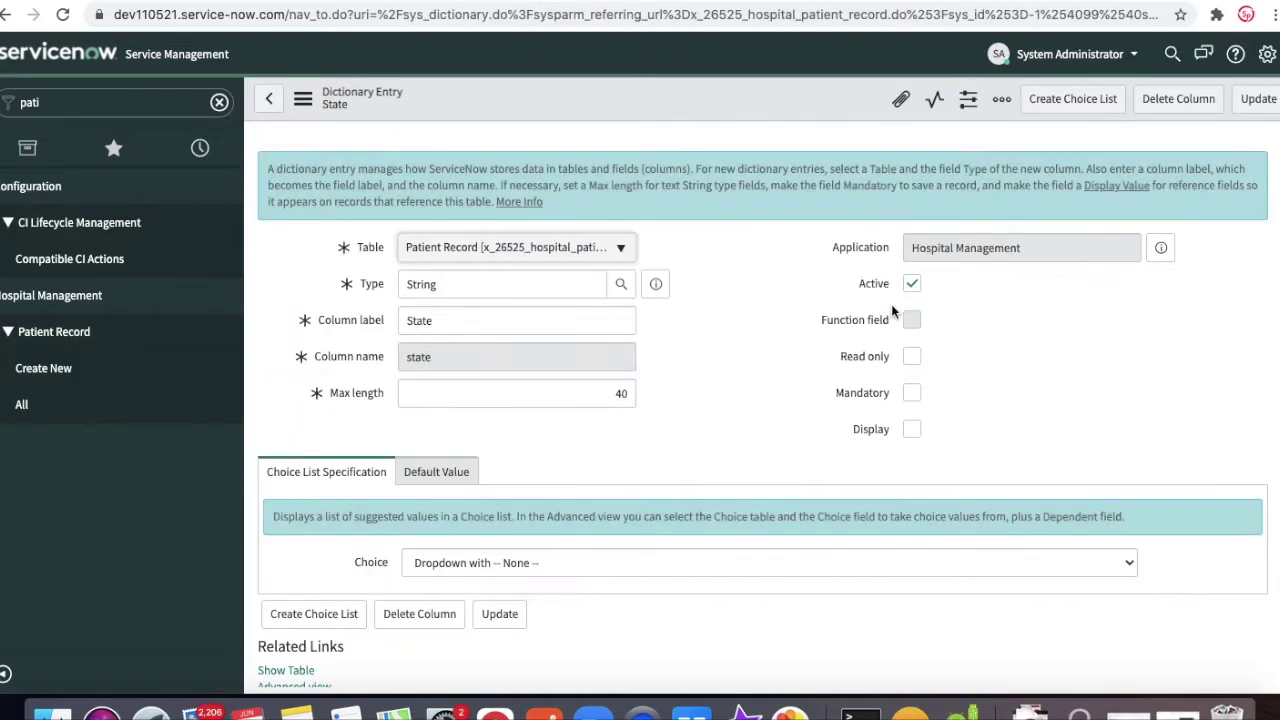
pyautogui.click(911, 356)
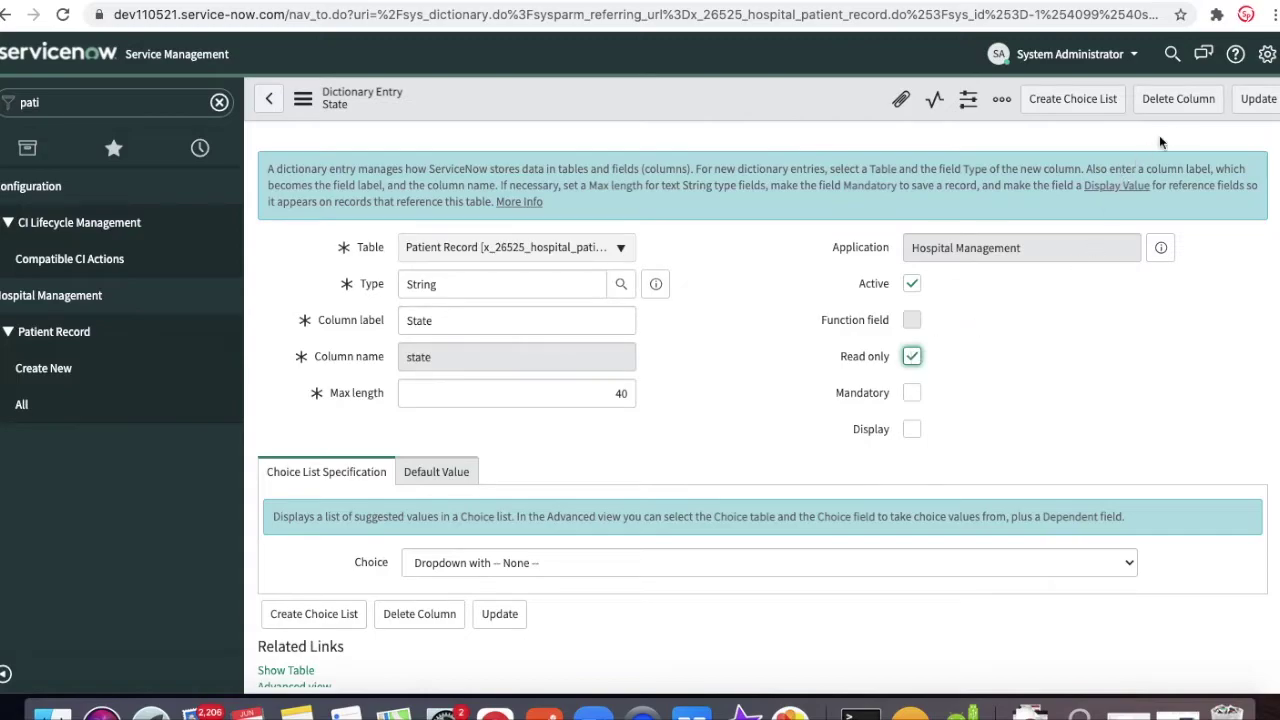
pyautogui.click(1252, 99)
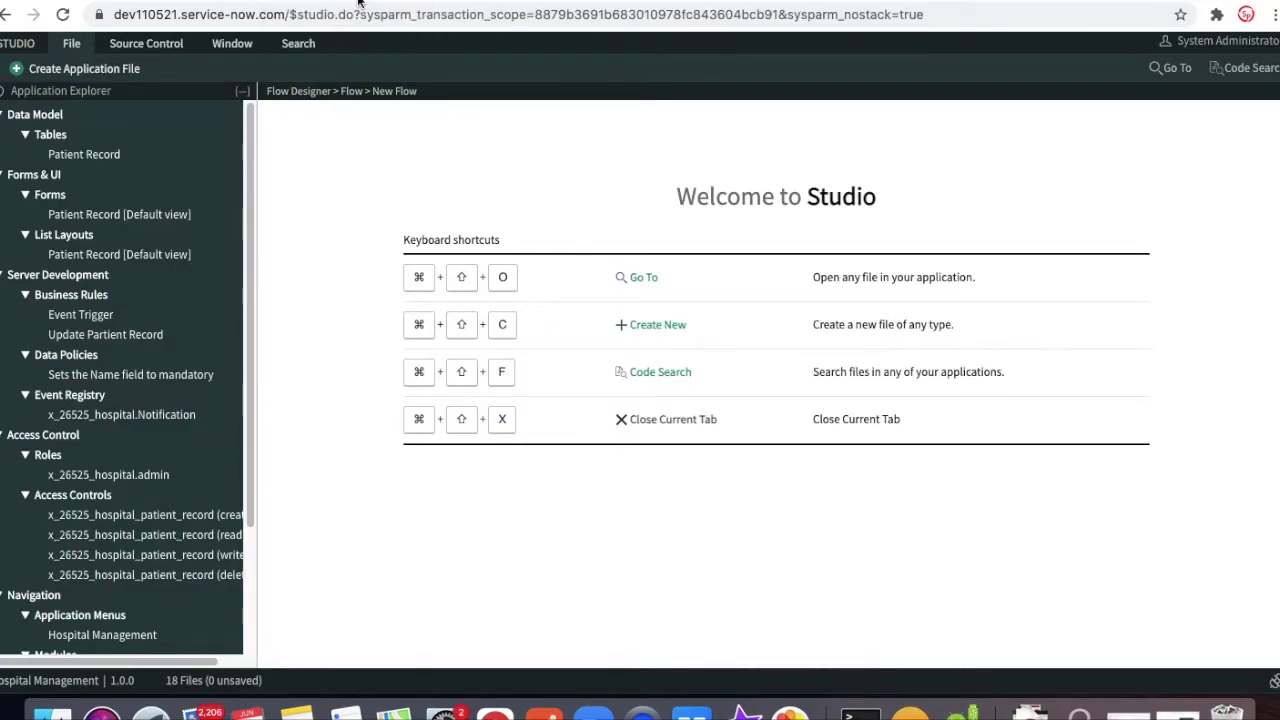
# Step: In Studio, create a new application file of type Flow and choose a Flow rather than a SubFlow
pyautogui.click(109, 69)
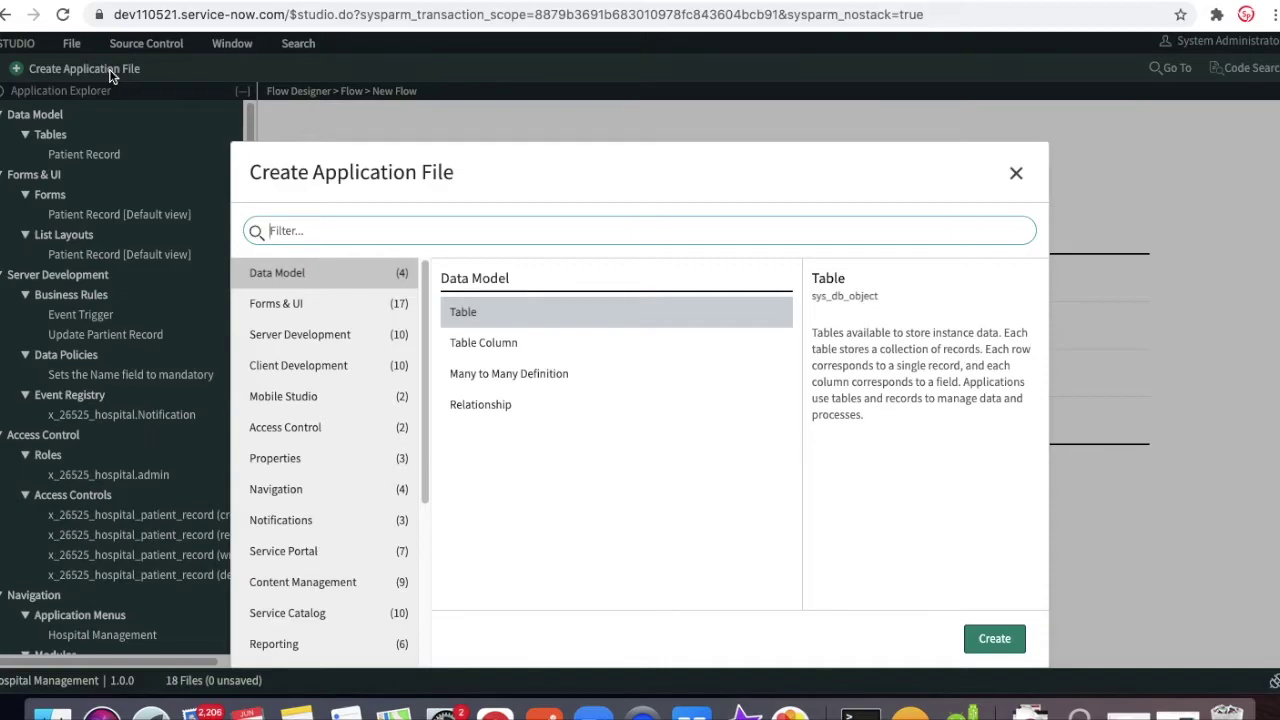
pyautogui.click(461, 230)
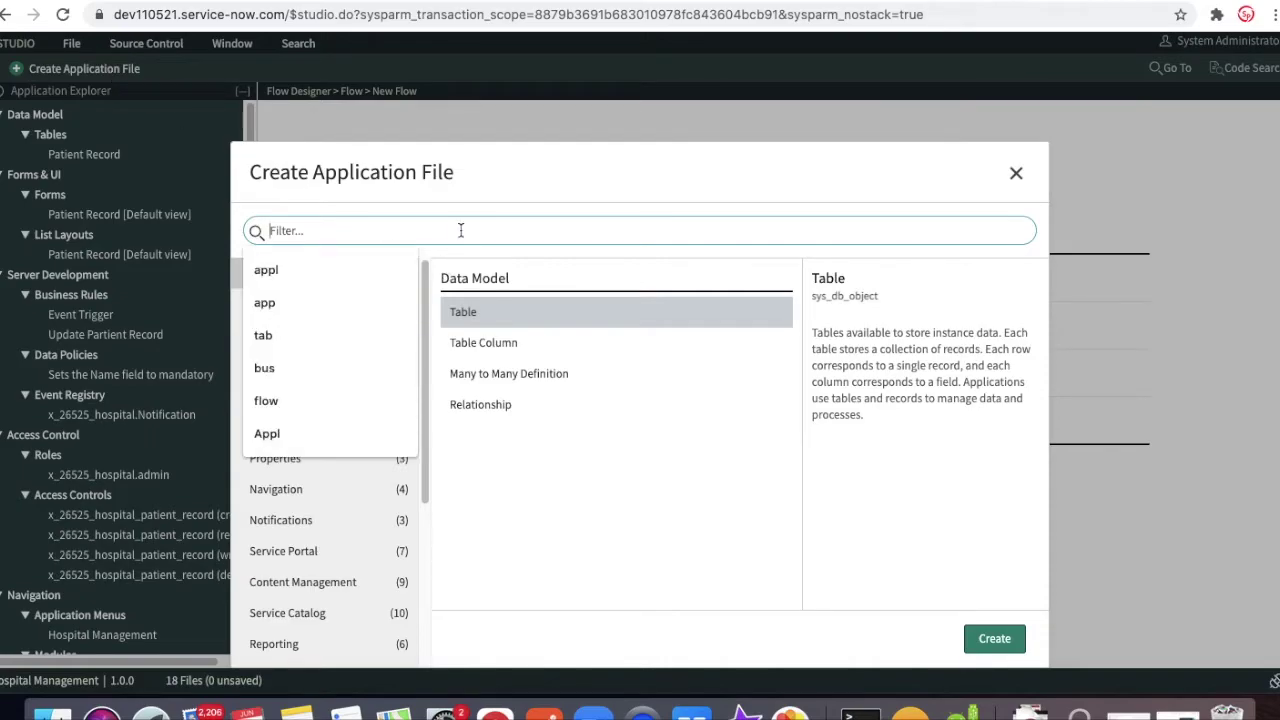
pyautogui.write('gloe')
pyautogui.press('BackSpace')
pyautogui.write('flow')
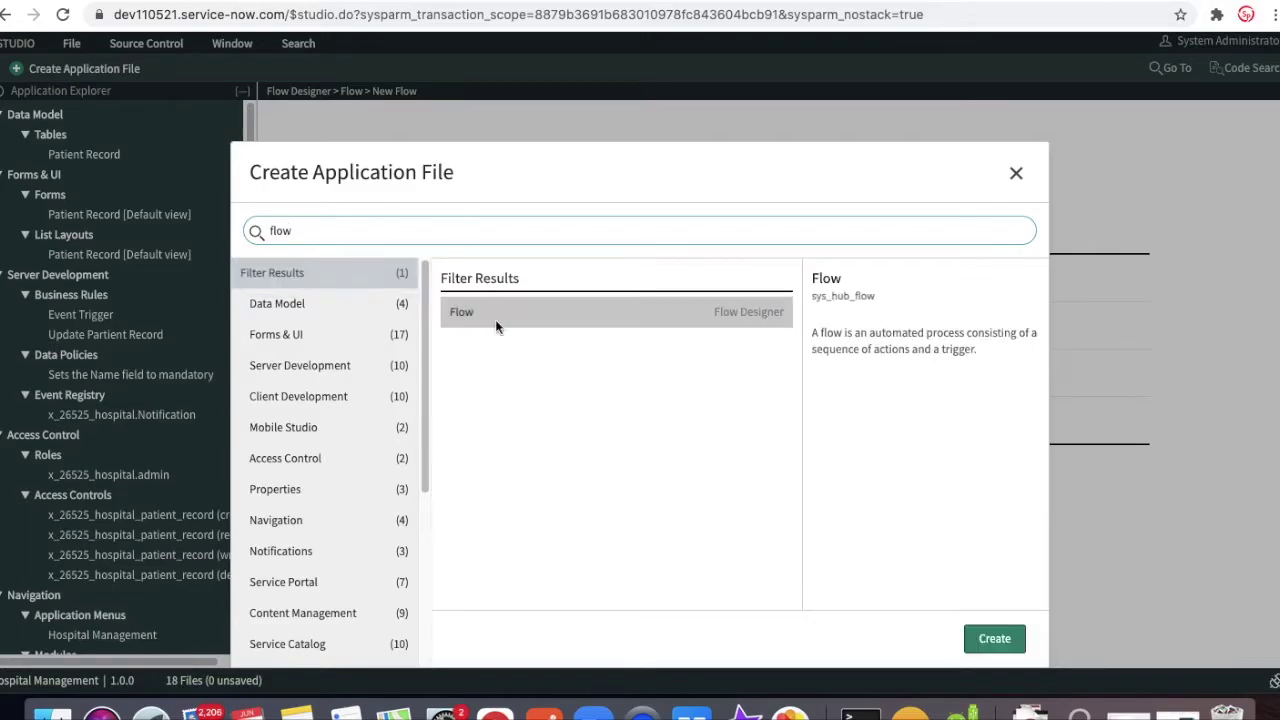
pyautogui.click(986, 645)
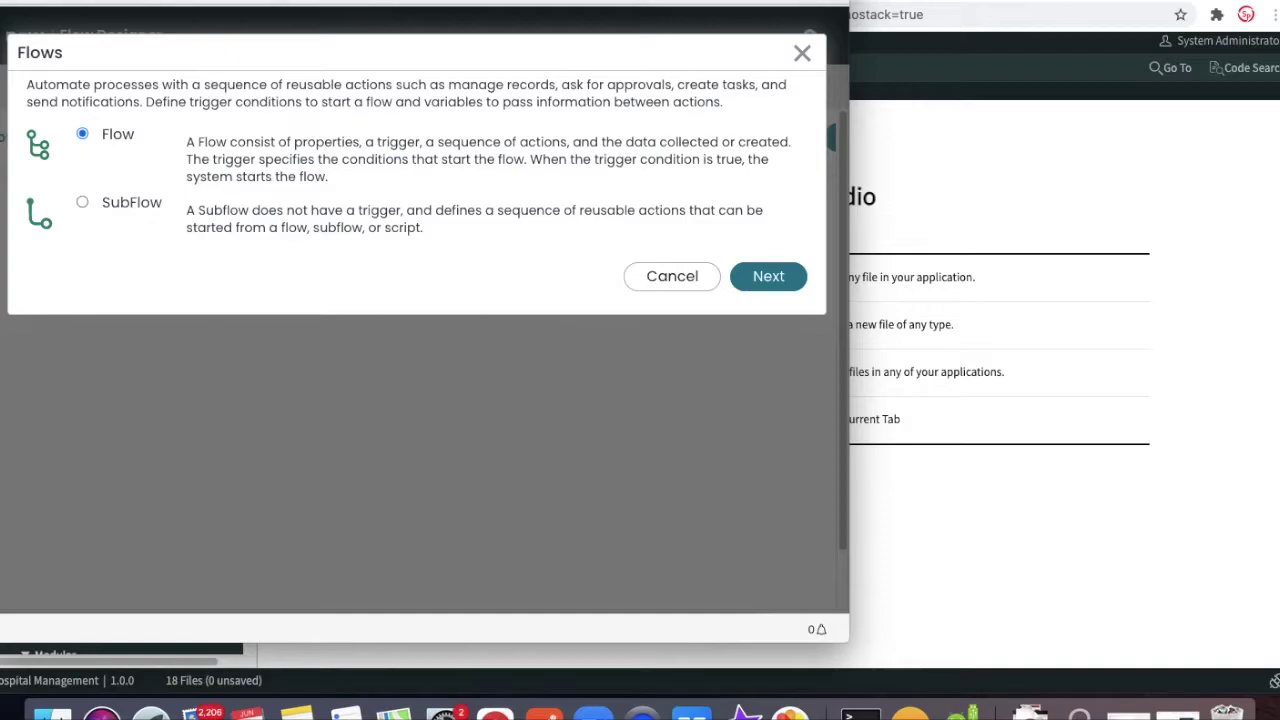
pyautogui.click(80, 6)
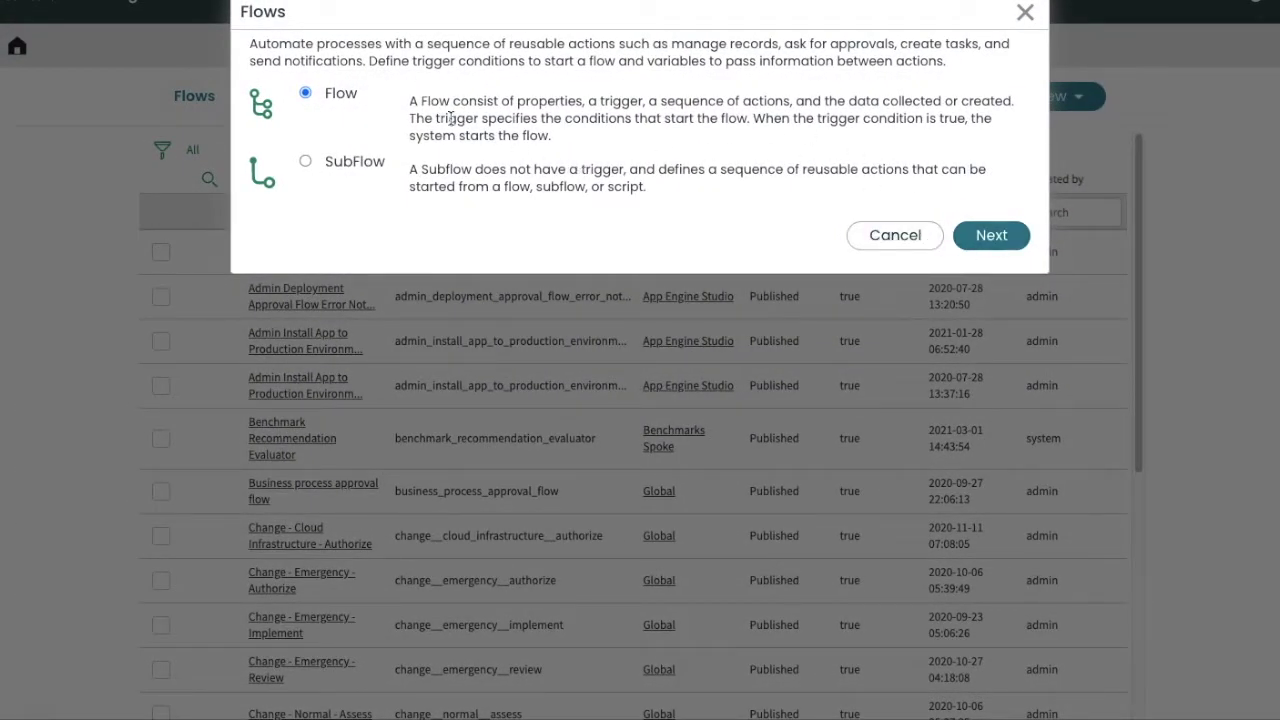
pyautogui.click(988, 235)
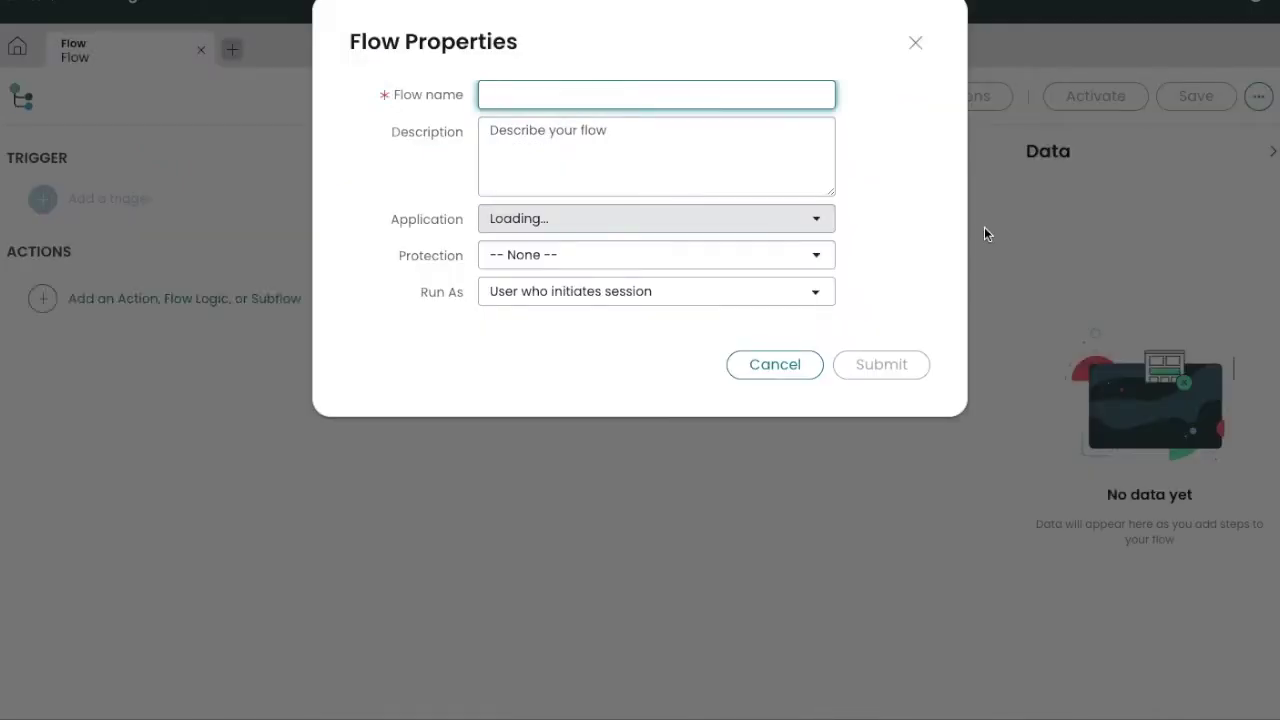
# Step: Name the flow "Hospital FLOW", use the same text as its description, submit the properties and skip the introductory tour
pyautogui.write('Hospital FLOW')
pyautogui.click(734, 160)
pyautogui.tripleClick(651, 104)
pyautogui.hotkey('ctrl', 'c')
pyautogui.click(625, 160)
pyautogui.hotkey('ctrl', 'v')
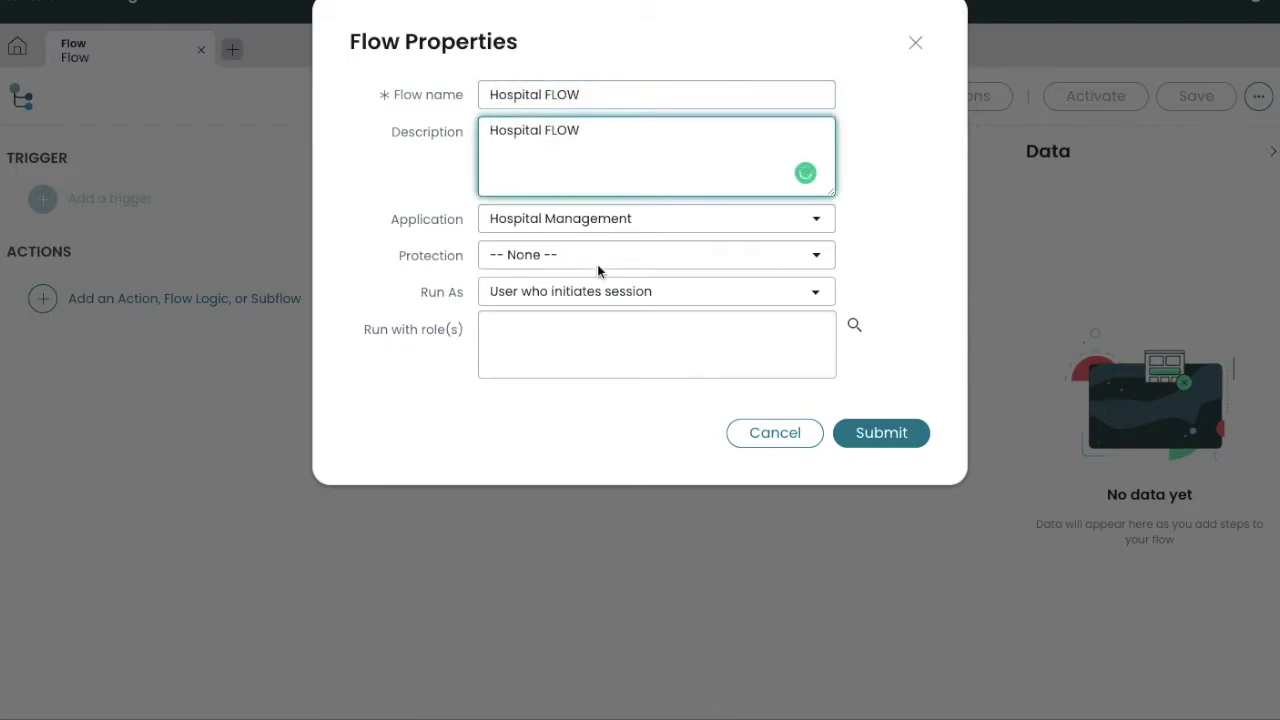
pyautogui.click(914, 433)
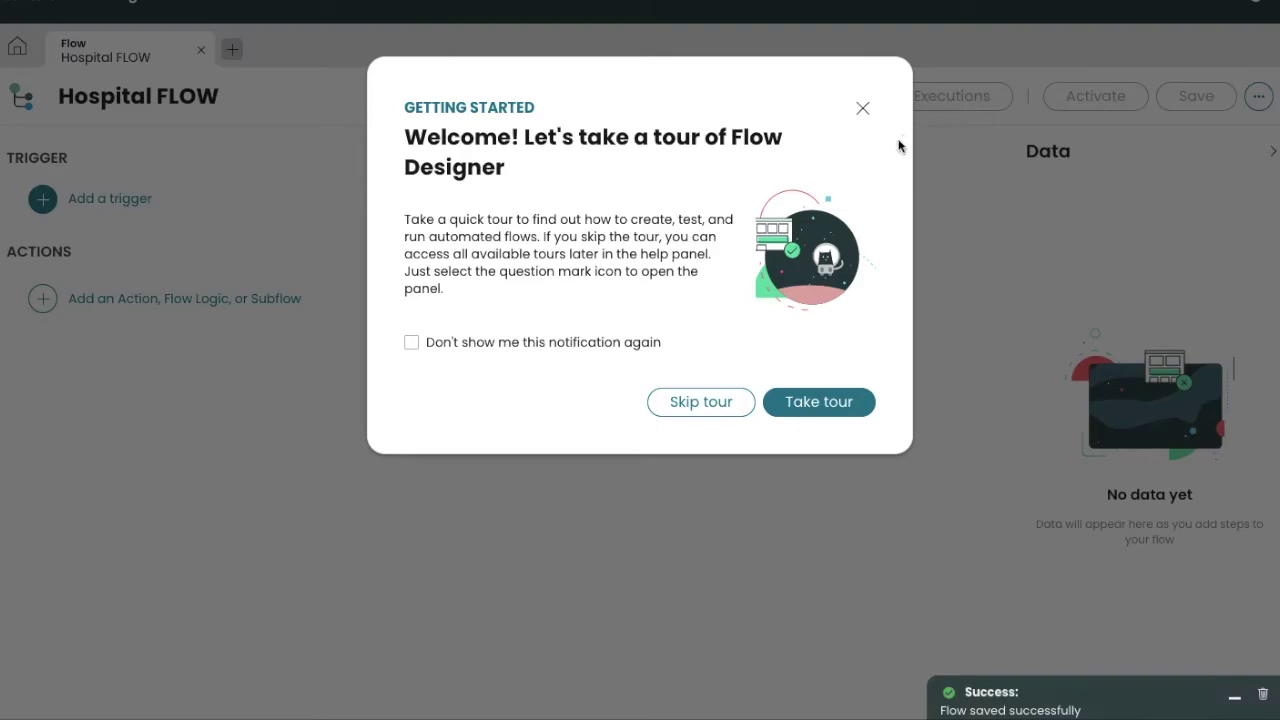
pyautogui.click(734, 413)
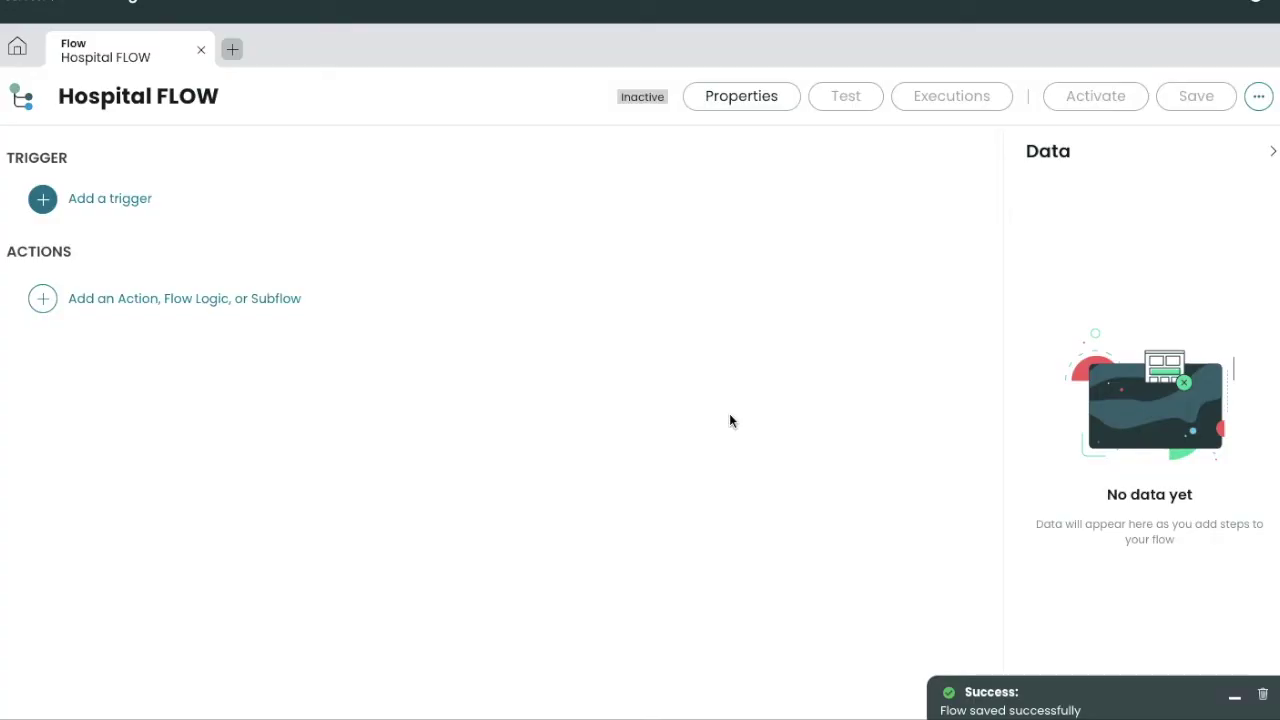
# Step: Add a record Created trigger on the Patient Record table [x_26525_hospital_patient_record] without any filter conditions
pyautogui.click(130, 205)
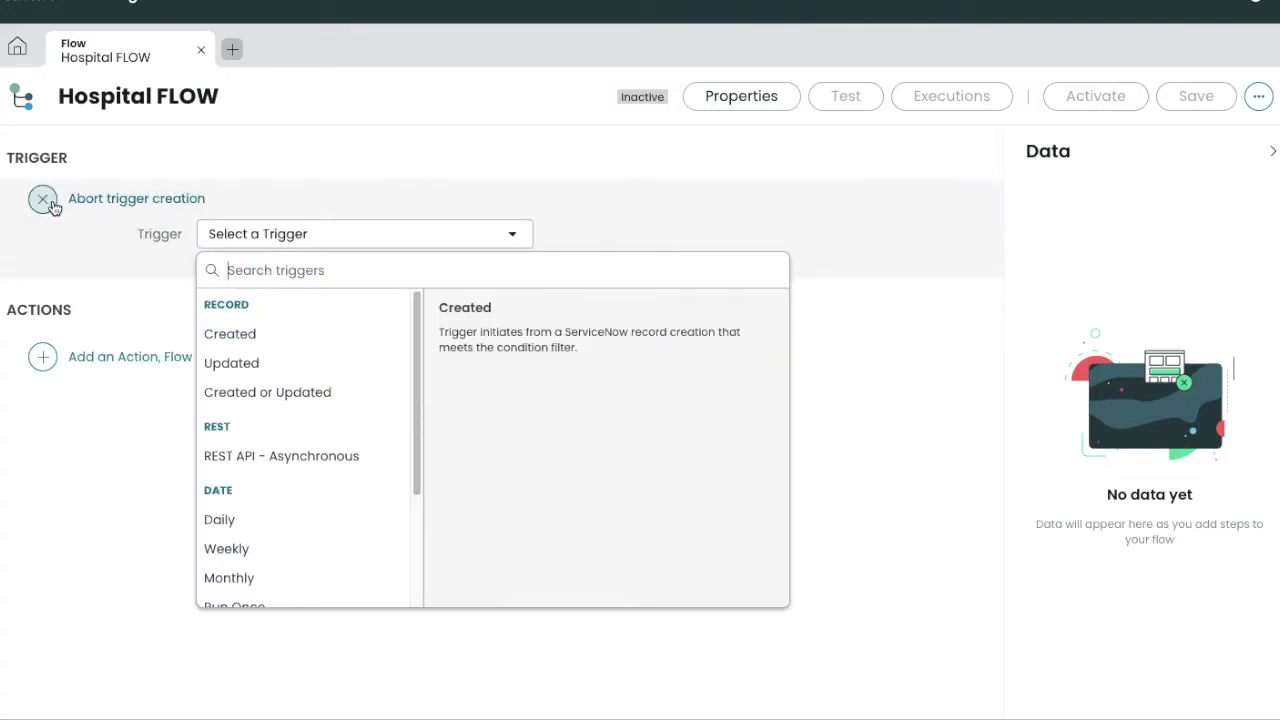
pyautogui.click(228, 340)
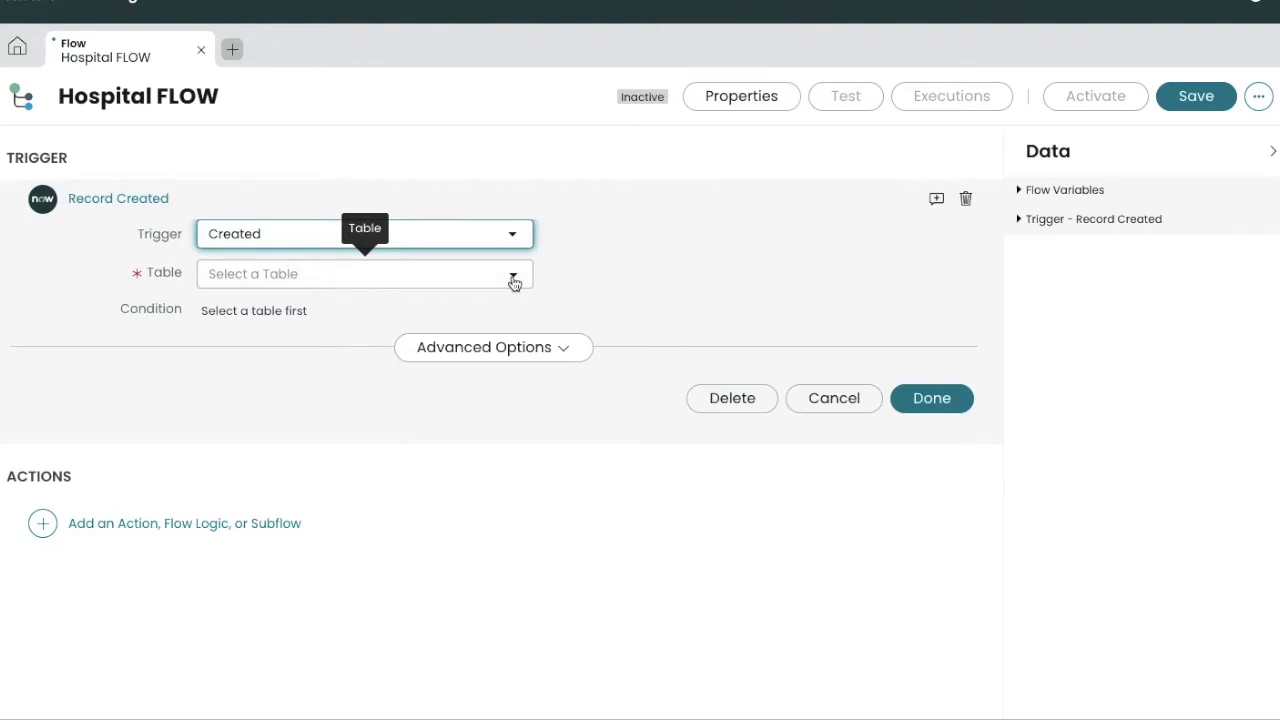
pyautogui.click(513, 280)
pyautogui.write('HO')
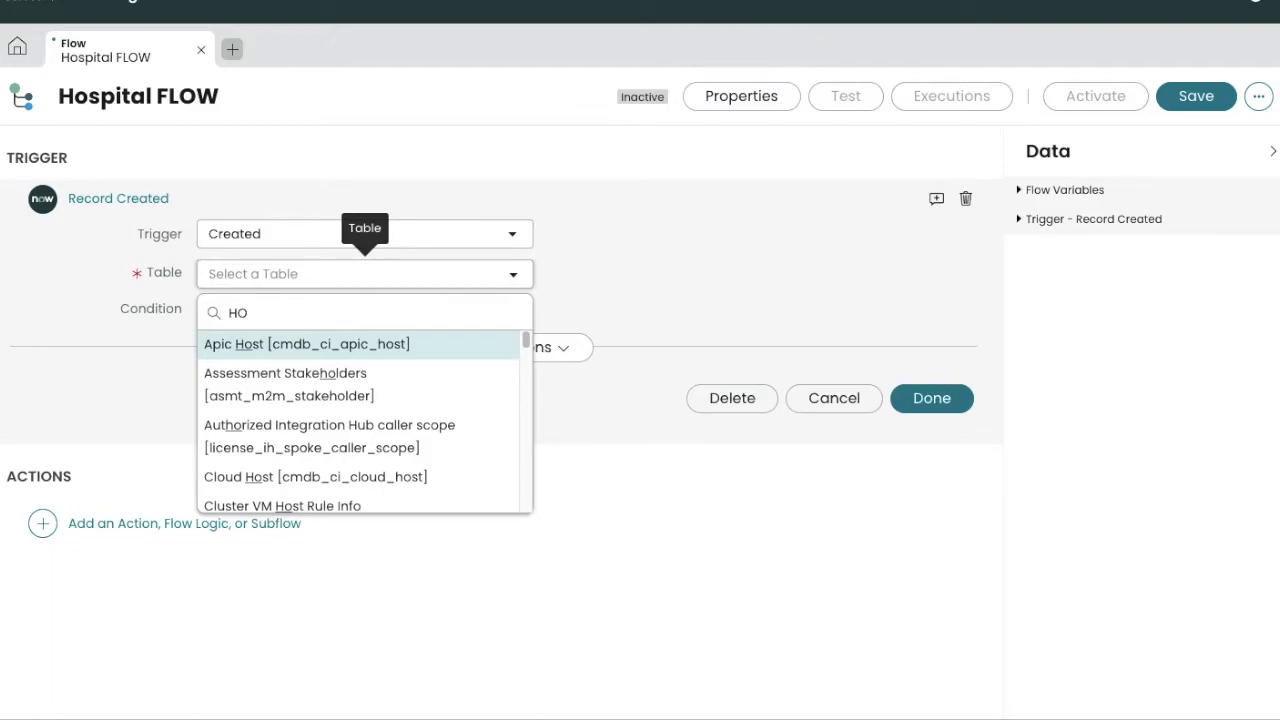
pyautogui.write('SPI')
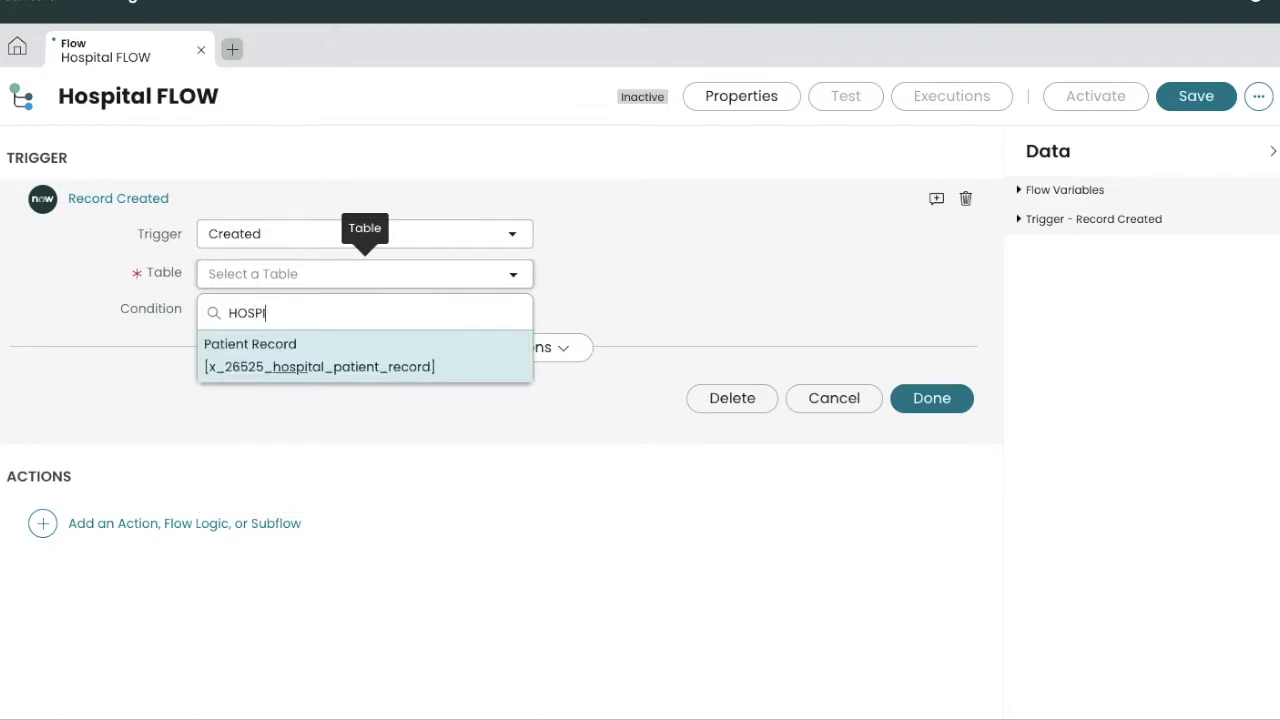
pyautogui.press('Return')
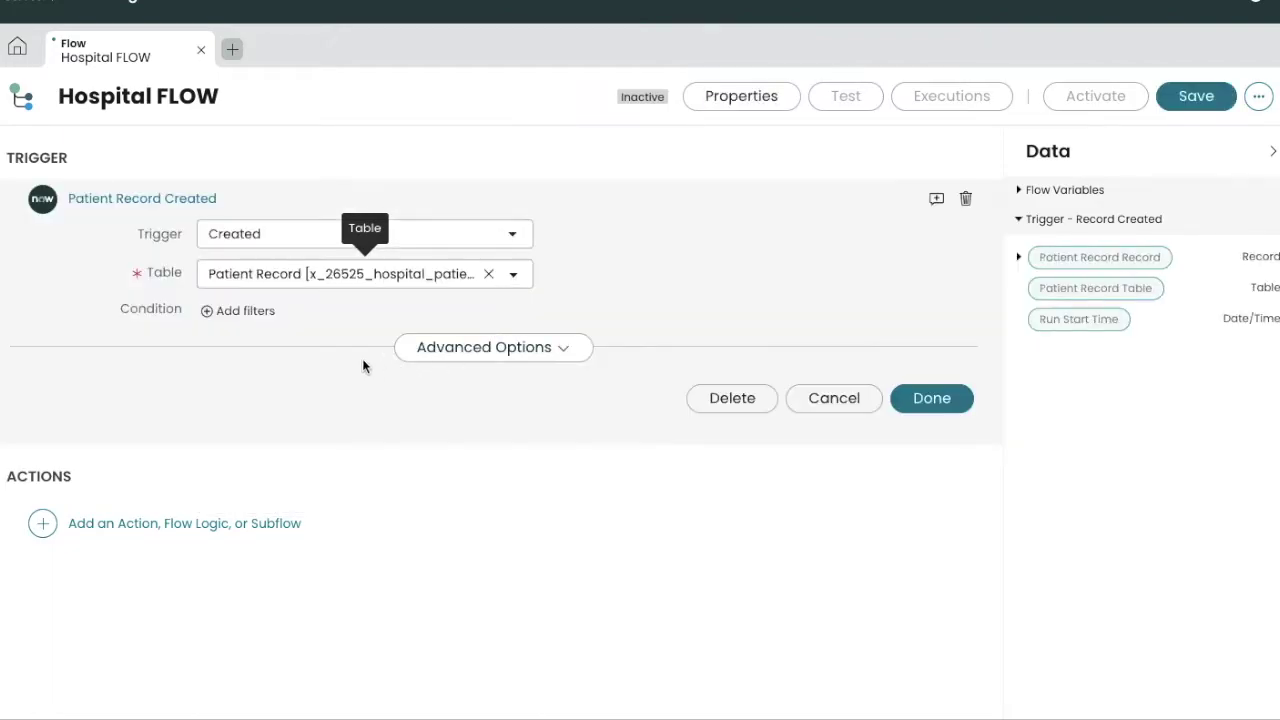
pyautogui.click(258, 311)
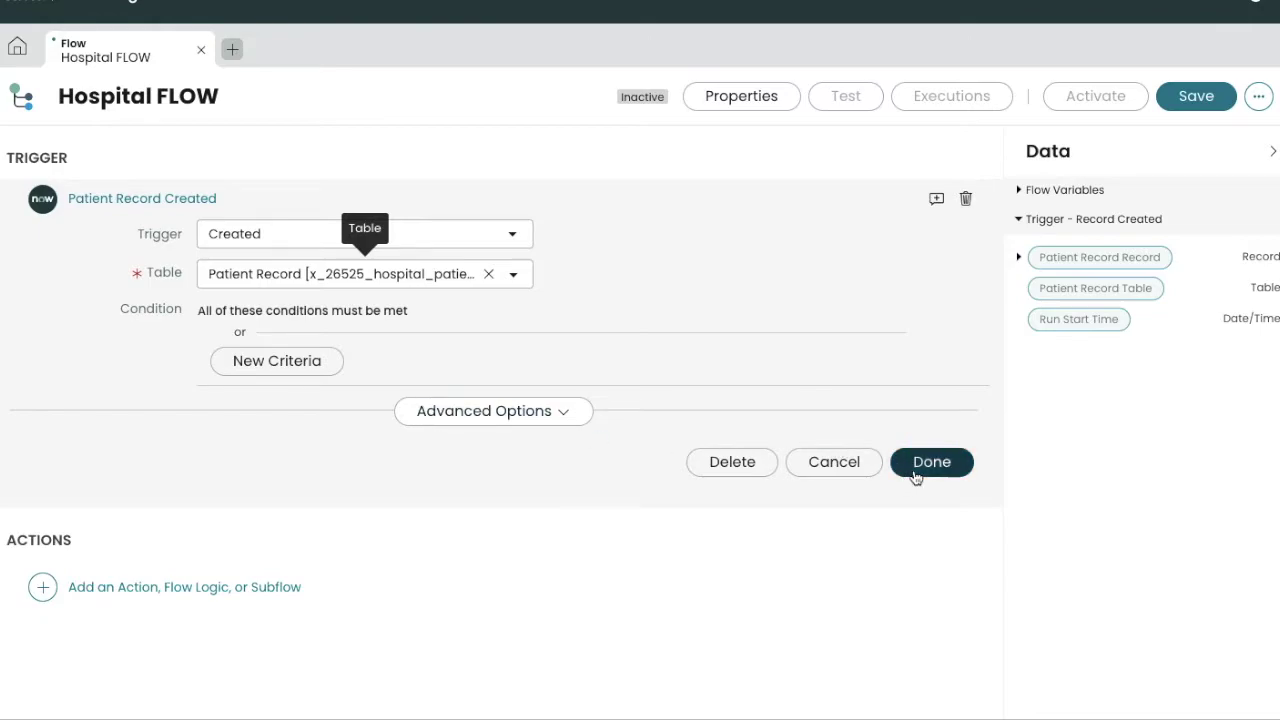
pyautogui.click(916, 470)
pyautogui.click(140, 199)
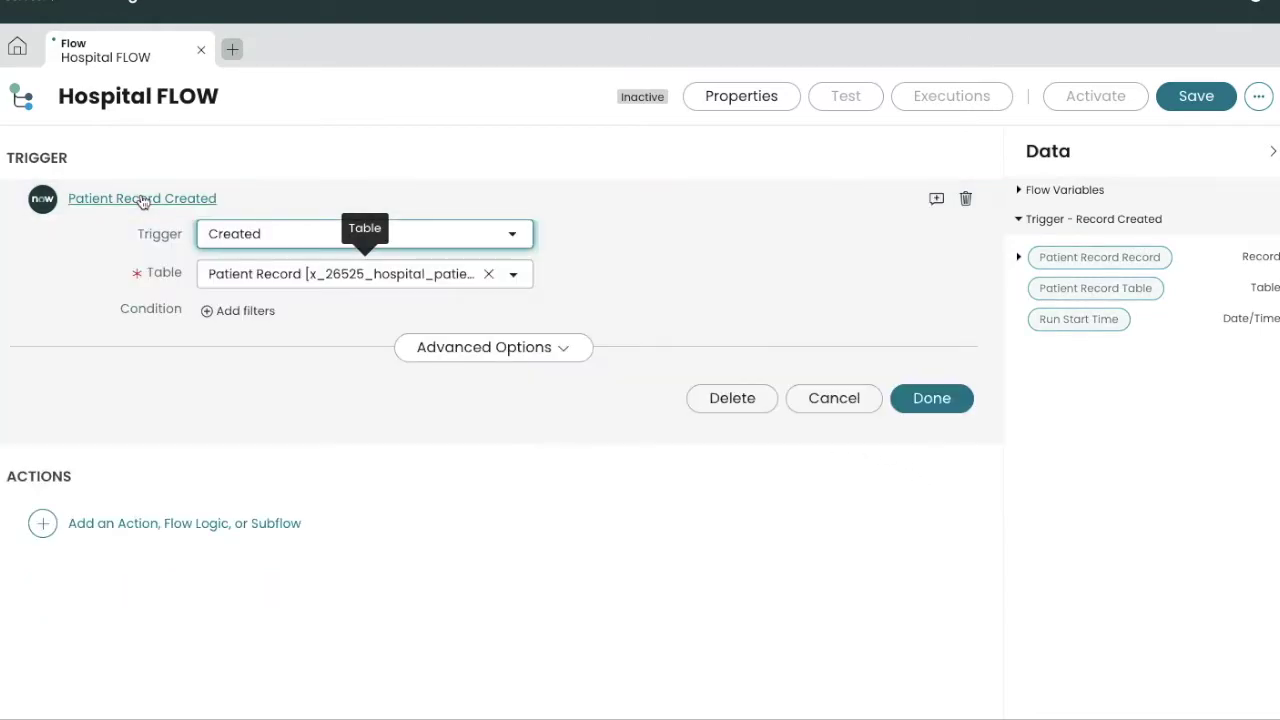
pyautogui.click(929, 398)
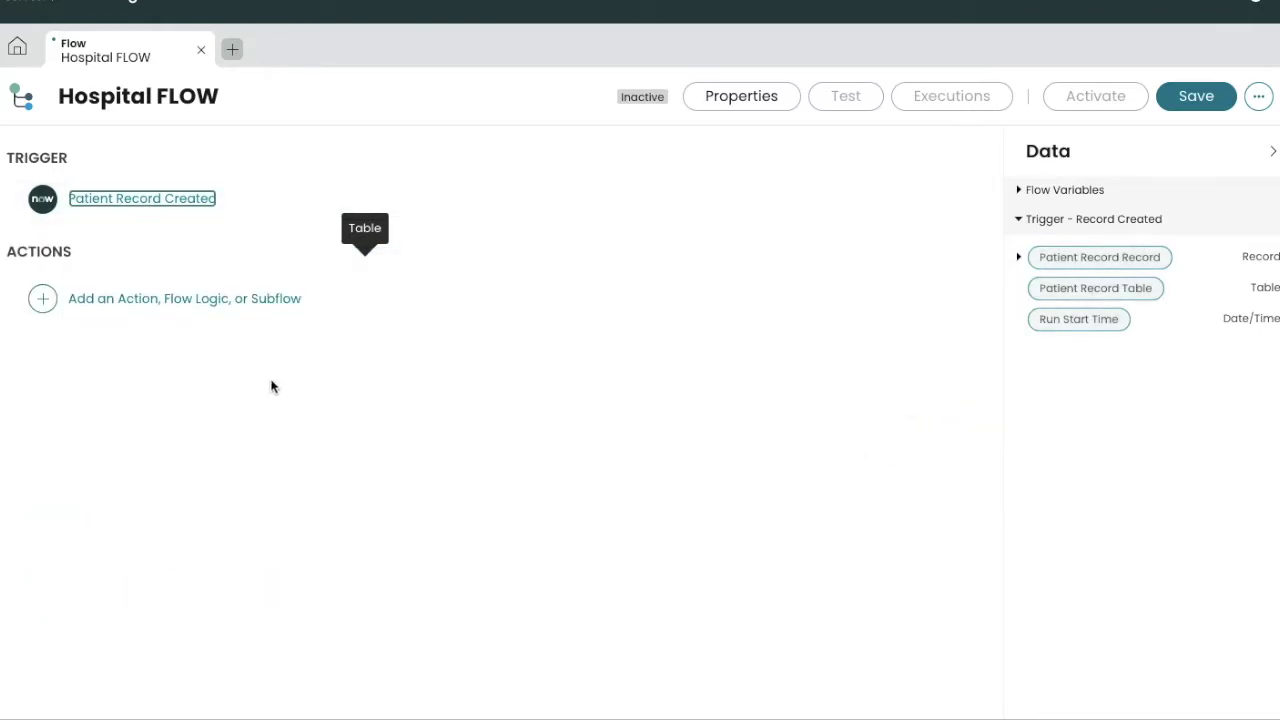
# Step: Add an Ask For Approval action and set its record to the trigger's Patient Record Record
pyautogui.click(43, 299)
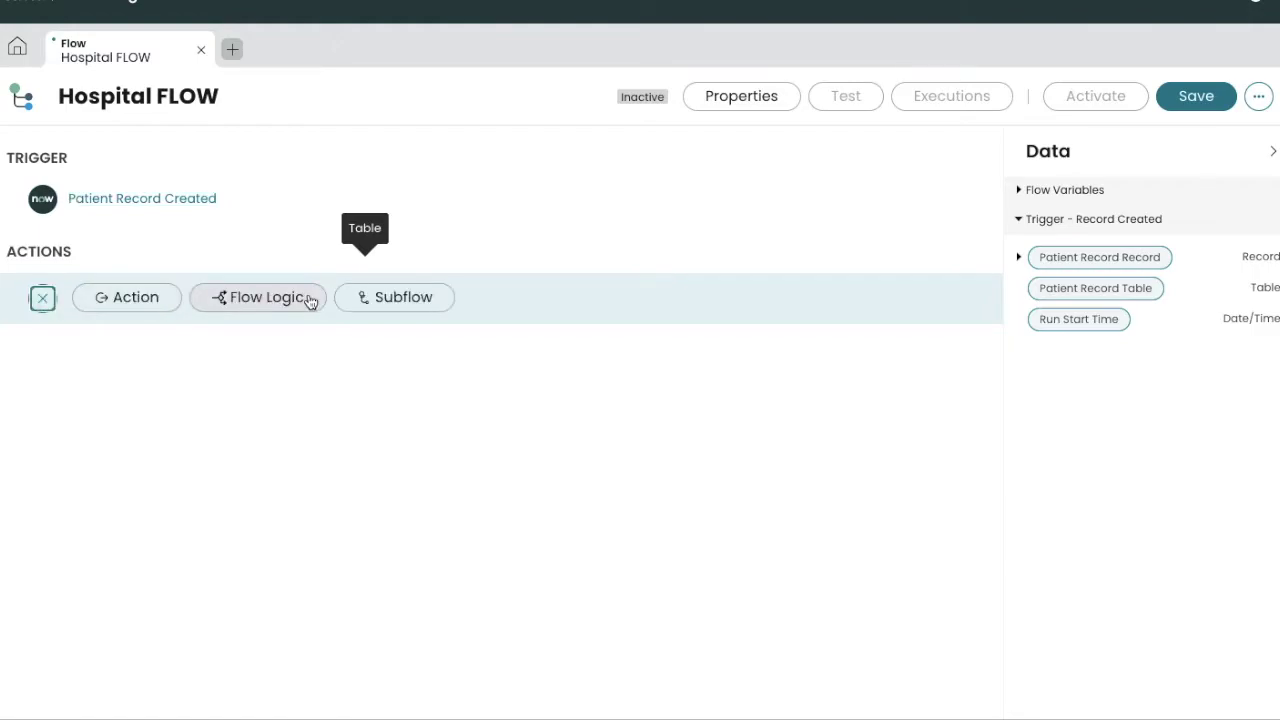
pyautogui.click(136, 300)
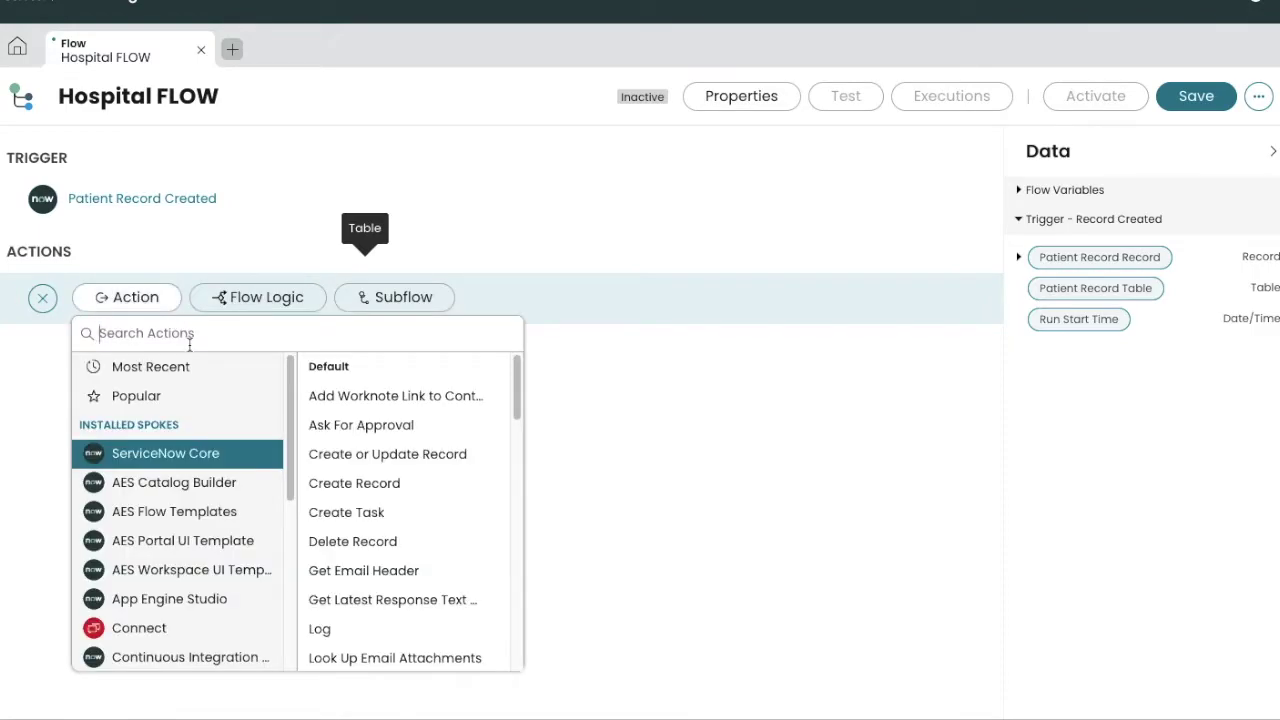
pyautogui.write('APP')
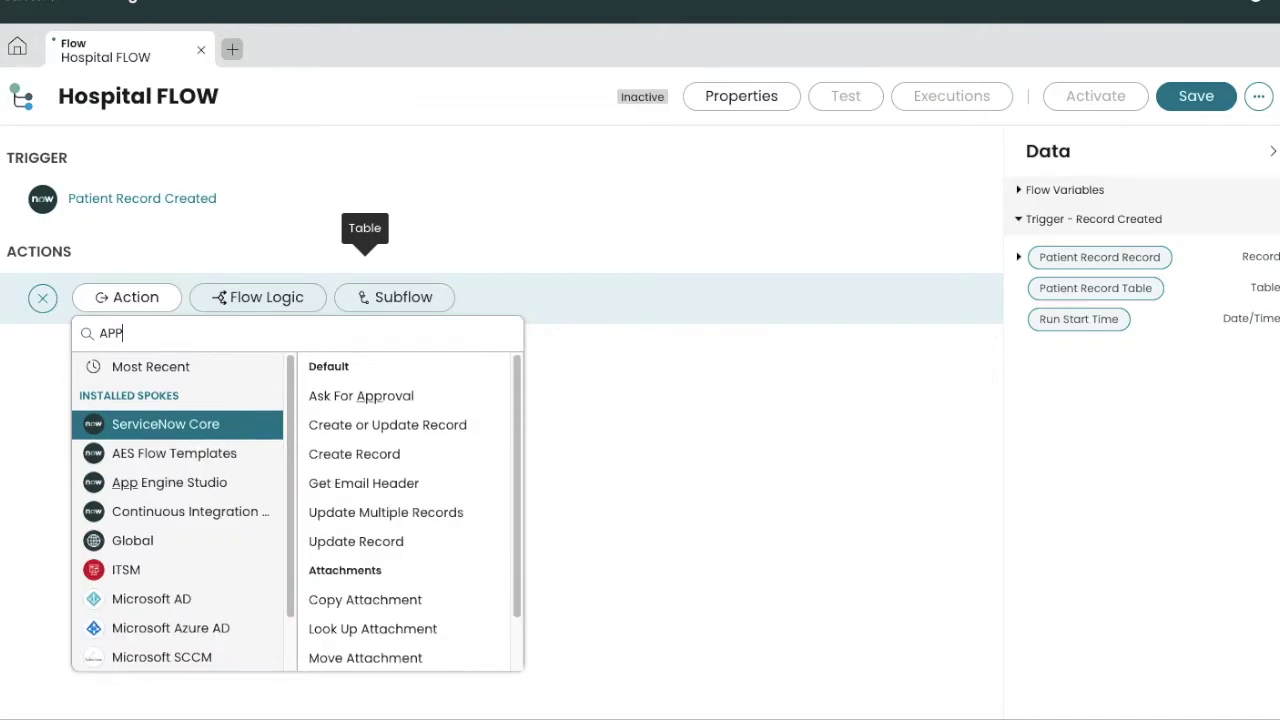
pyautogui.click(340, 398)
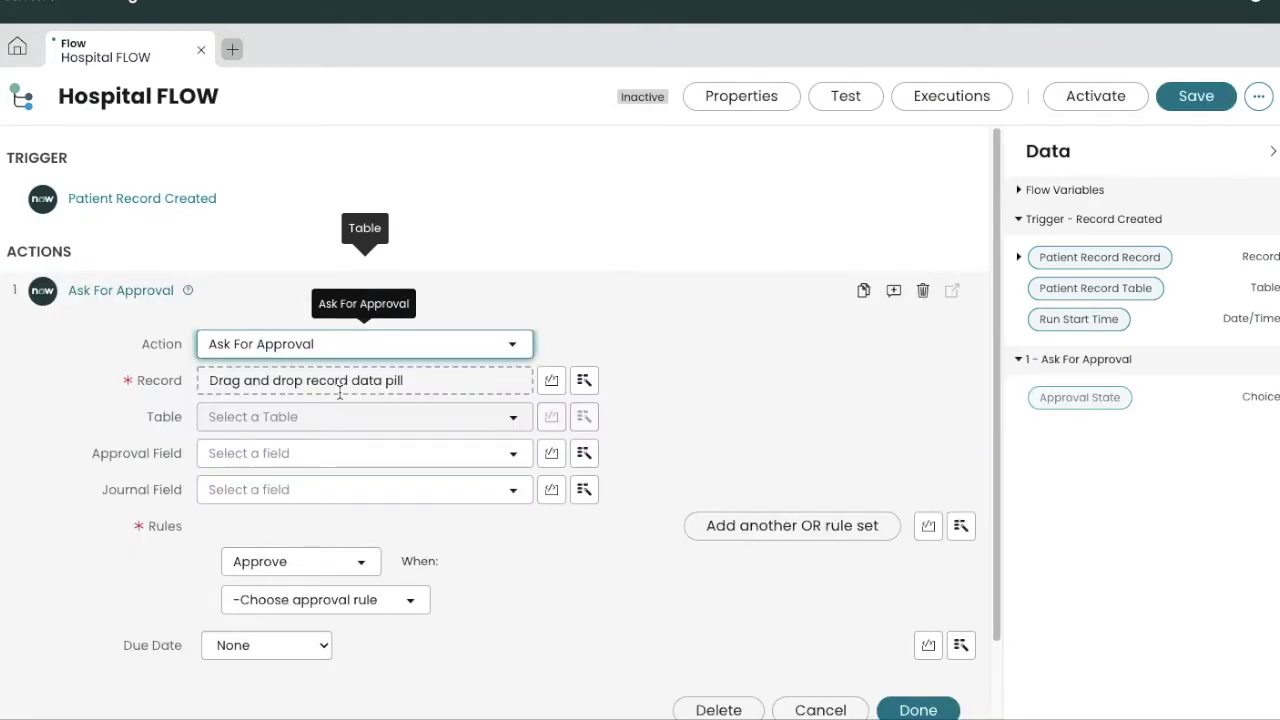
pyautogui.click(584, 381)
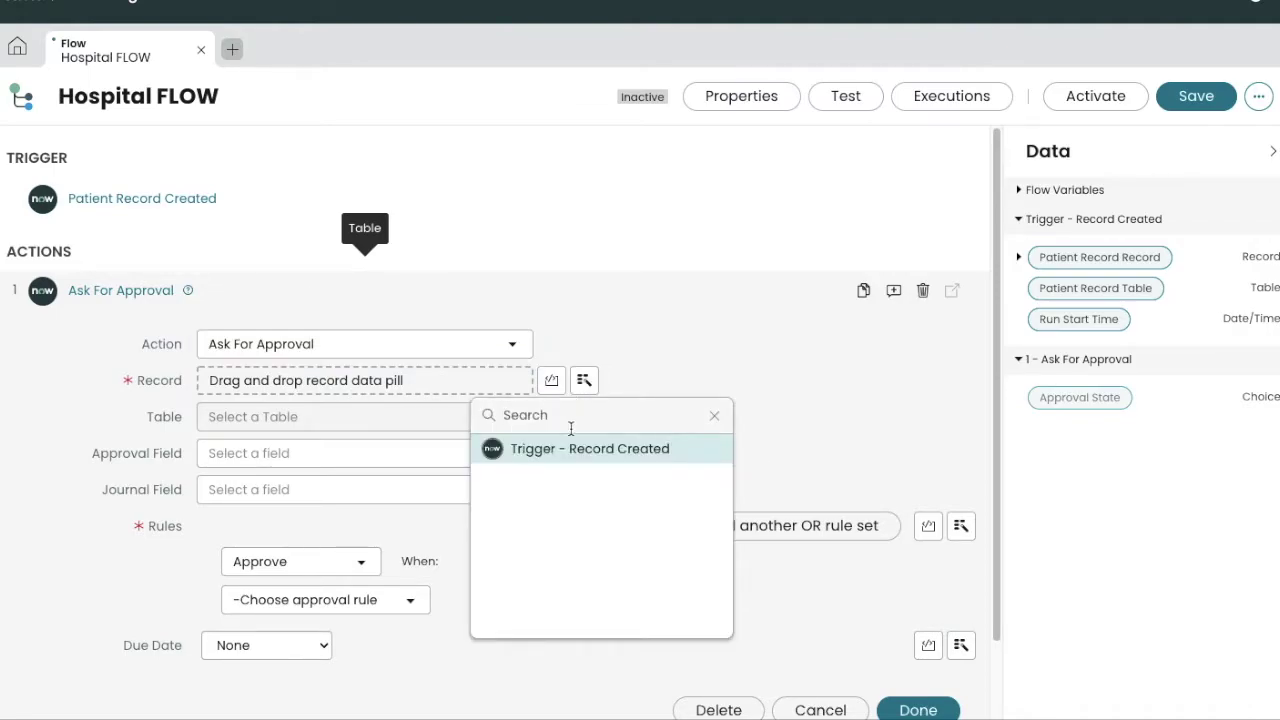
pyautogui.click(570, 459)
pyautogui.click(670, 452)
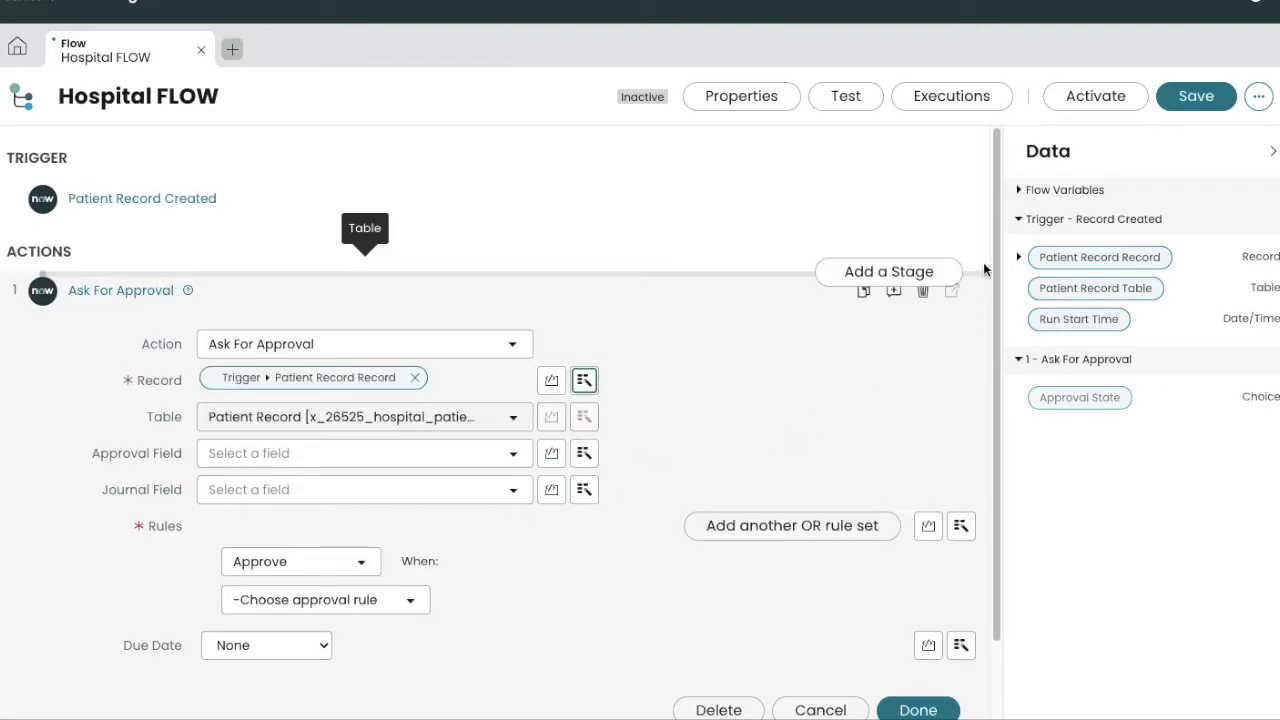
# Step: Set the Ask For Approval rule to Approve when Anyone approves
pyautogui.moveTo(992, 257); pyautogui.dragTo(992, 344)
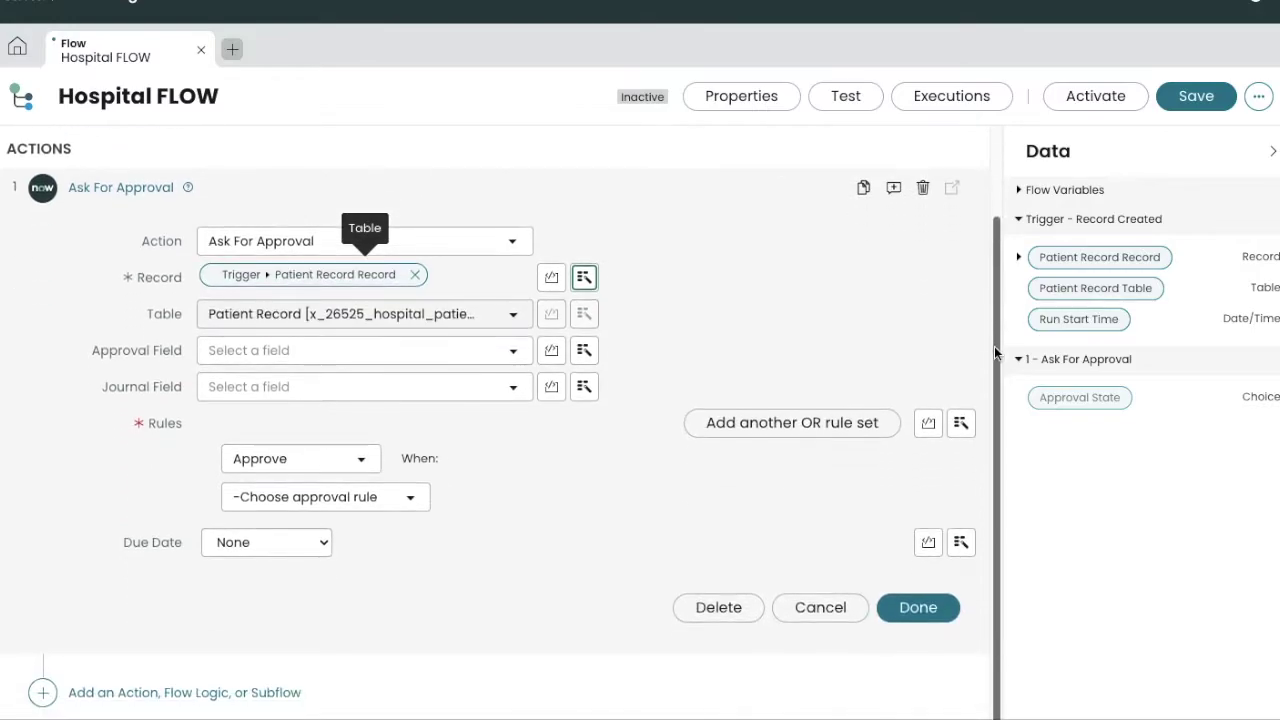
pyautogui.click(374, 460)
pyautogui.click(502, 498)
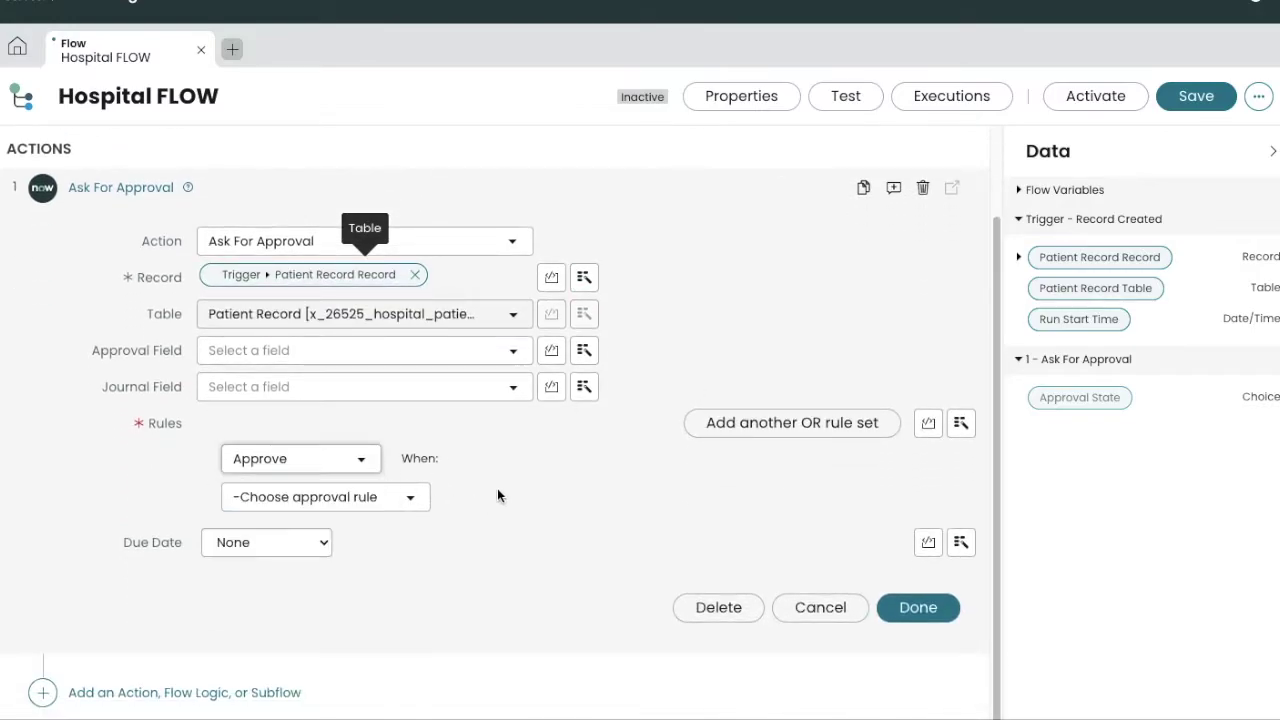
pyautogui.click(388, 497)
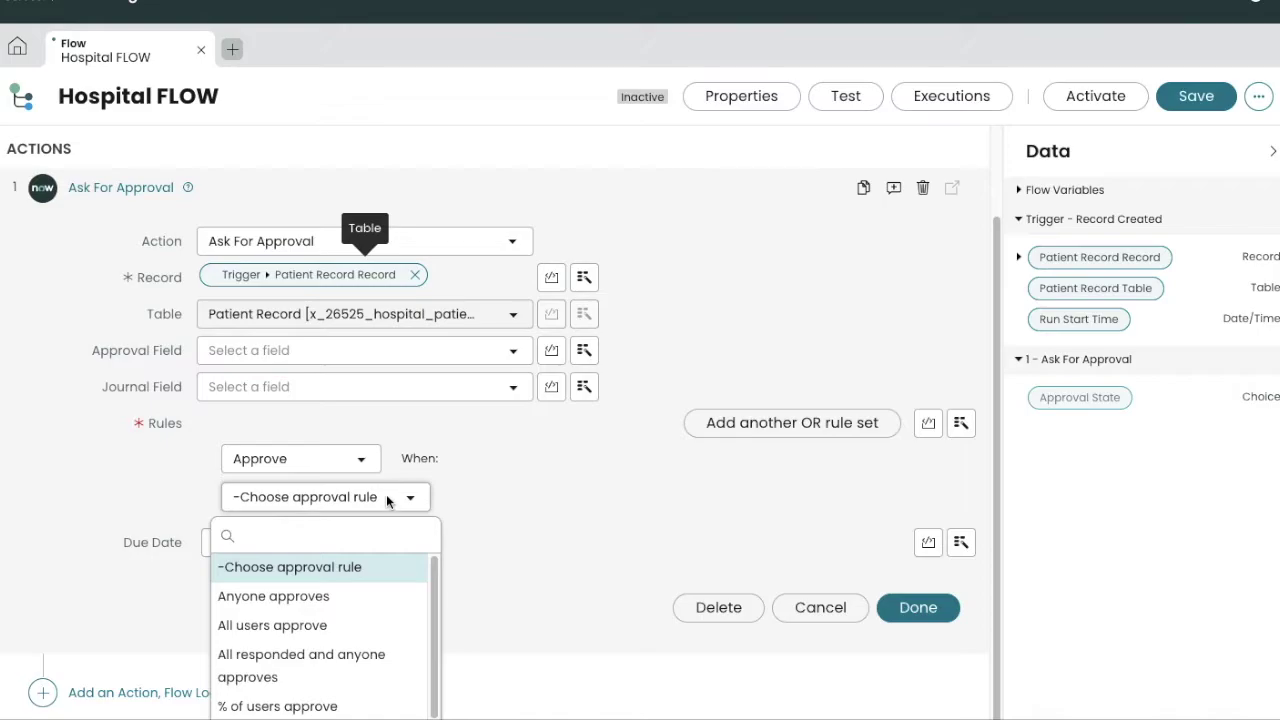
pyautogui.click(991, 347)
pyautogui.click(331, 508)
pyautogui.moveTo(434, 610)
pyautogui.mouseDown()
pyautogui.moveTo(434, 630)
pyautogui.moveTo(433, 604)
pyautogui.mouseUp()
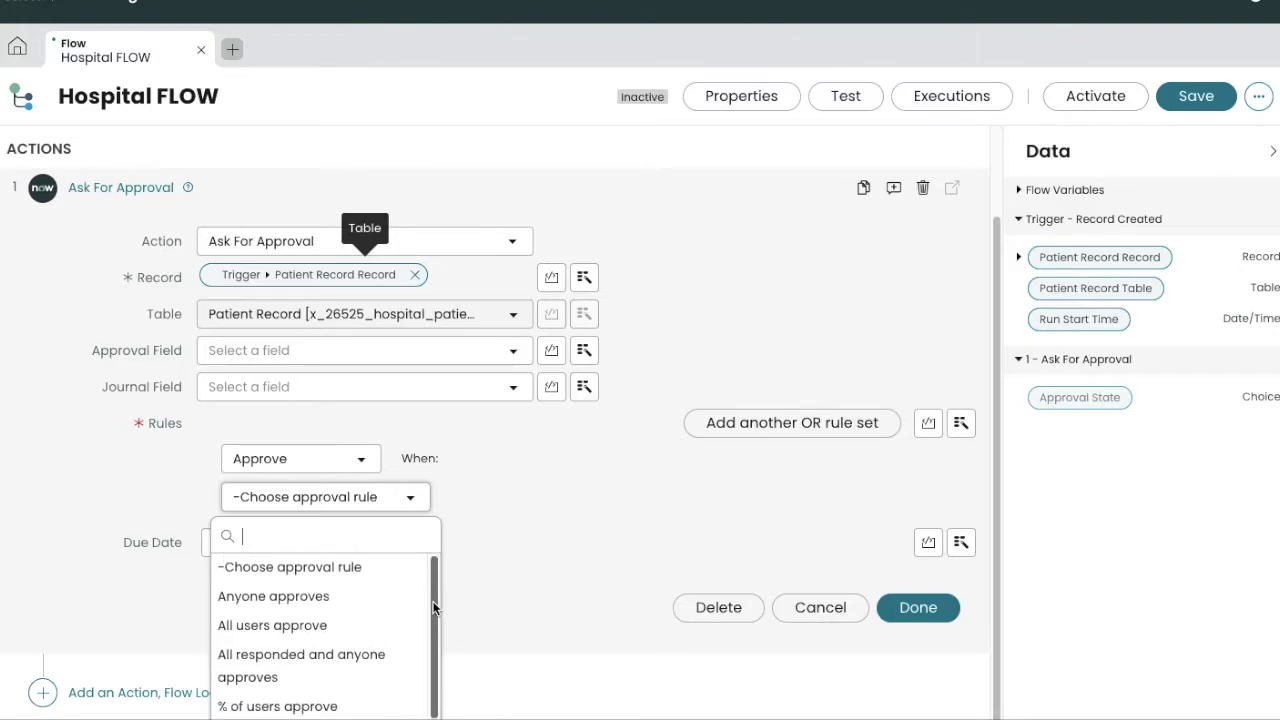
pyautogui.click(287, 595)
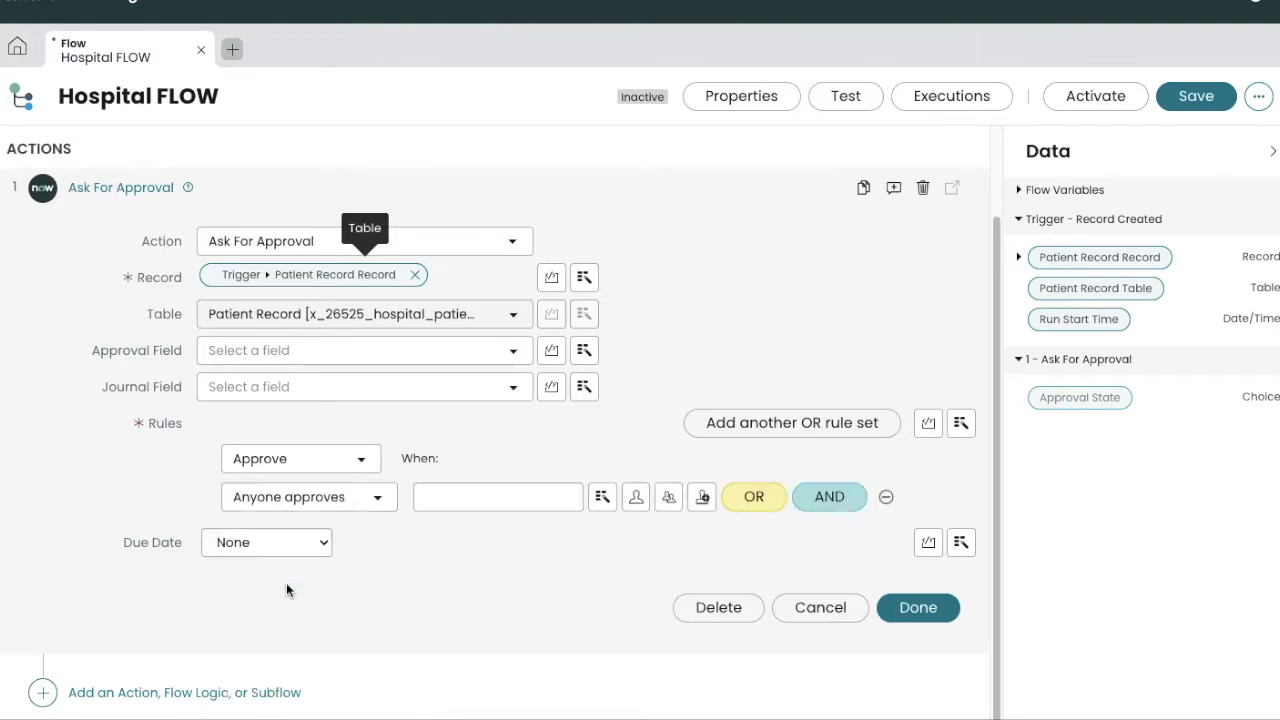
# Step: Assign the first user in the user list as approver for the rule and finish the Ask For Approval action
pyautogui.click(562, 499)
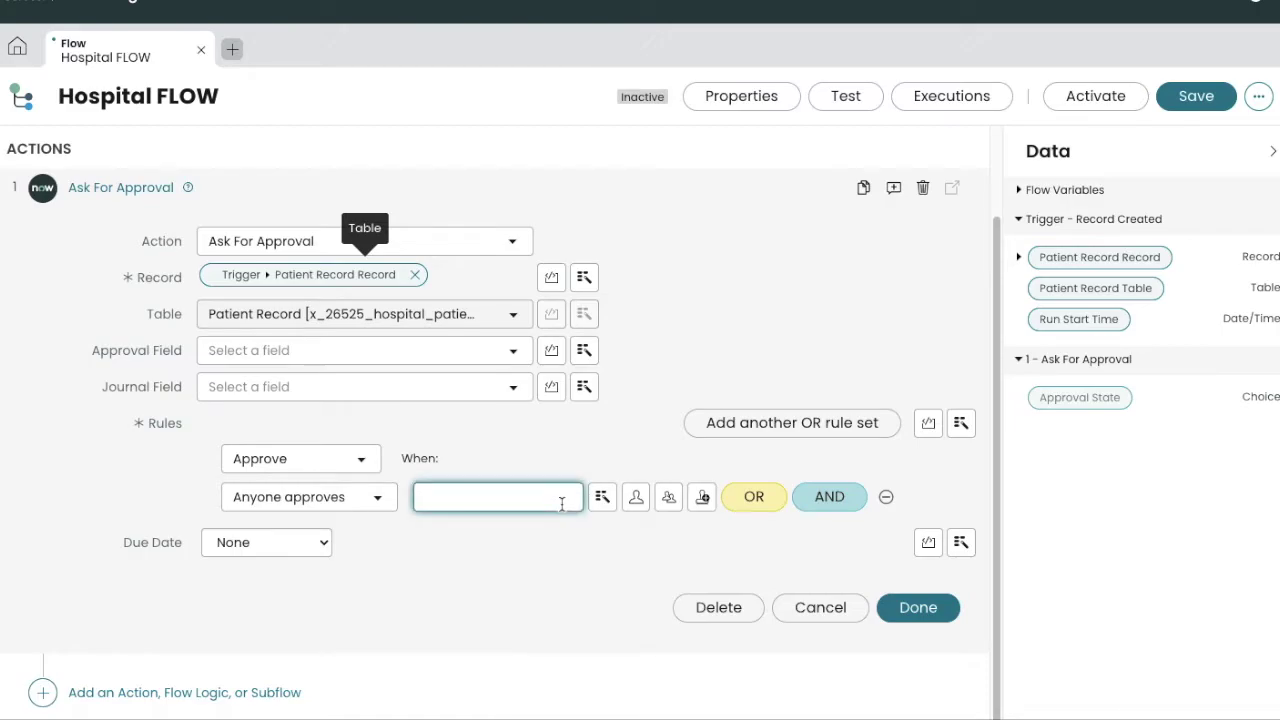
pyautogui.click(636, 505)
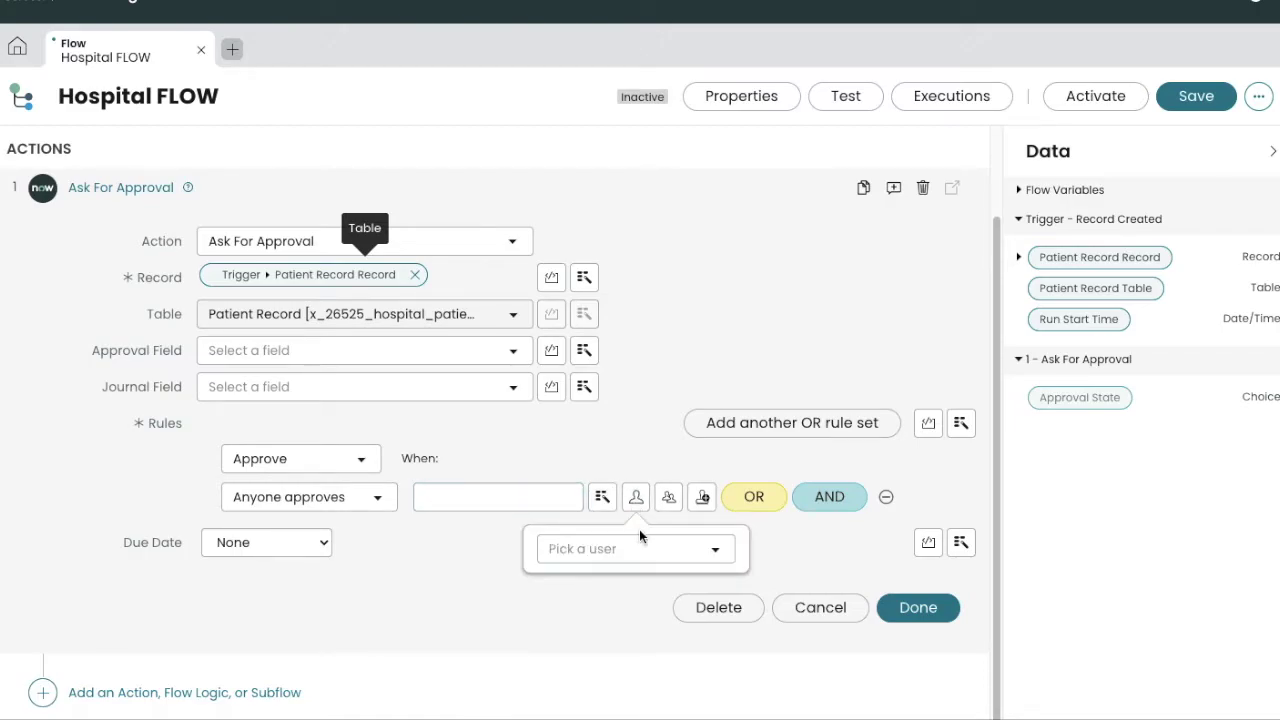
pyautogui.click(637, 545)
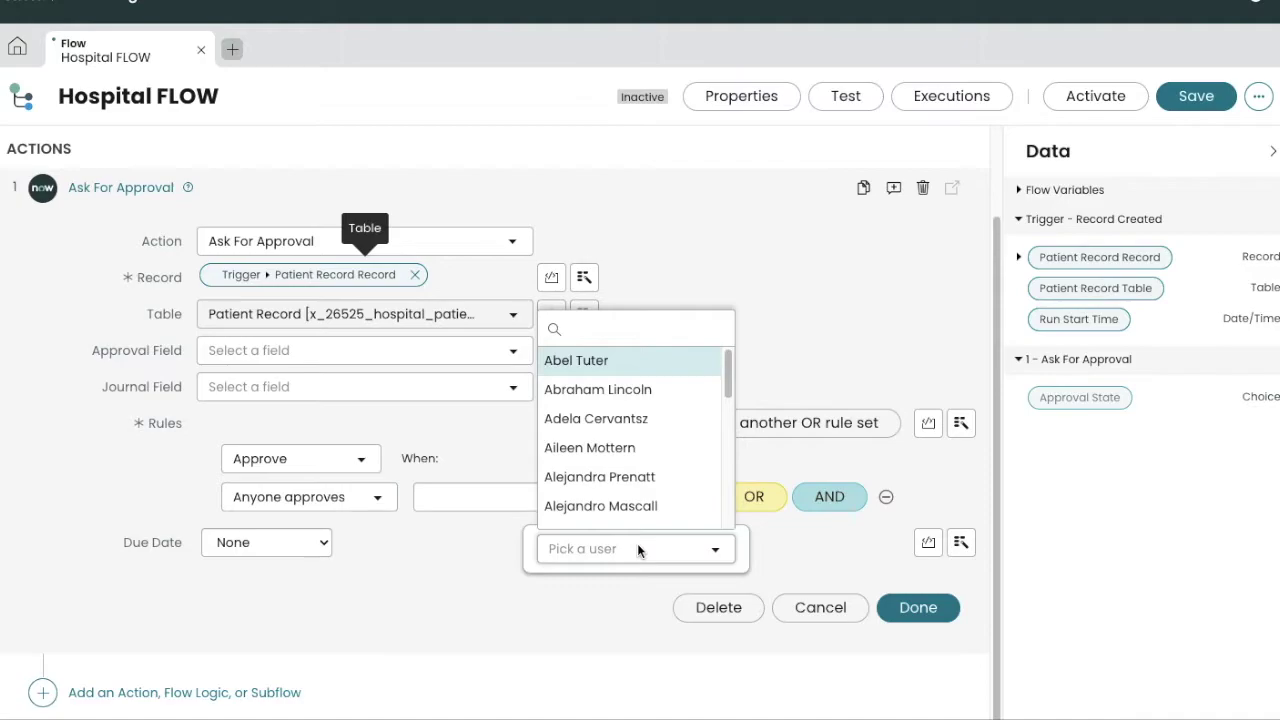
pyautogui.scroll(-1, 611, 409)
pyautogui.scroll(1, 727, 376)
pyautogui.click(658, 358)
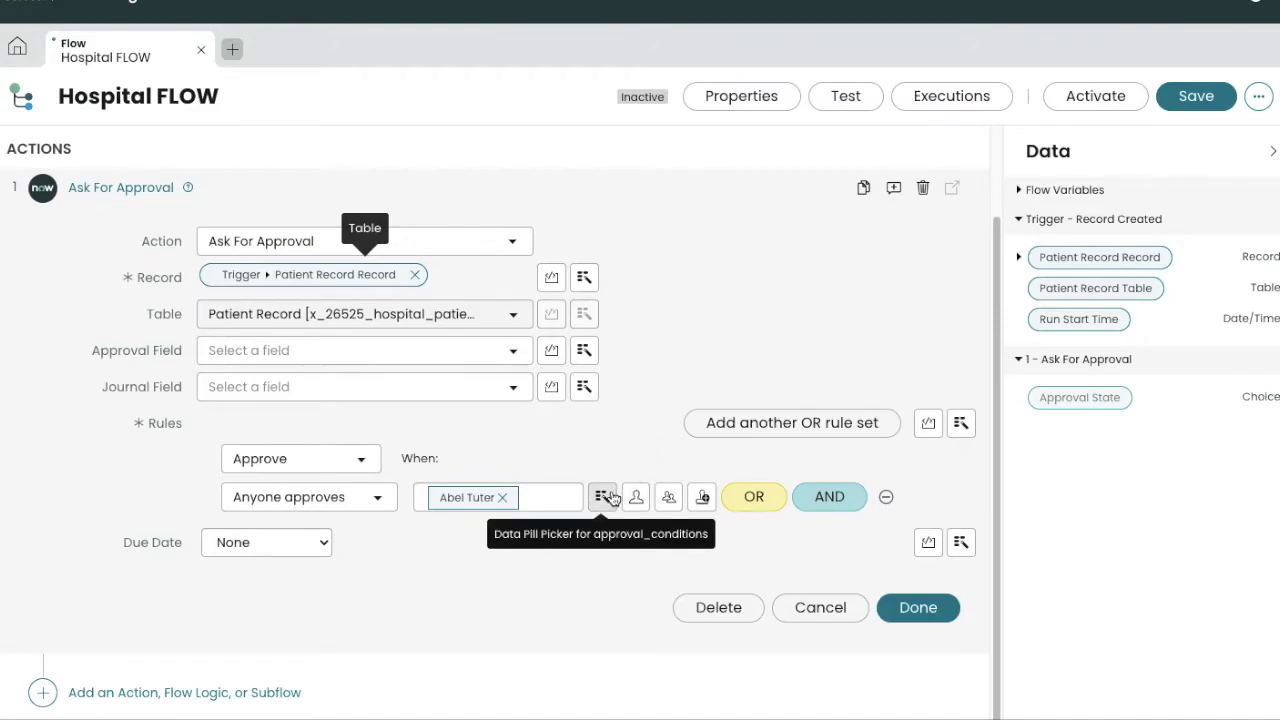
pyautogui.click(914, 608)
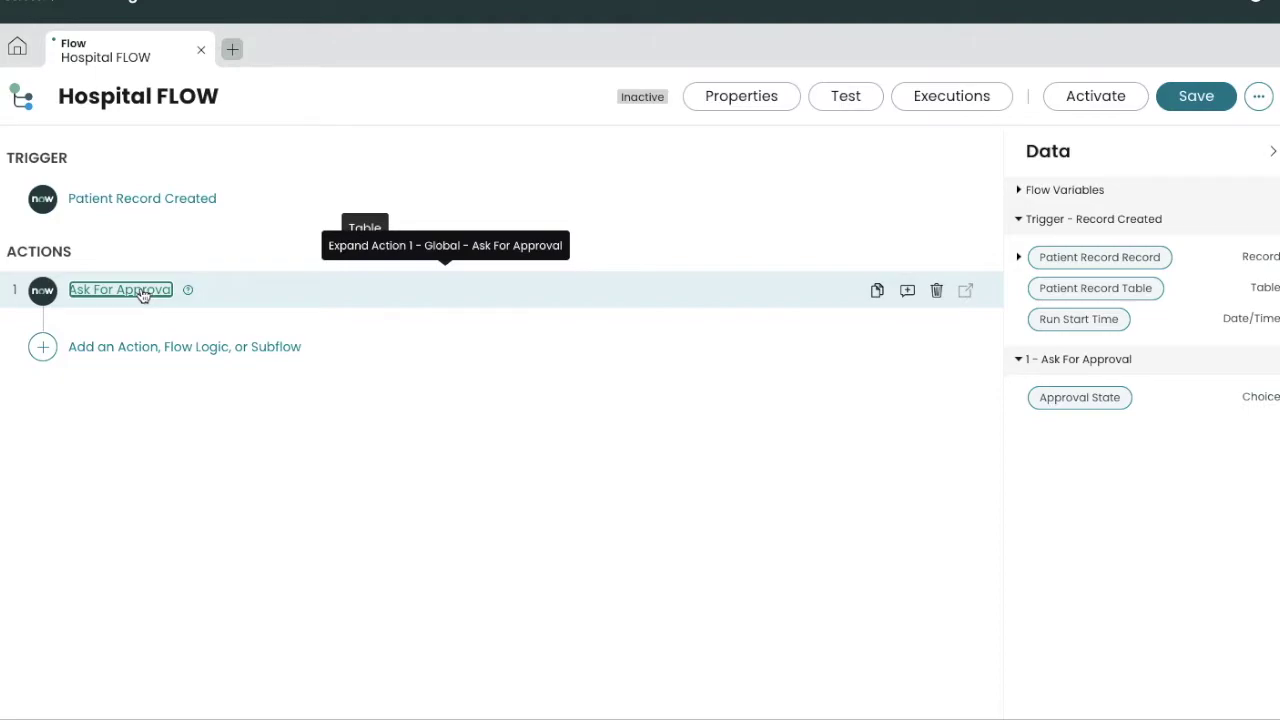
# Step: Add an If flow logic after the approval with the condition that step 1's Approval State is Approved
pyautogui.click(56, 348)
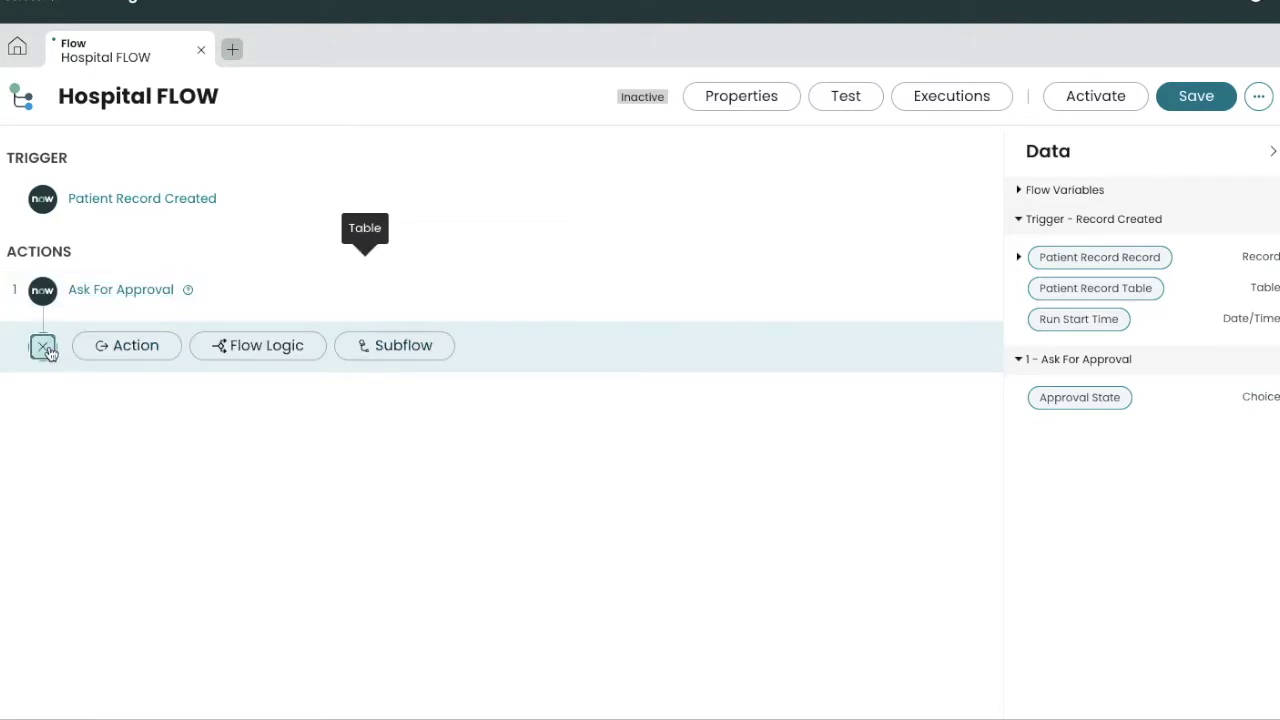
pyautogui.click(240, 346)
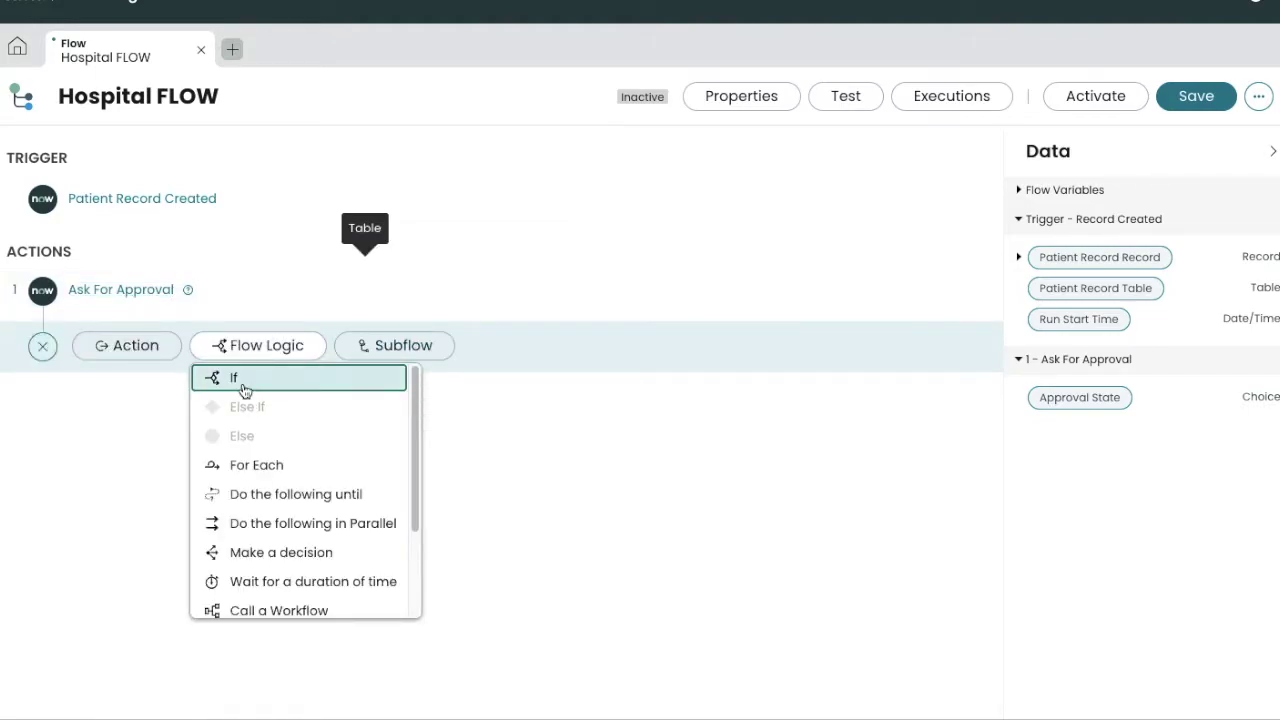
pyautogui.click(243, 382)
pyautogui.click(436, 429)
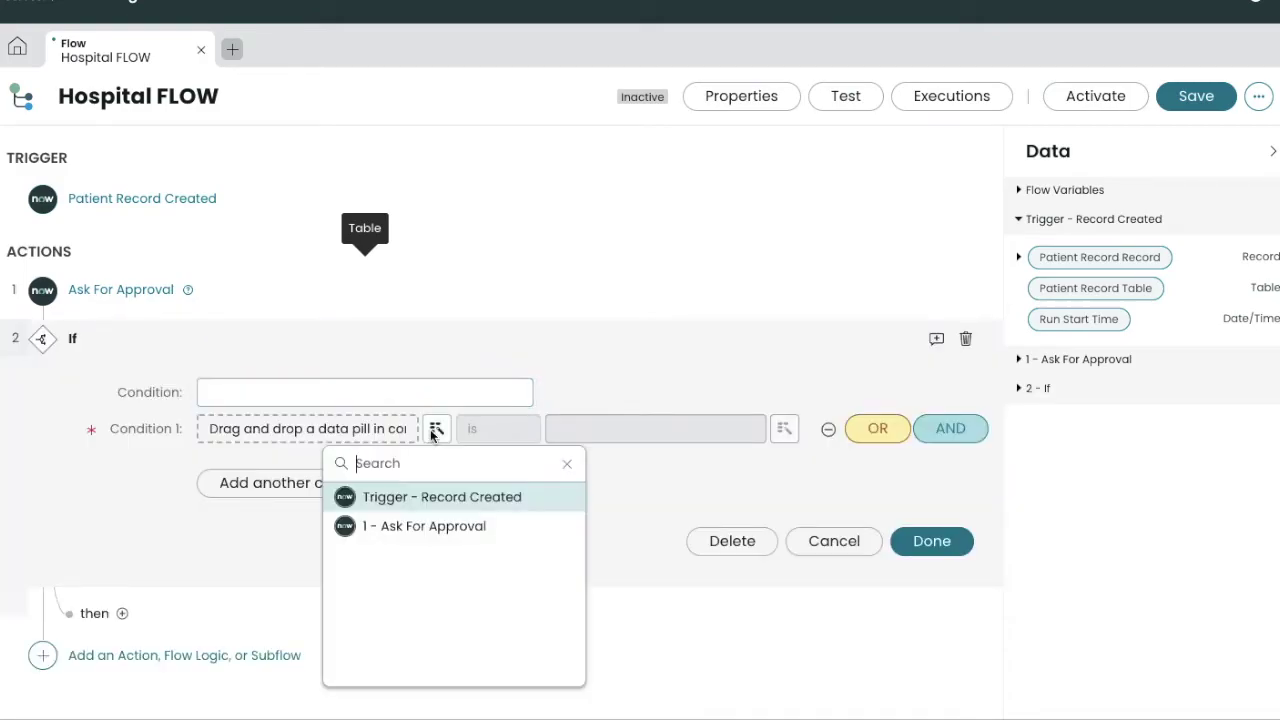
pyautogui.click(462, 526)
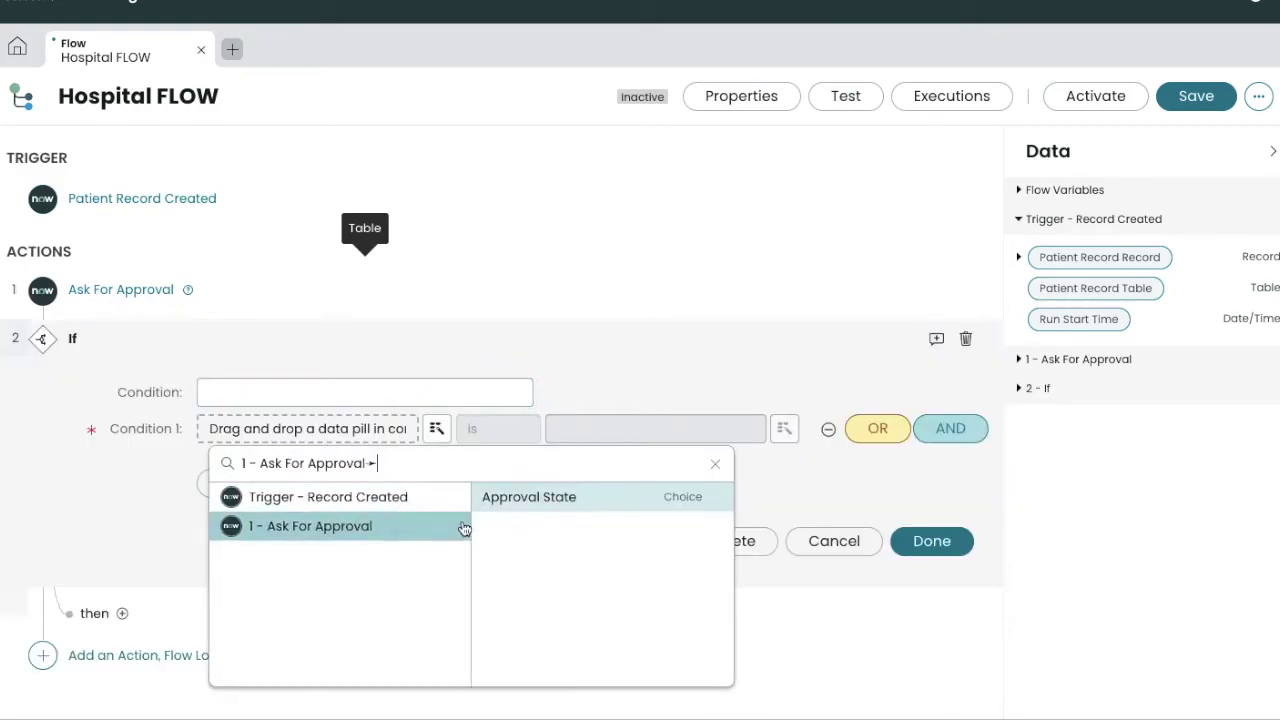
pyautogui.click(554, 505)
pyautogui.click(648, 429)
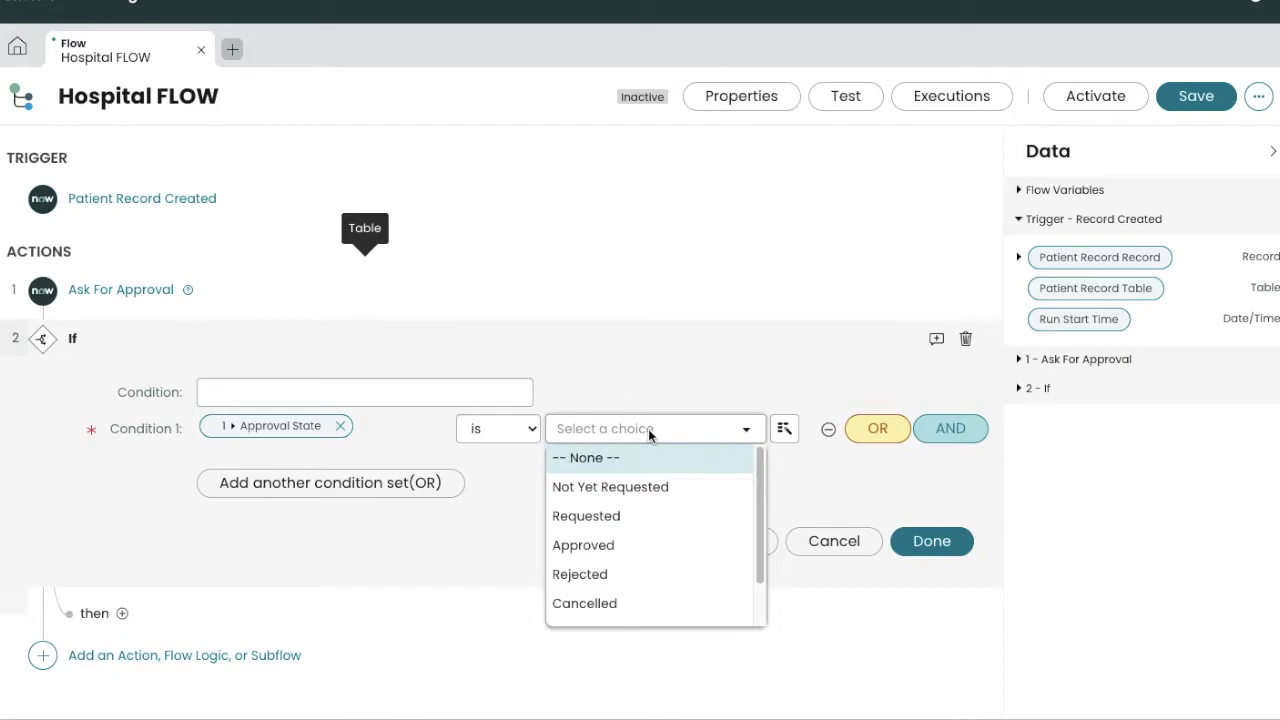
pyautogui.click(592, 548)
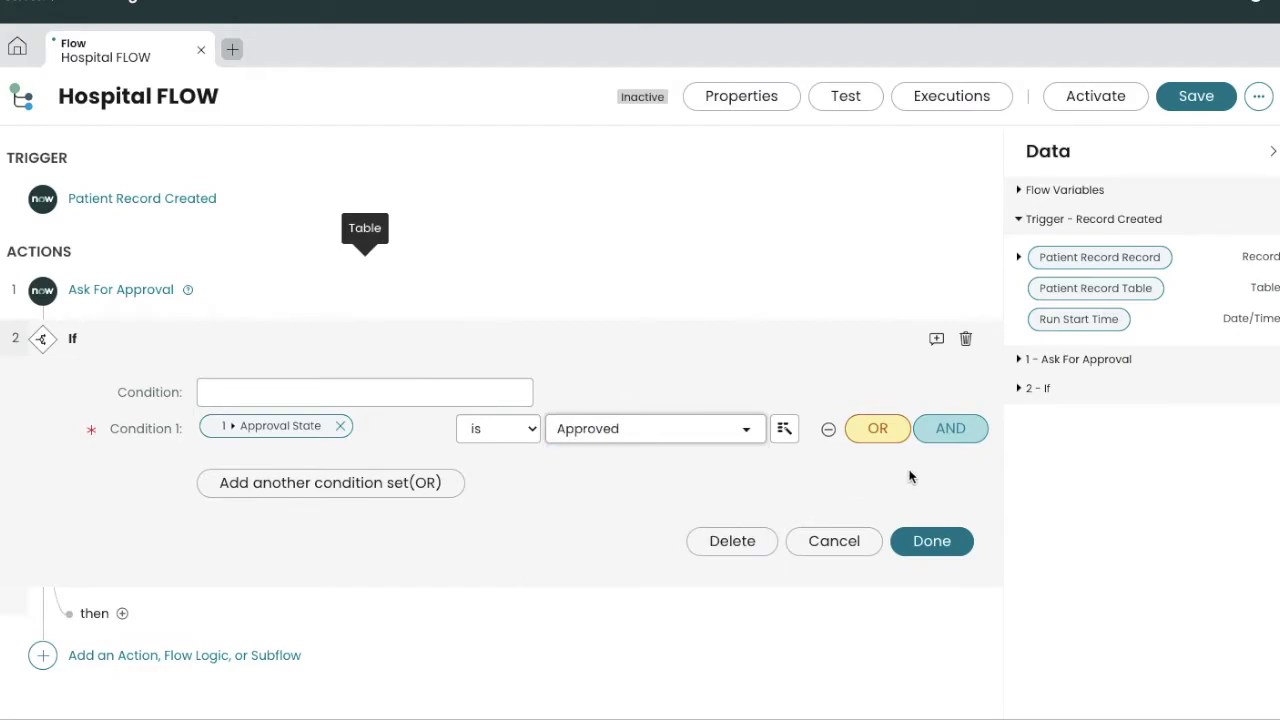
pyautogui.click(945, 541)
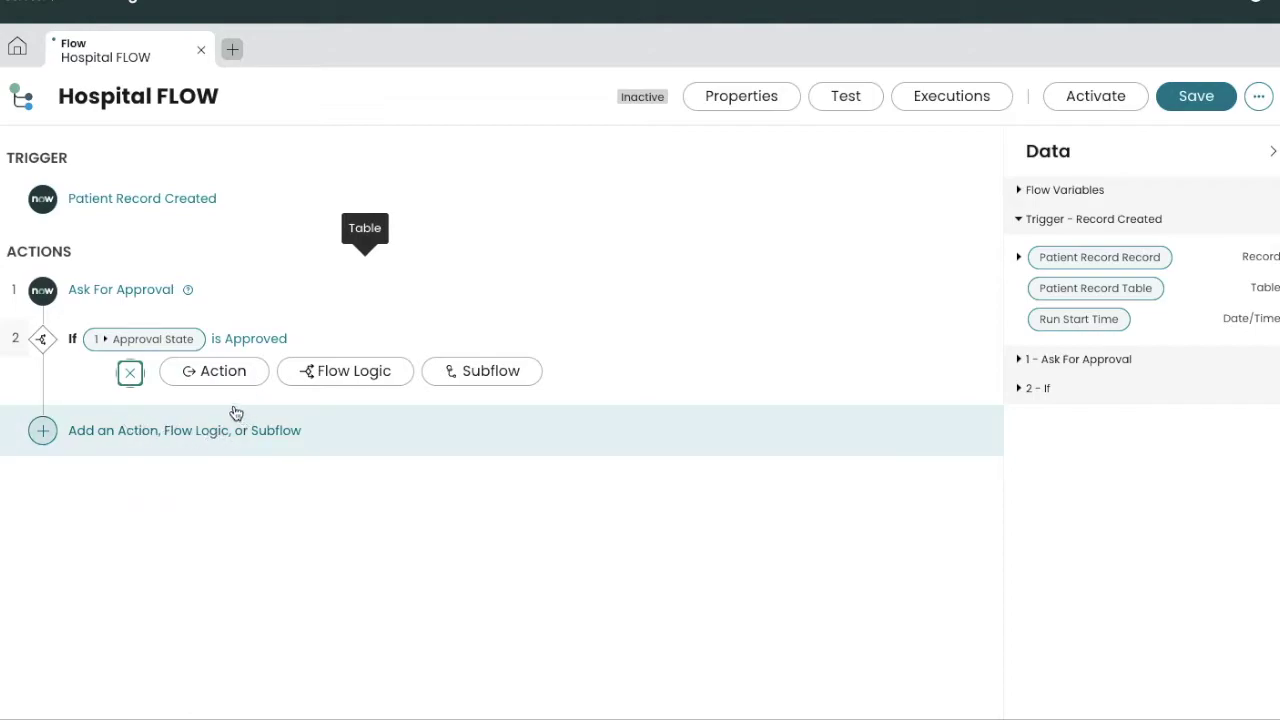
# Step: Add an Update Record action in the If's then branch and set its record to the trigger's Patient Record Record
pyautogui.click(213, 383)
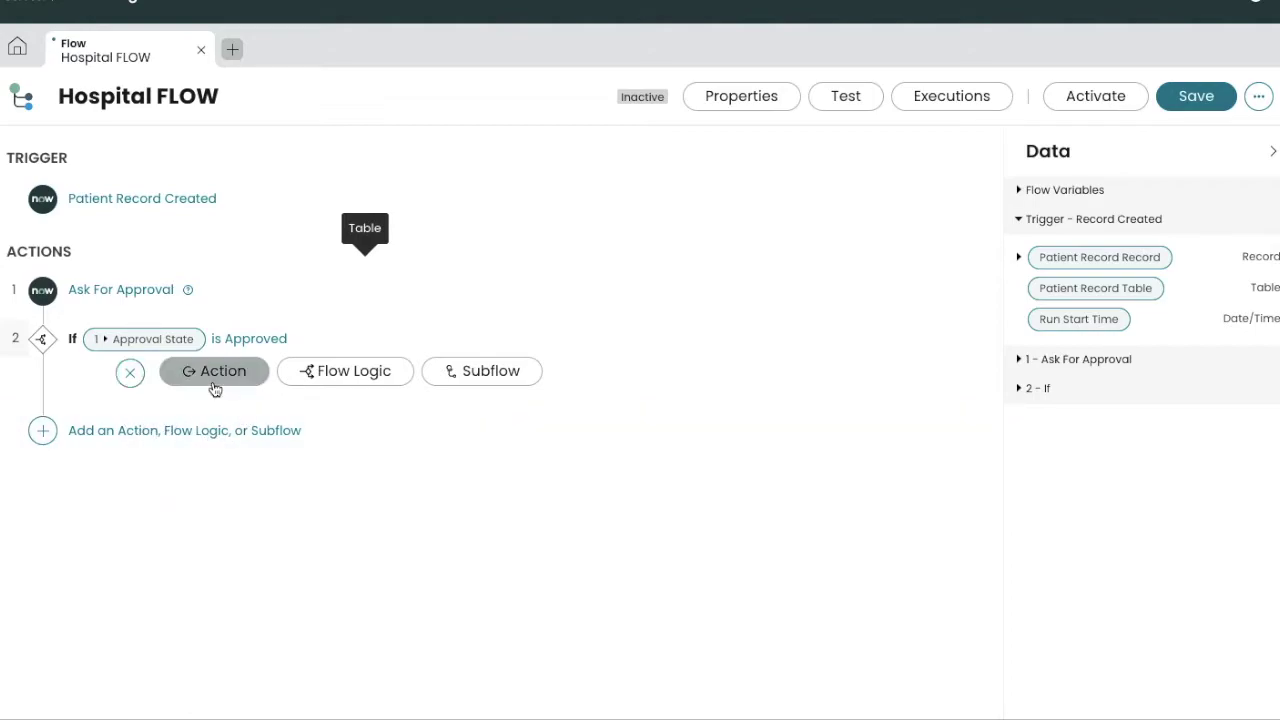
pyautogui.write('UPDATE')
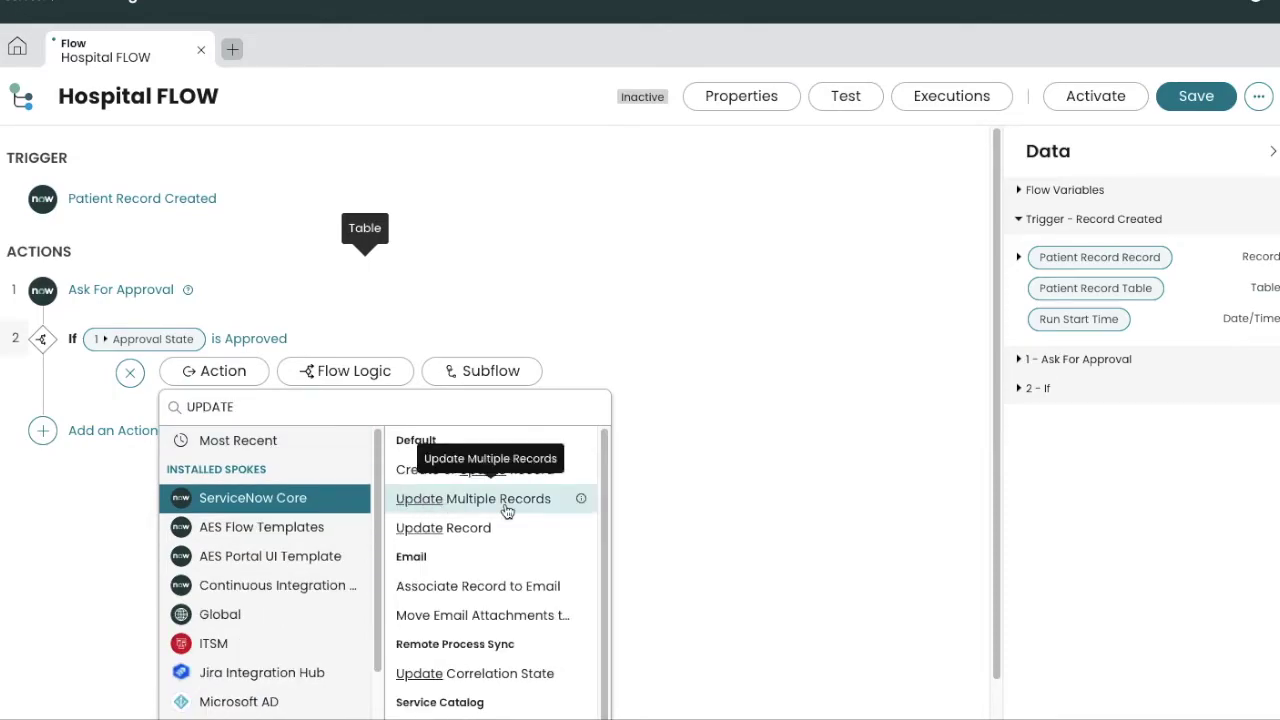
pyautogui.click(493, 528)
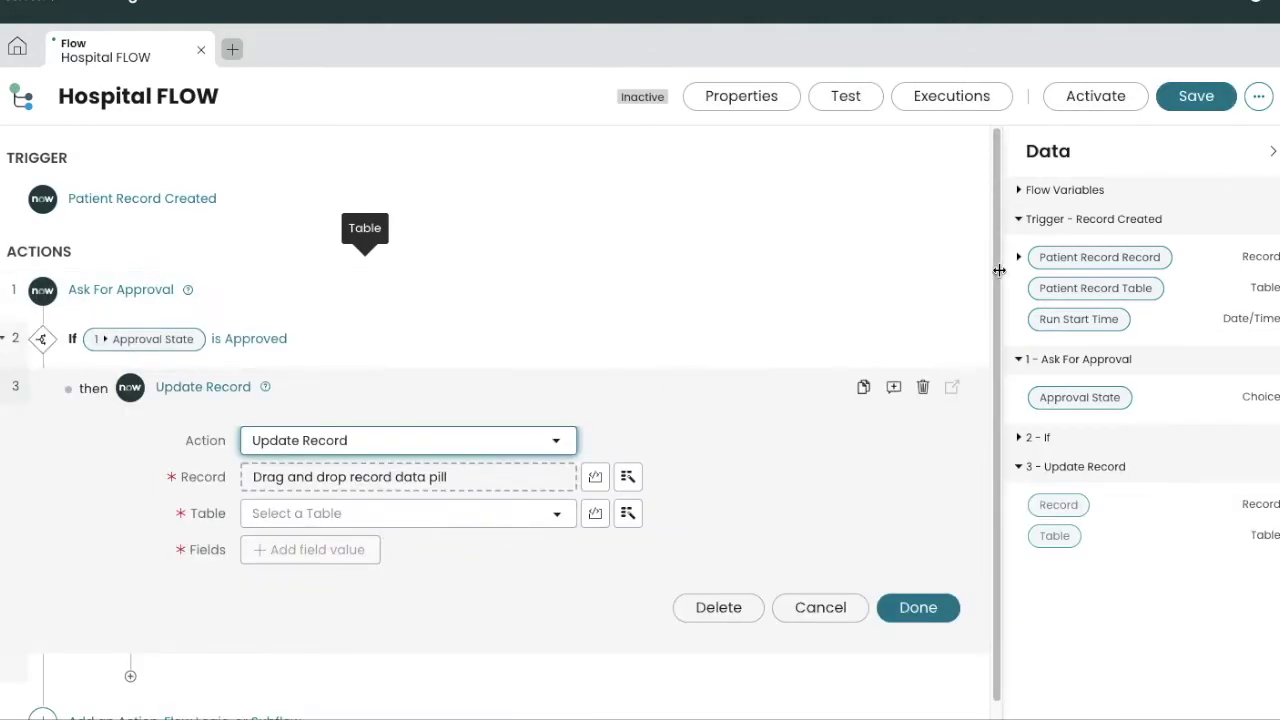
pyautogui.moveTo(996, 282); pyautogui.dragTo(996, 312)
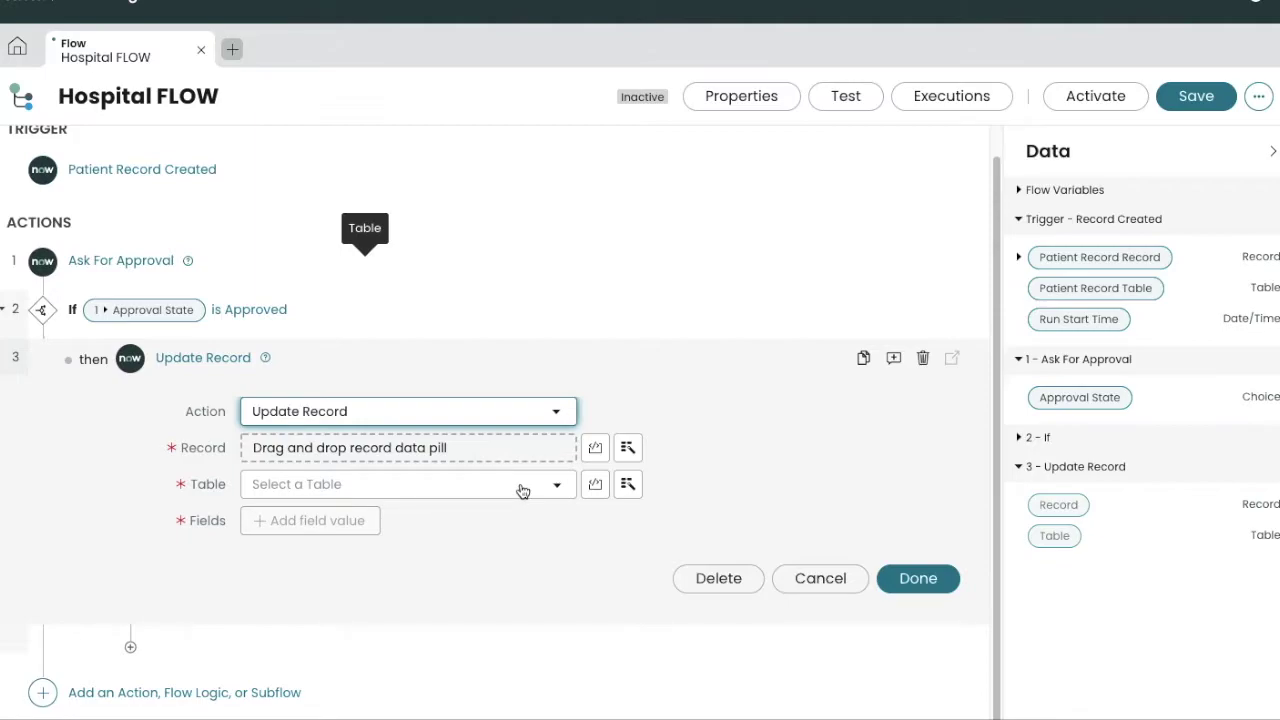
pyautogui.click(627, 448)
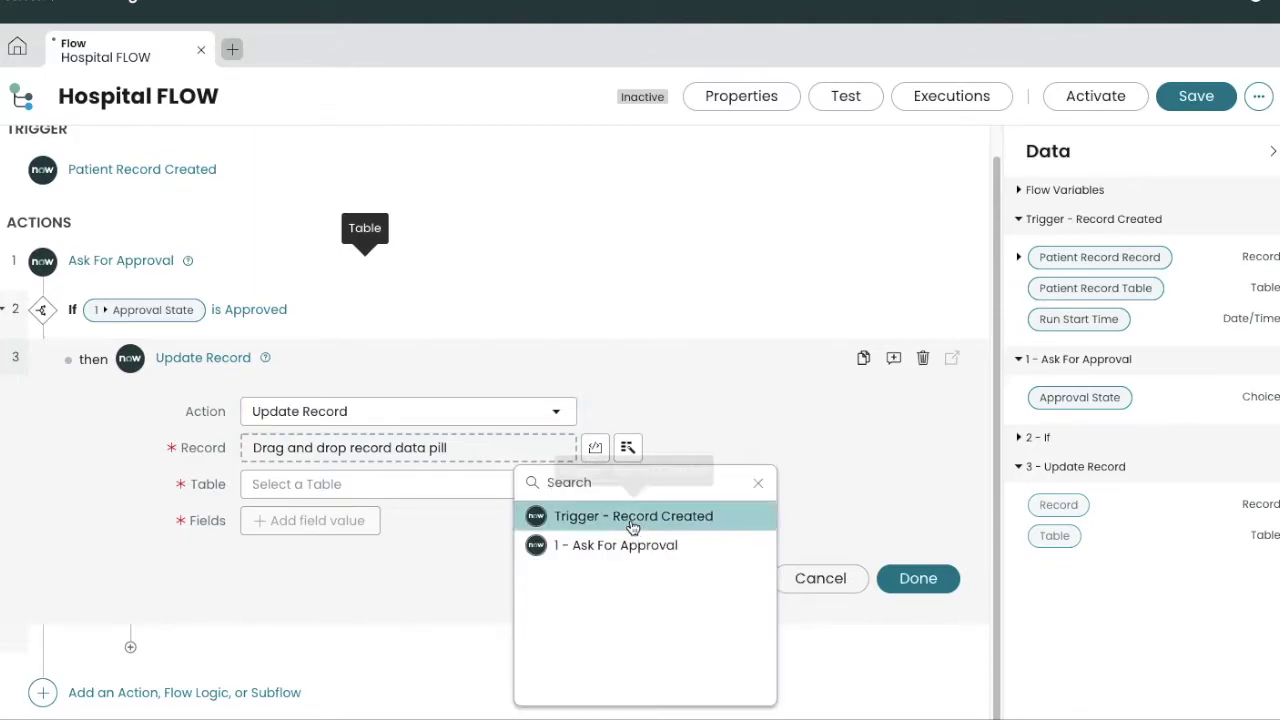
pyautogui.click(633, 519)
pyautogui.click(697, 519)
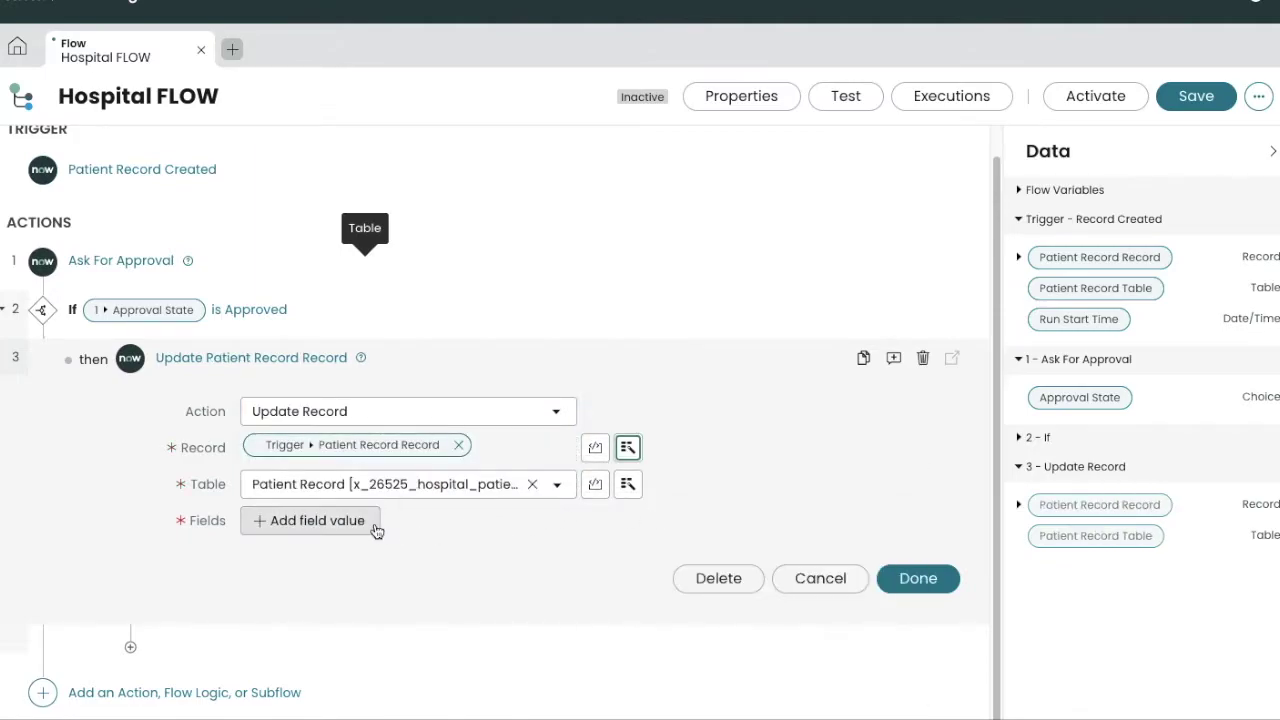
# Step: Have the then branch's update set the State field to In Progress, and finish the action
pyautogui.click(340, 524)
pyautogui.click(336, 522)
pyautogui.write('STATE')
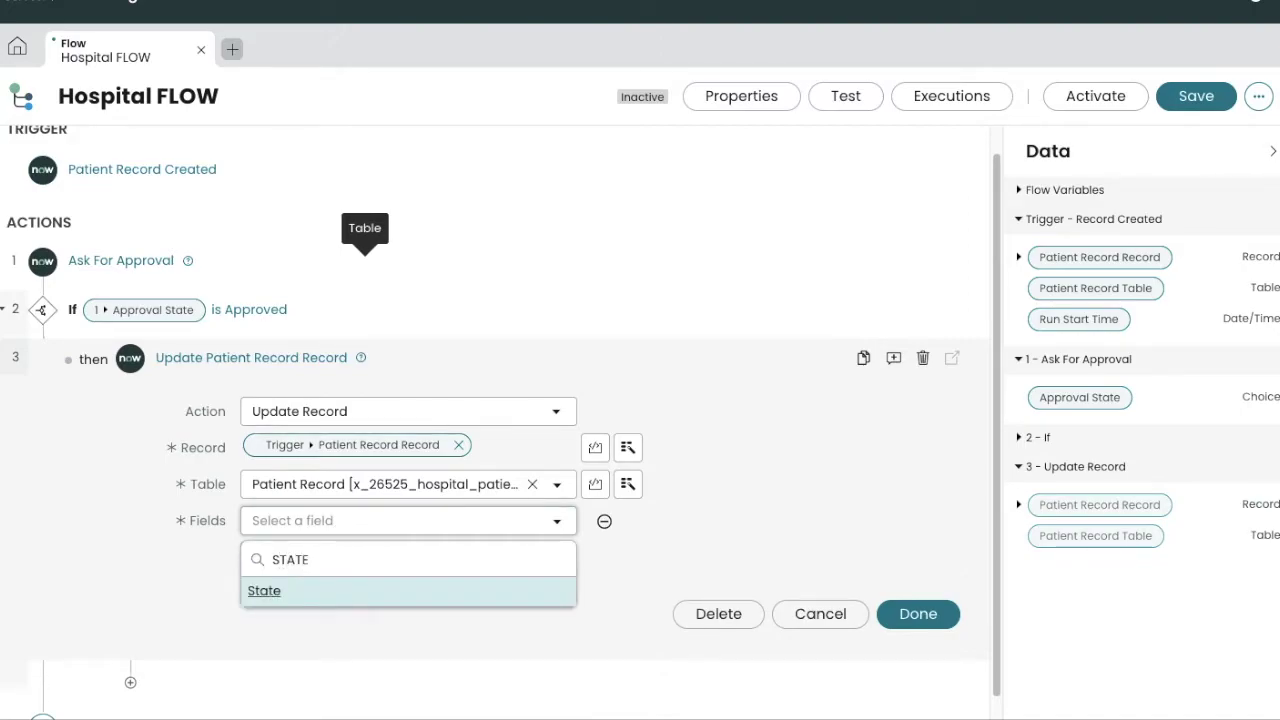
pyautogui.press('Return')
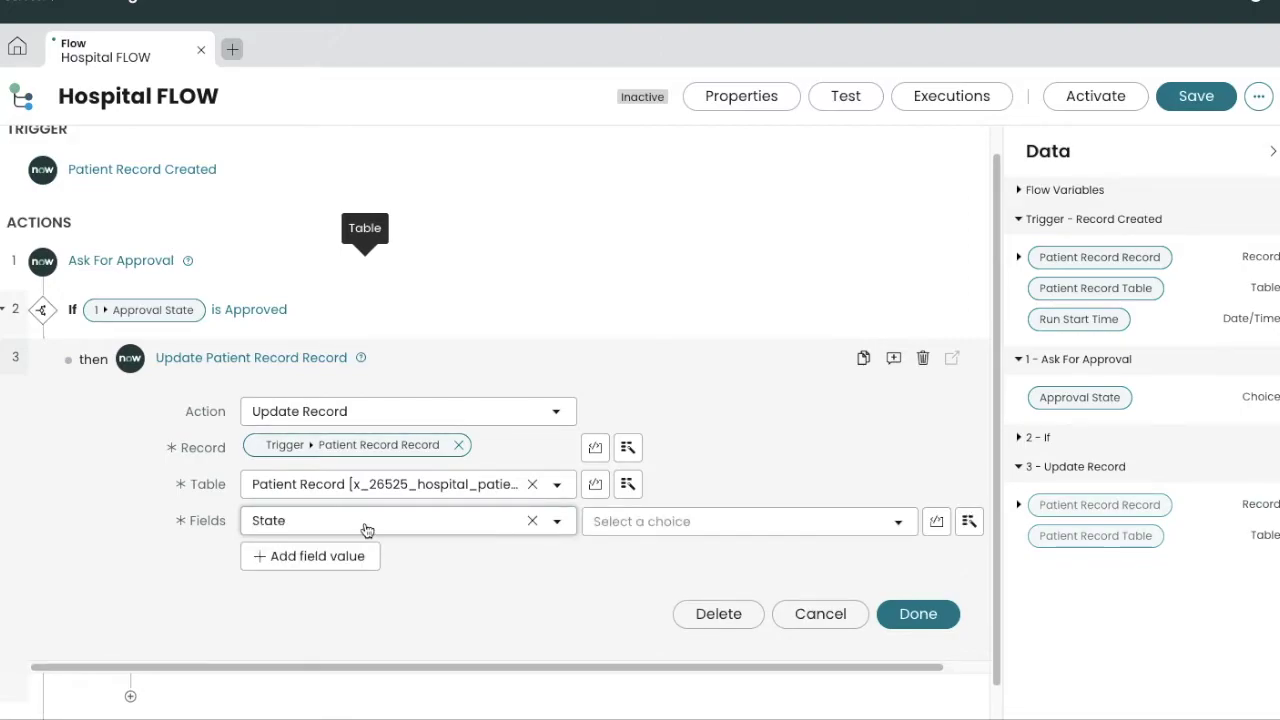
pyautogui.click(718, 523)
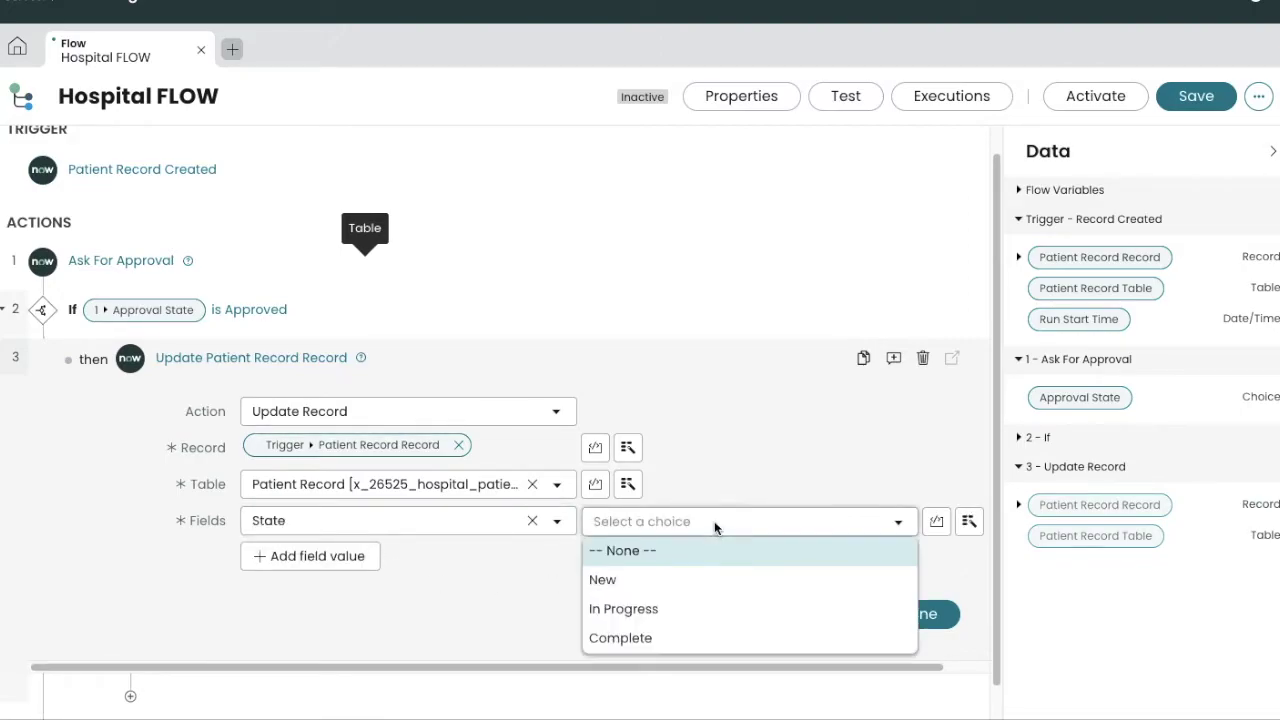
pyautogui.click(653, 618)
pyautogui.click(922, 614)
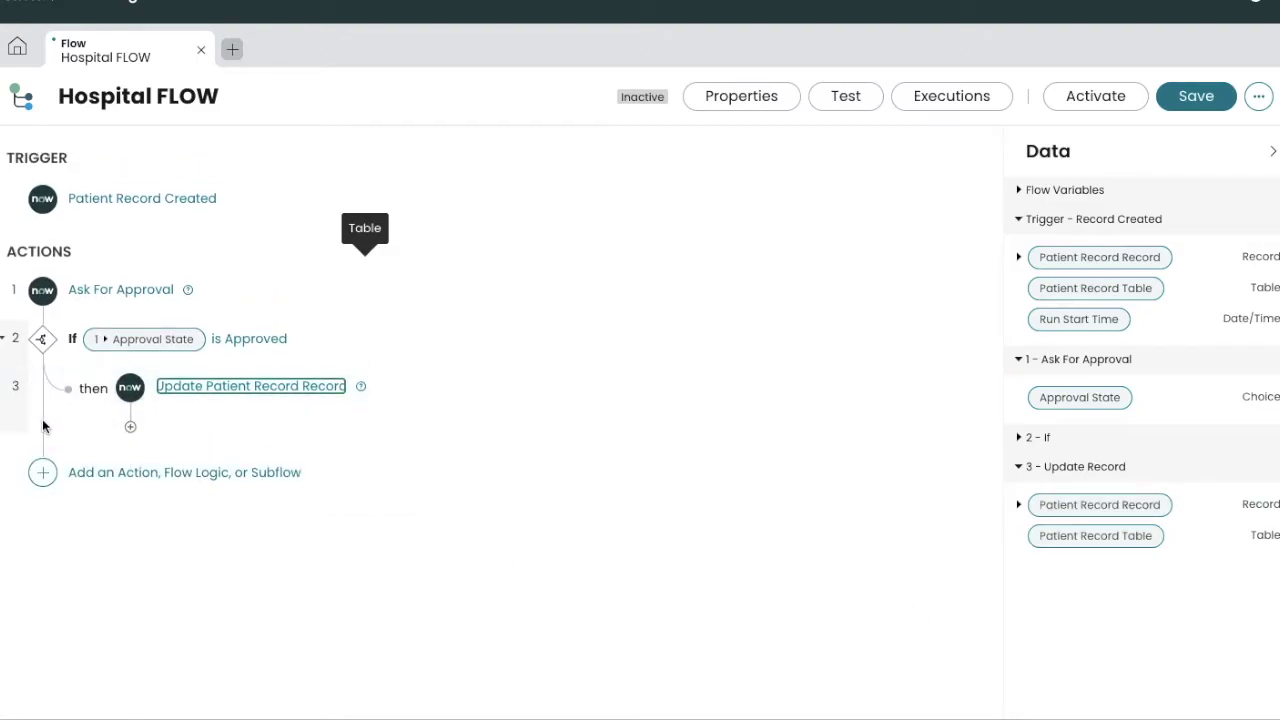
# Step: Add an Else flow logic after the If block
pyautogui.click(45, 471)
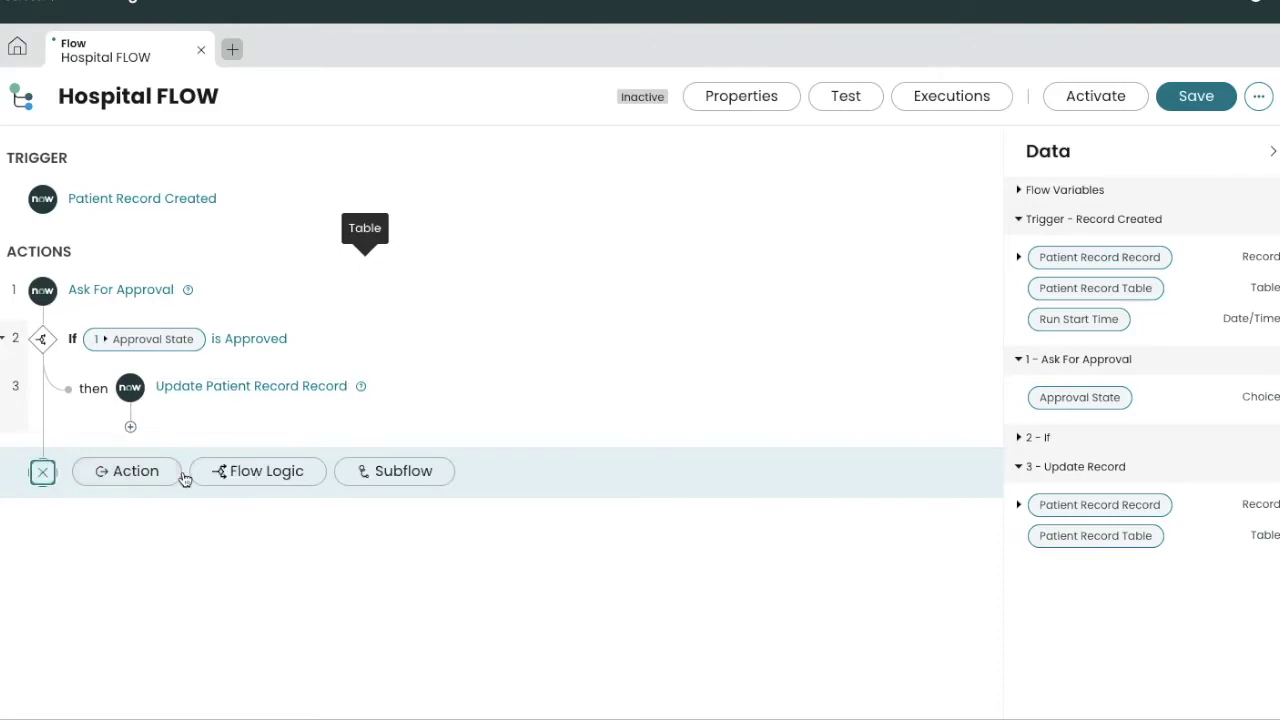
pyautogui.click(272, 474)
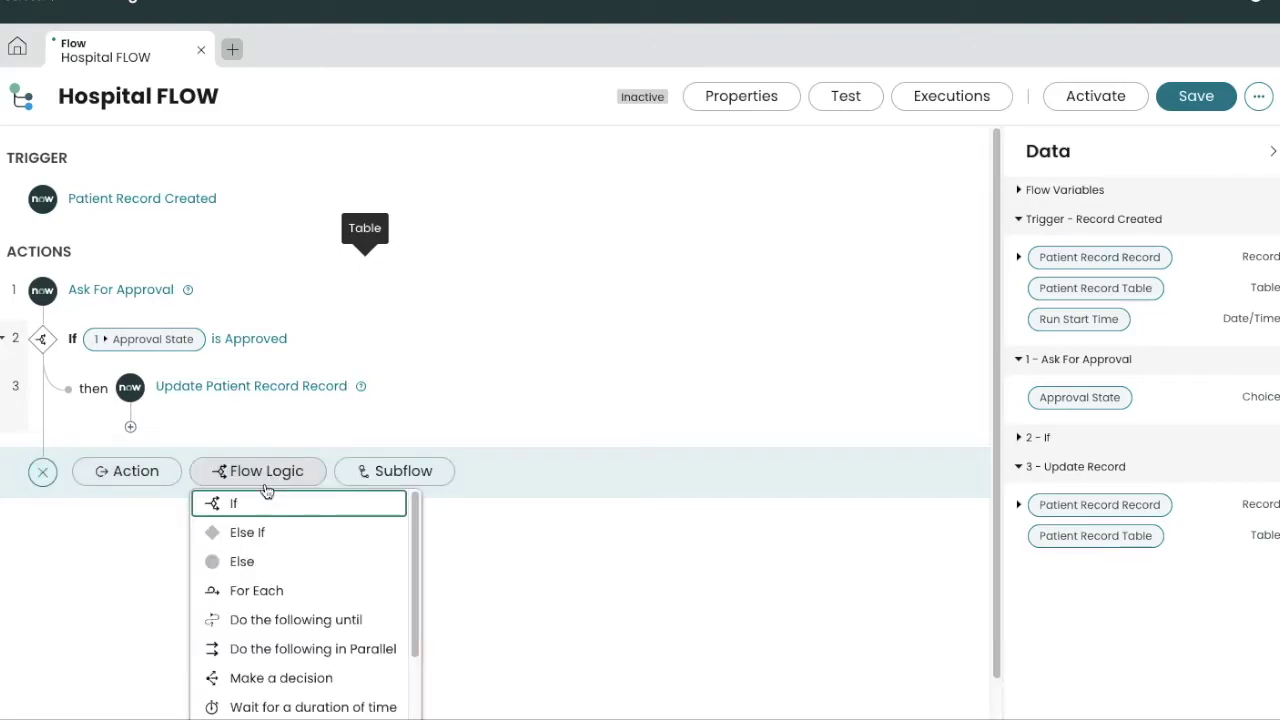
pyautogui.click(249, 561)
# Step: Add an Update Record action under the Else branch and set its record to the trigger's Patient Record Record
pyautogui.click(89, 513)
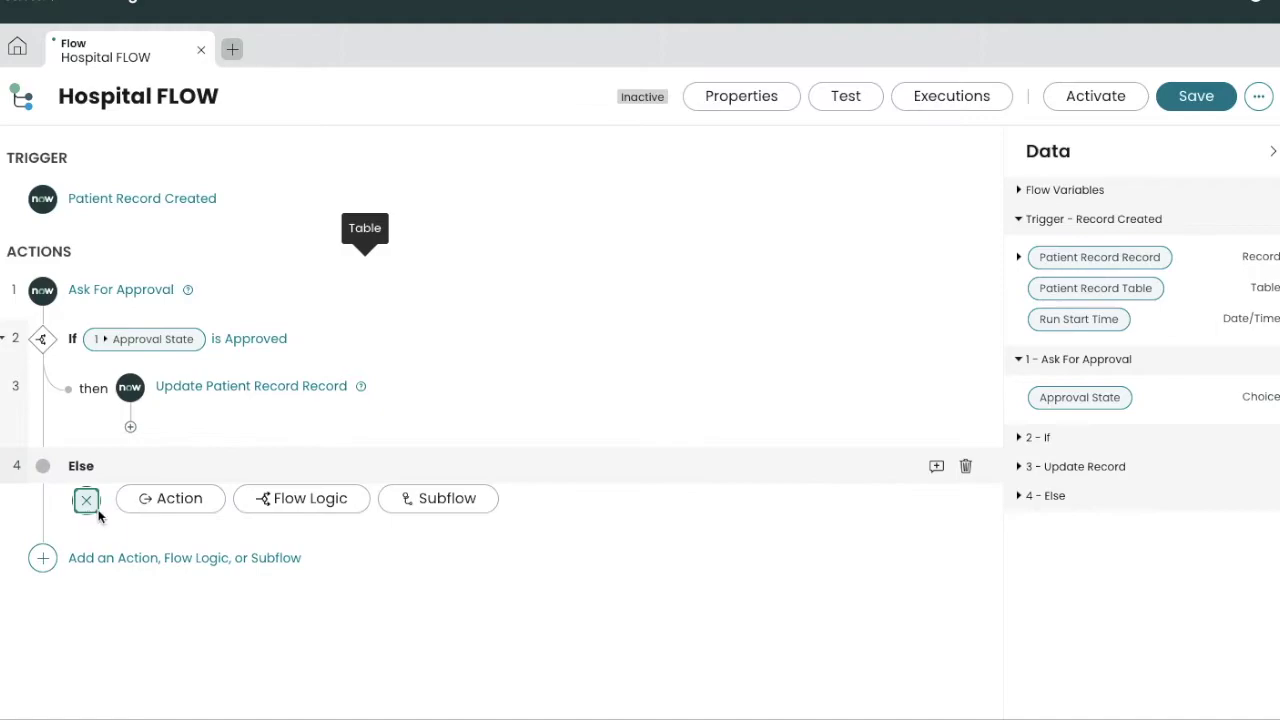
pyautogui.click(176, 510)
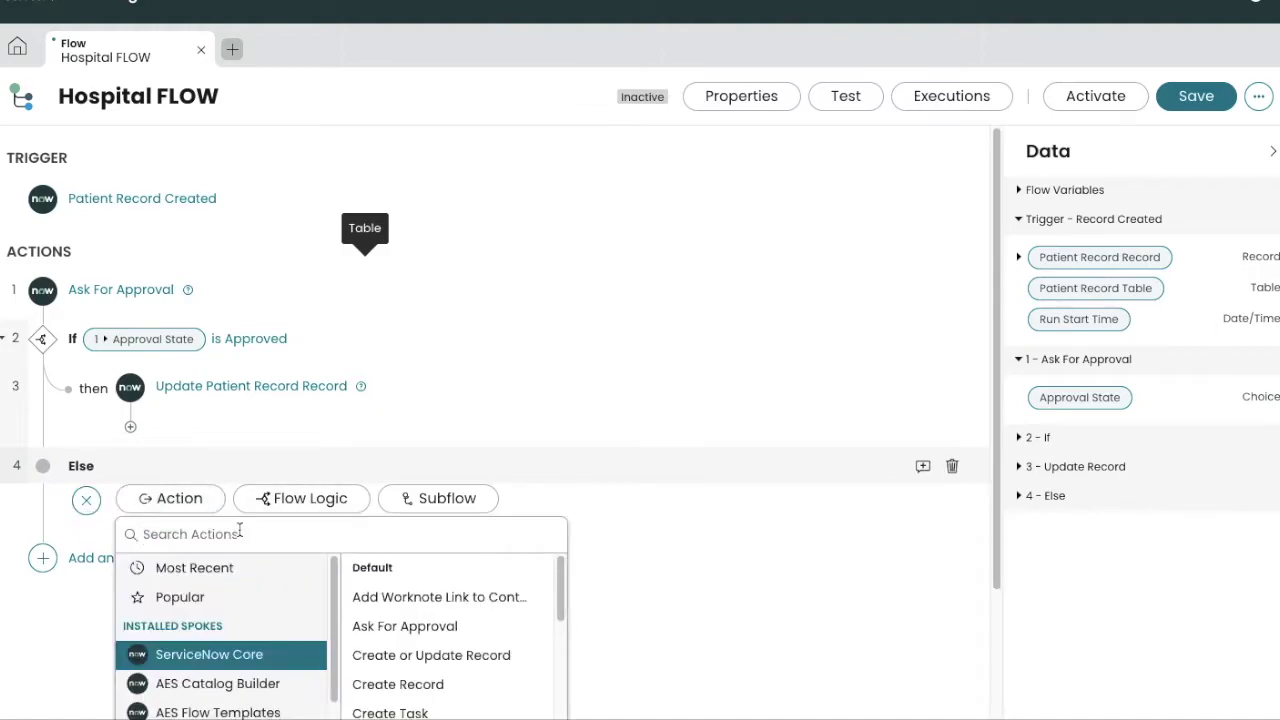
pyautogui.write('UPDATE')
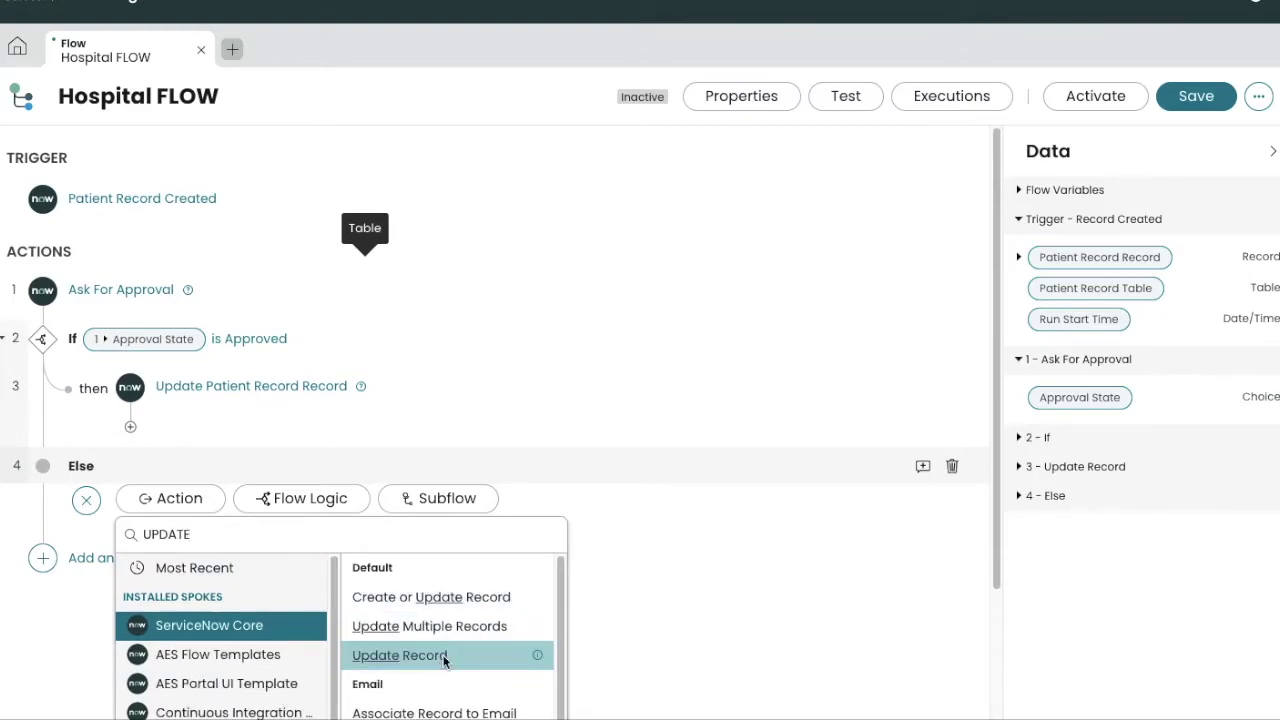
pyautogui.click(445, 656)
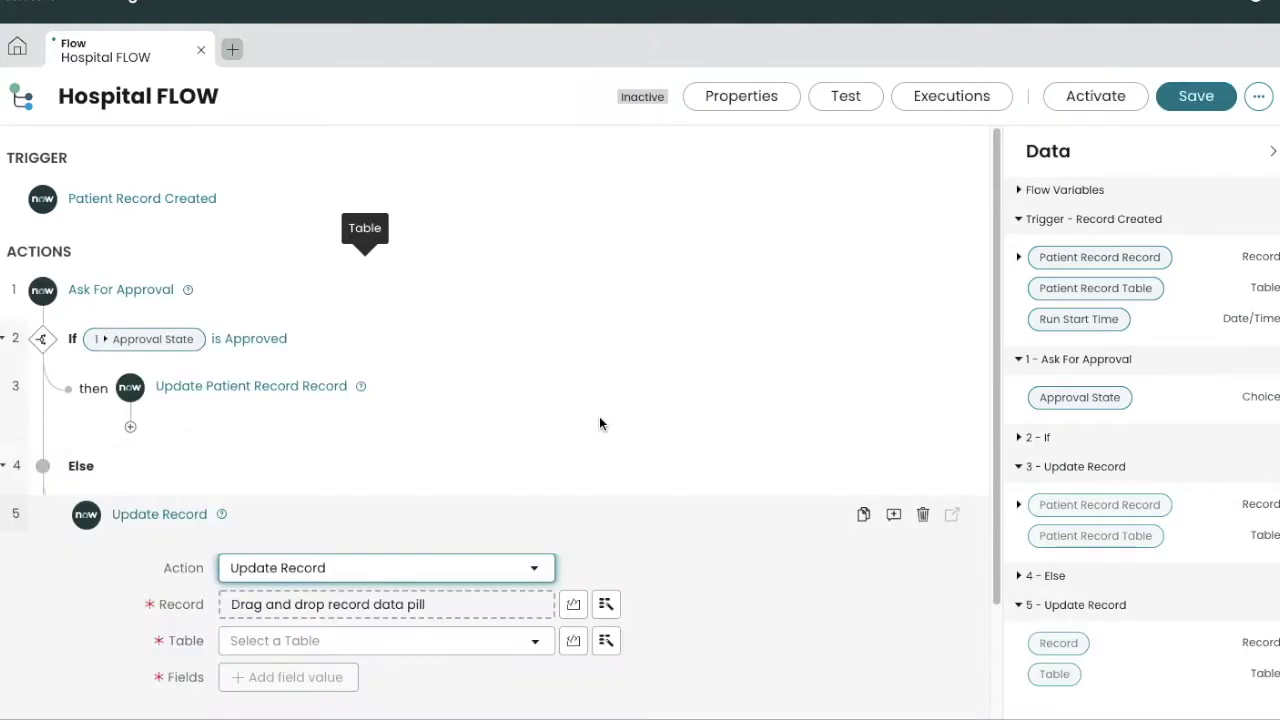
pyautogui.click(605, 604)
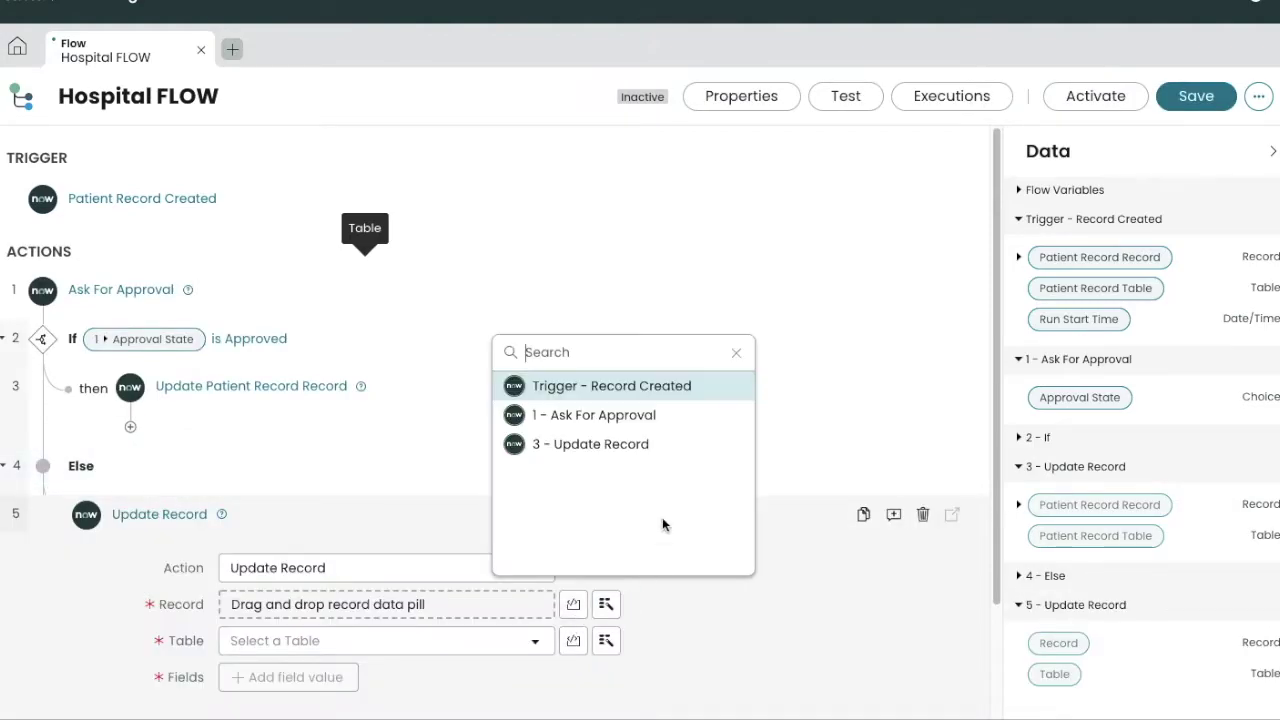
pyautogui.click(651, 378)
pyautogui.click(745, 390)
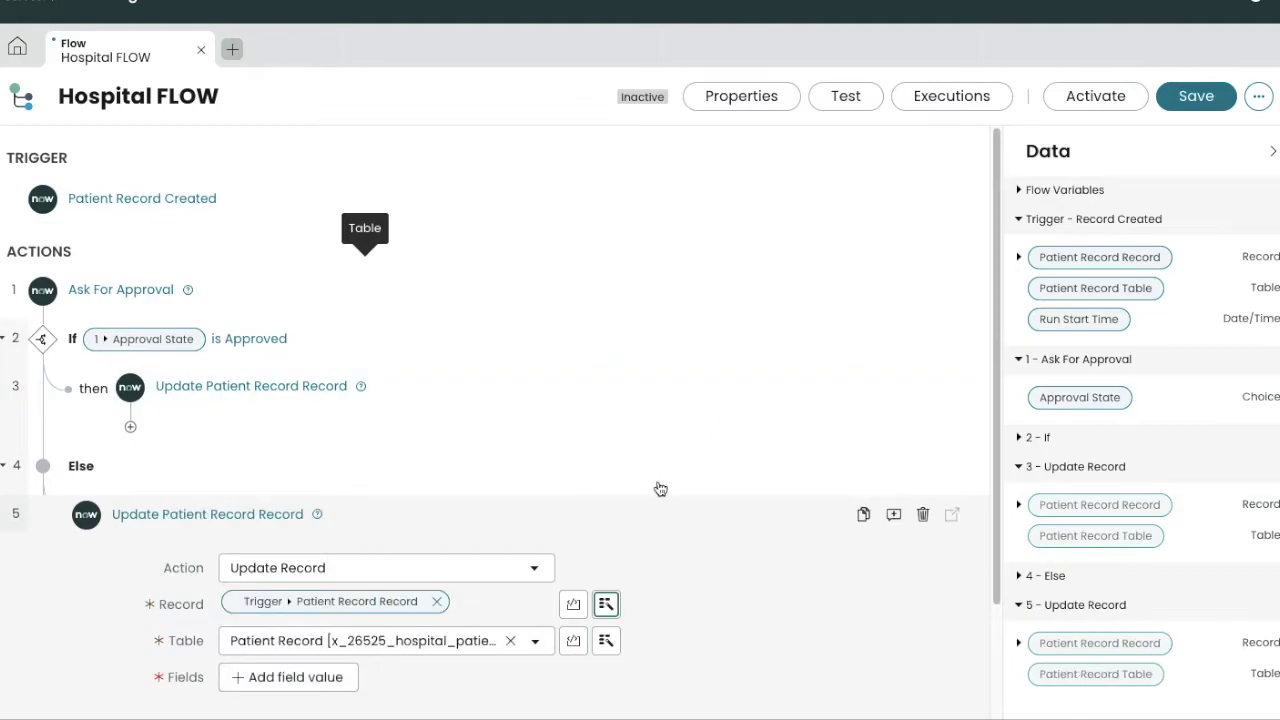
# Step: Have the Else branch's Update Record action set the State field to Complete, and finish the action
pyautogui.click(335, 679)
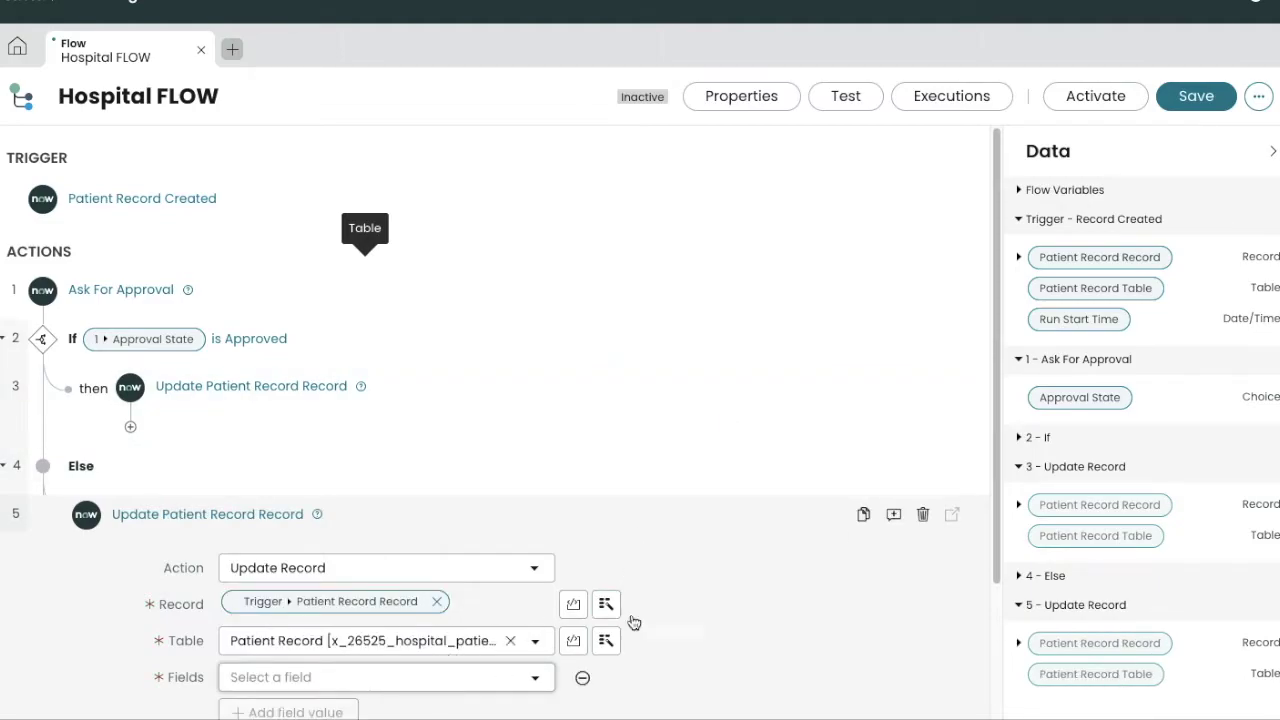
pyautogui.moveTo(999, 285); pyautogui.dragTo(994, 412)
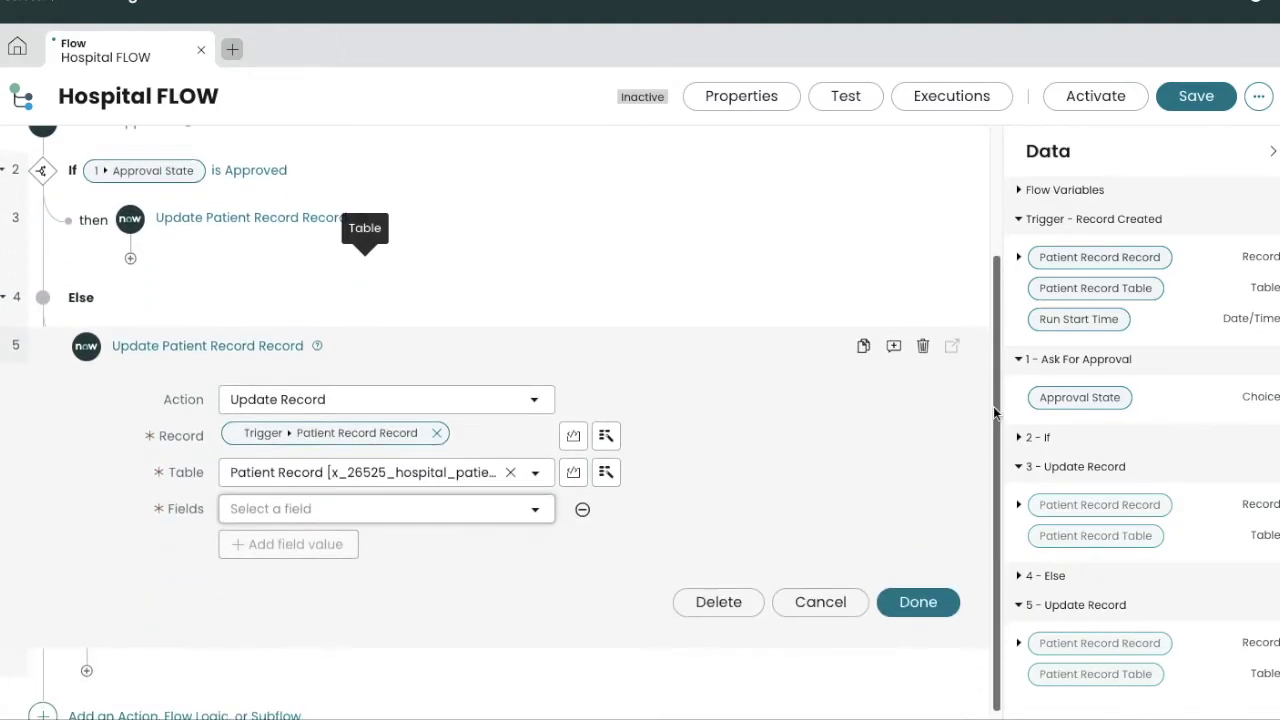
pyautogui.click(435, 510)
pyautogui.write('STATE')
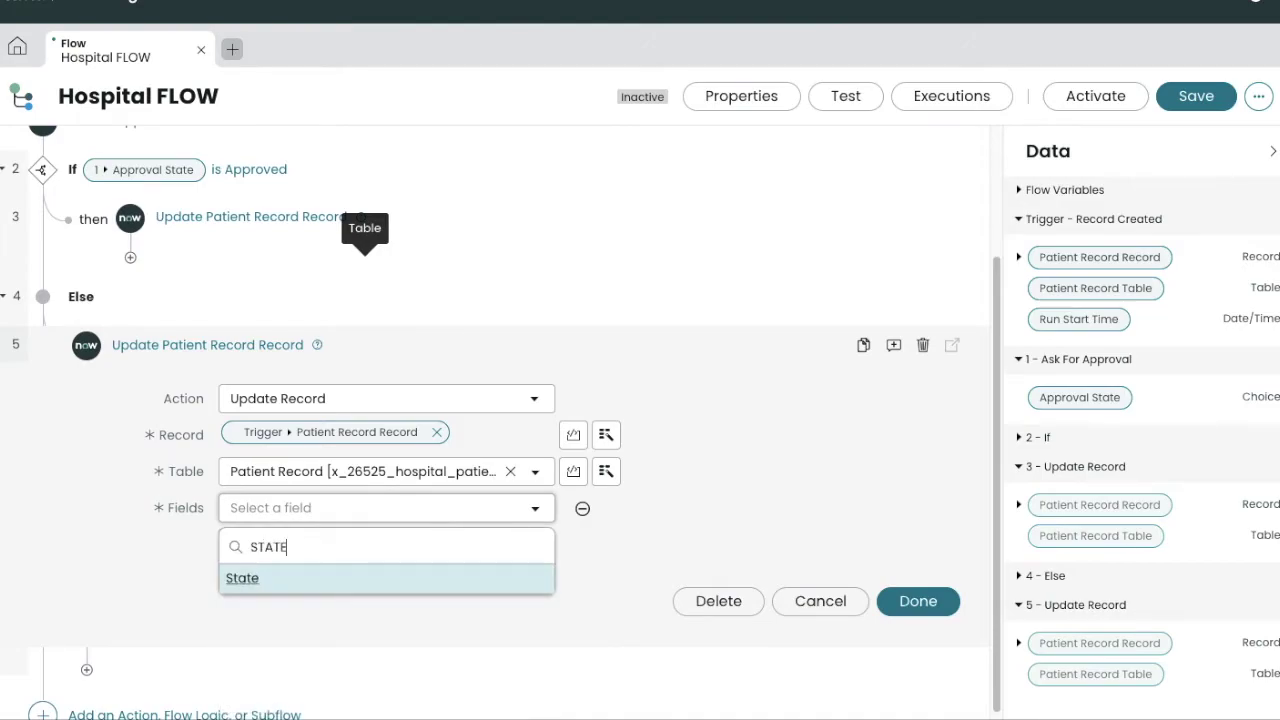
pyautogui.press('Return')
pyautogui.click(749, 519)
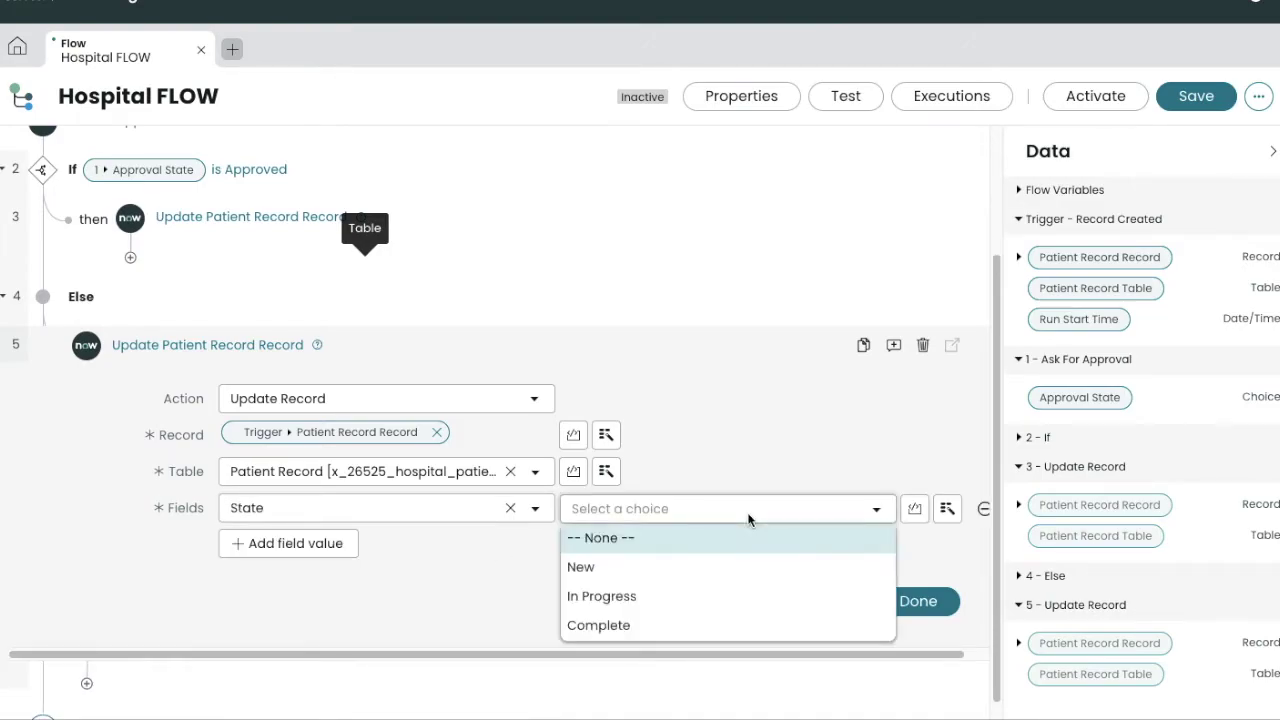
pyautogui.click(754, 625)
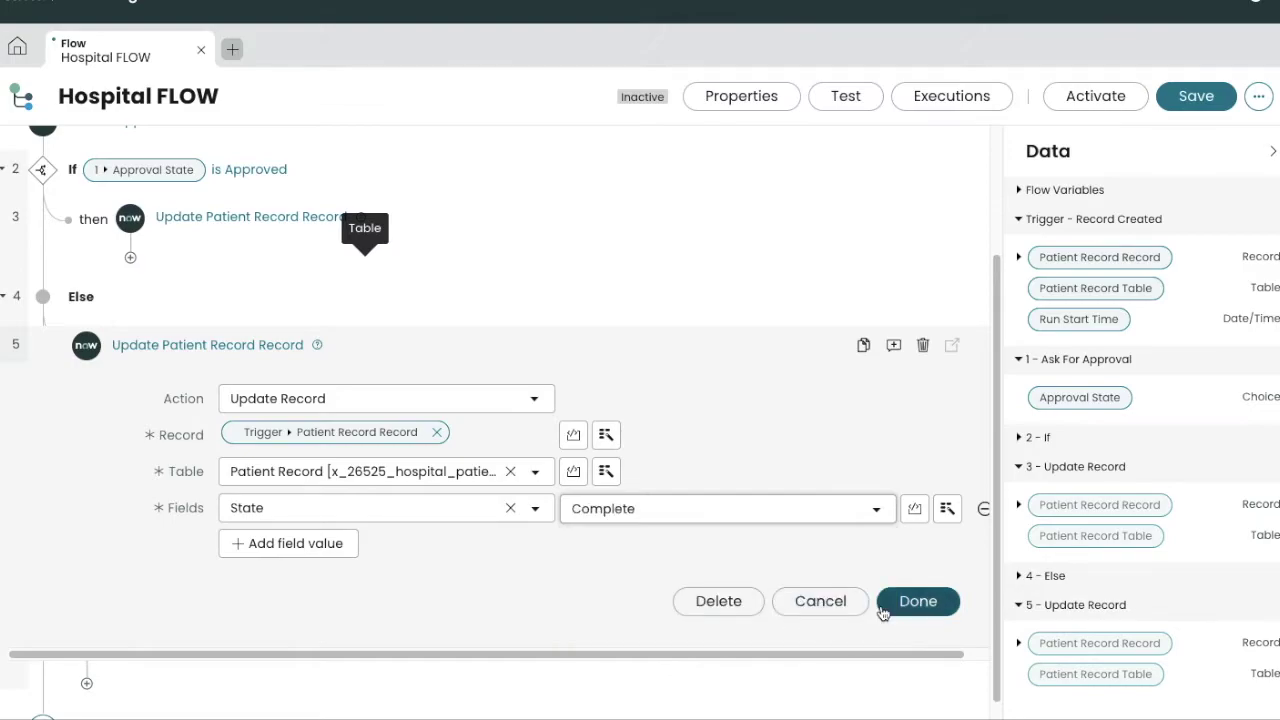
pyautogui.click(905, 603)
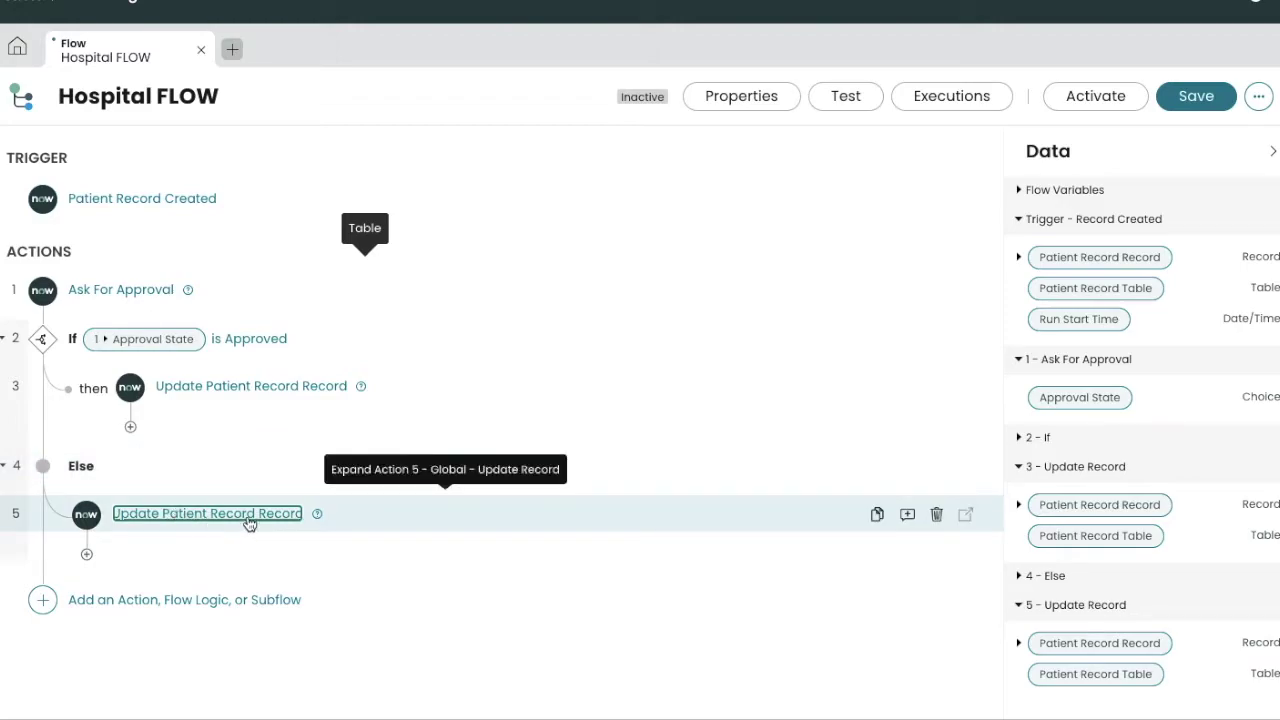
# Step: Save the Hospital FLOW and activate it, confirming the activation
pyautogui.click(1209, 95)
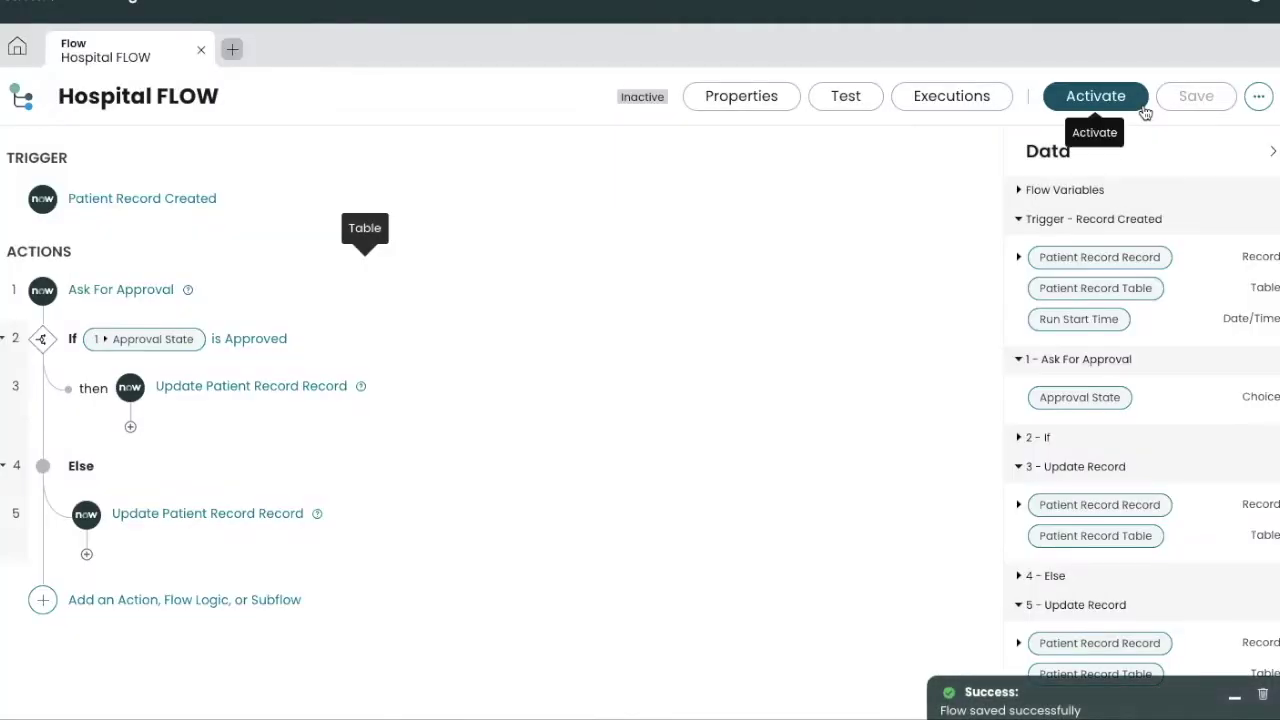
pyautogui.click(1123, 97)
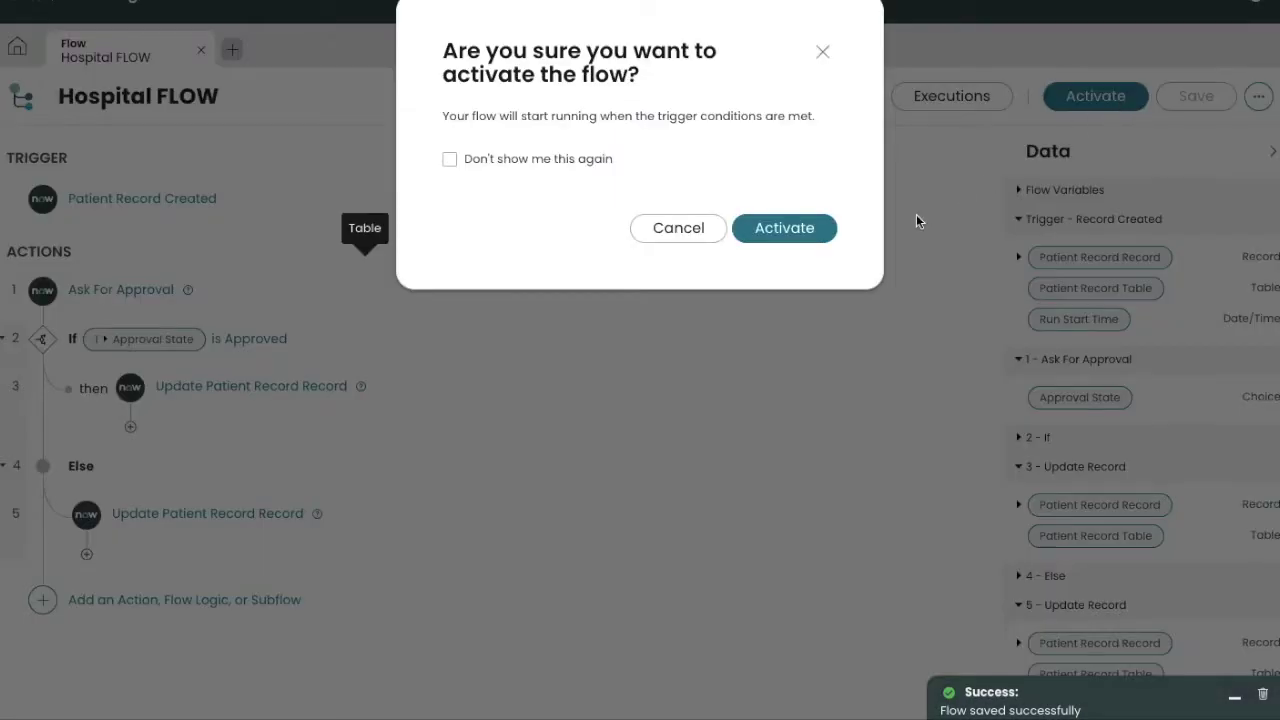
pyautogui.click(801, 229)
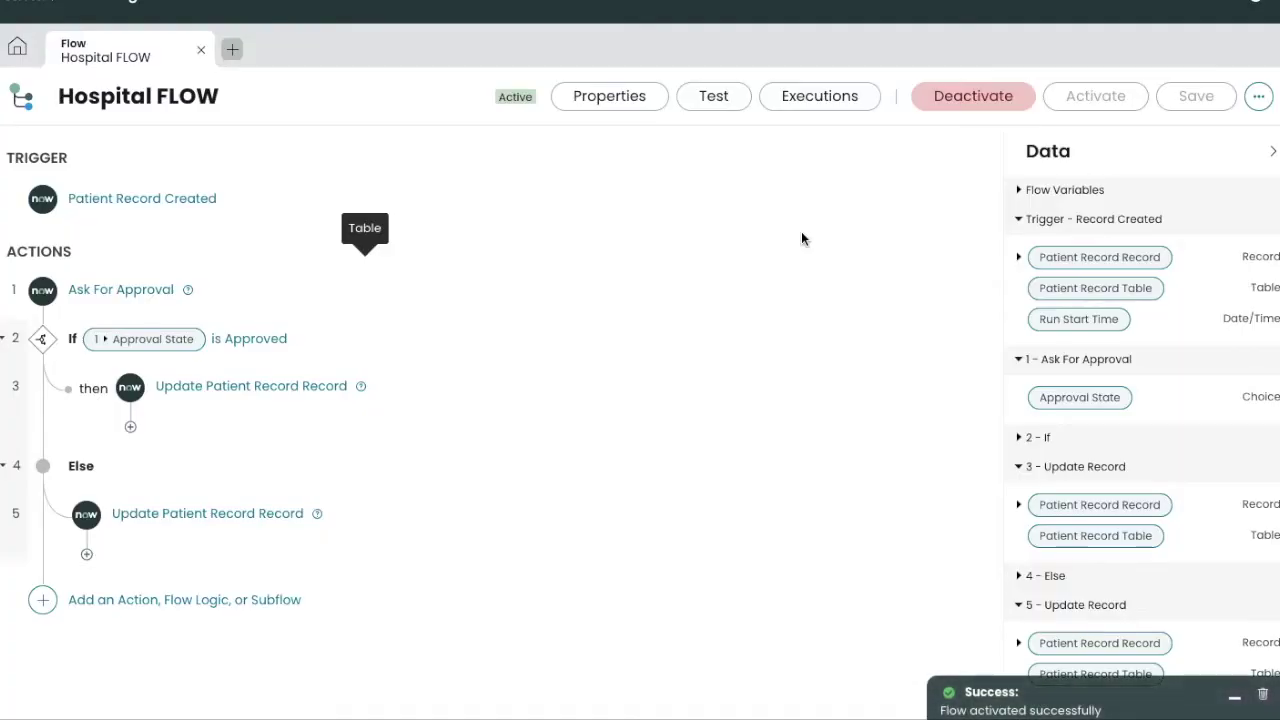
# Step: Create a new Patient Record with the patient's name and Date of Join 2021-06-06, and save it without leaving the form
pyautogui.hotkey('ctrl', 'Left')
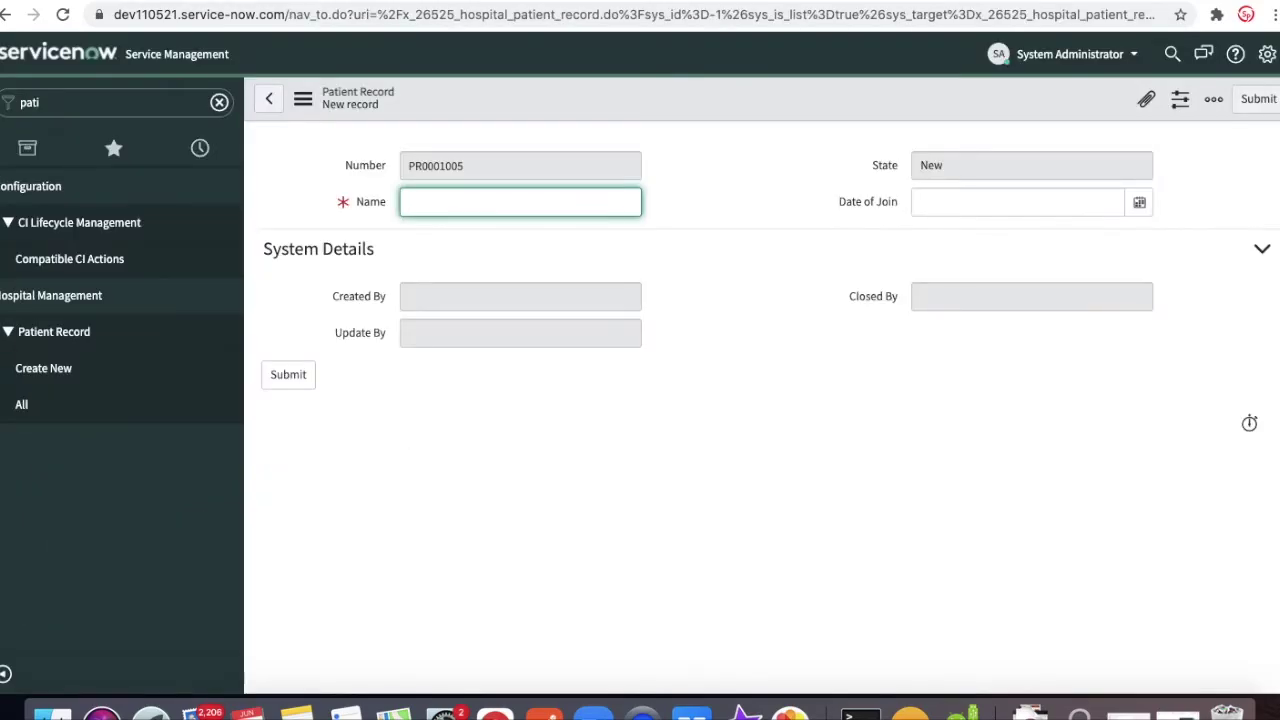
pyautogui.click(43, 404)
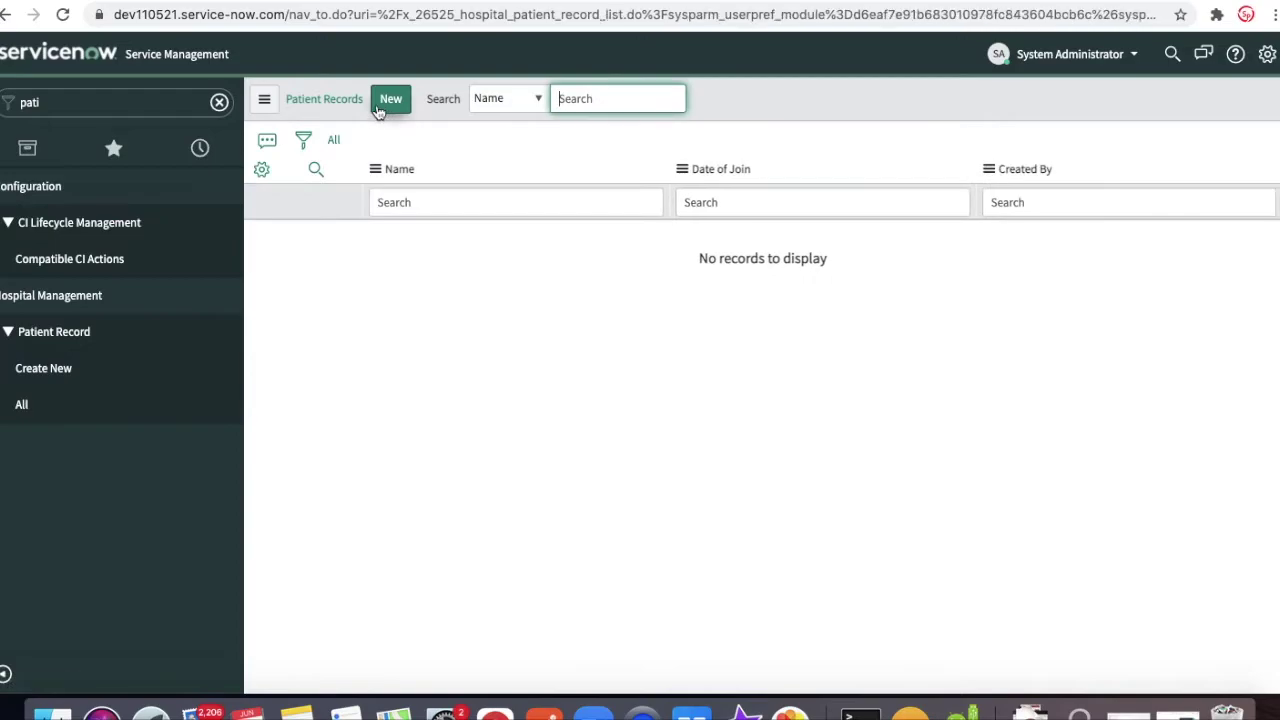
pyautogui.click(380, 107)
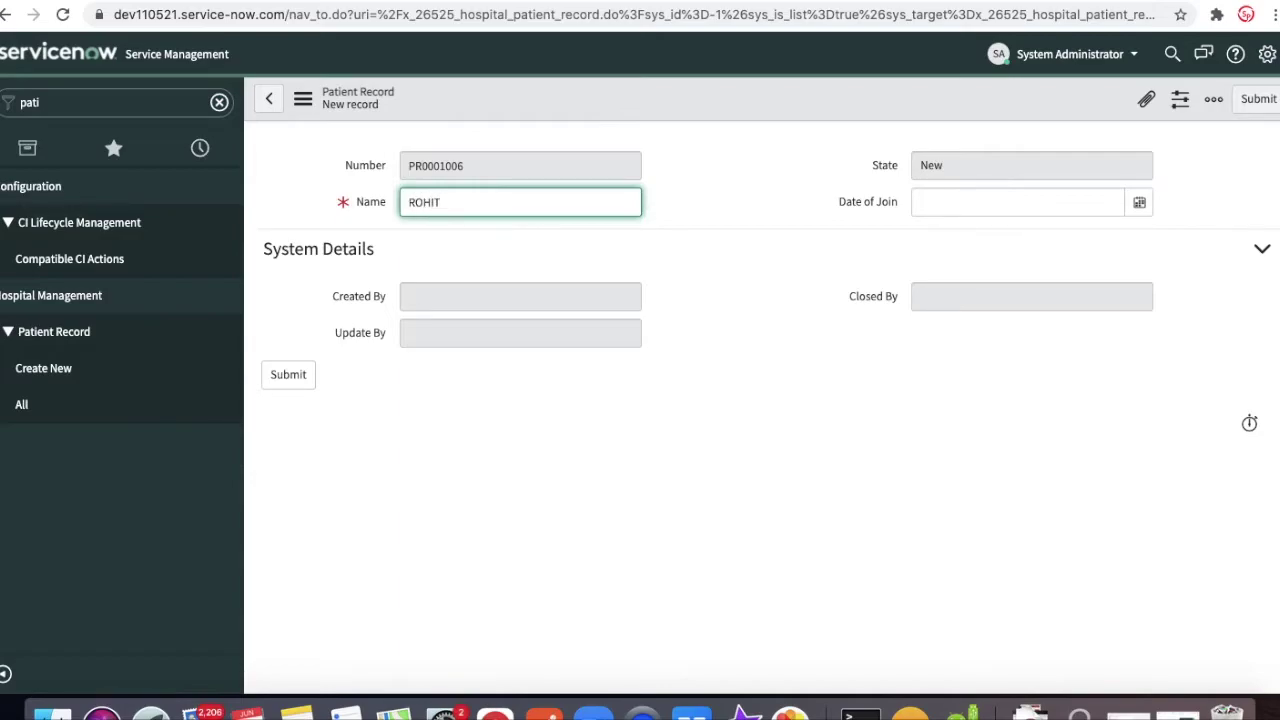
pyautogui.rightClick(698, 110)
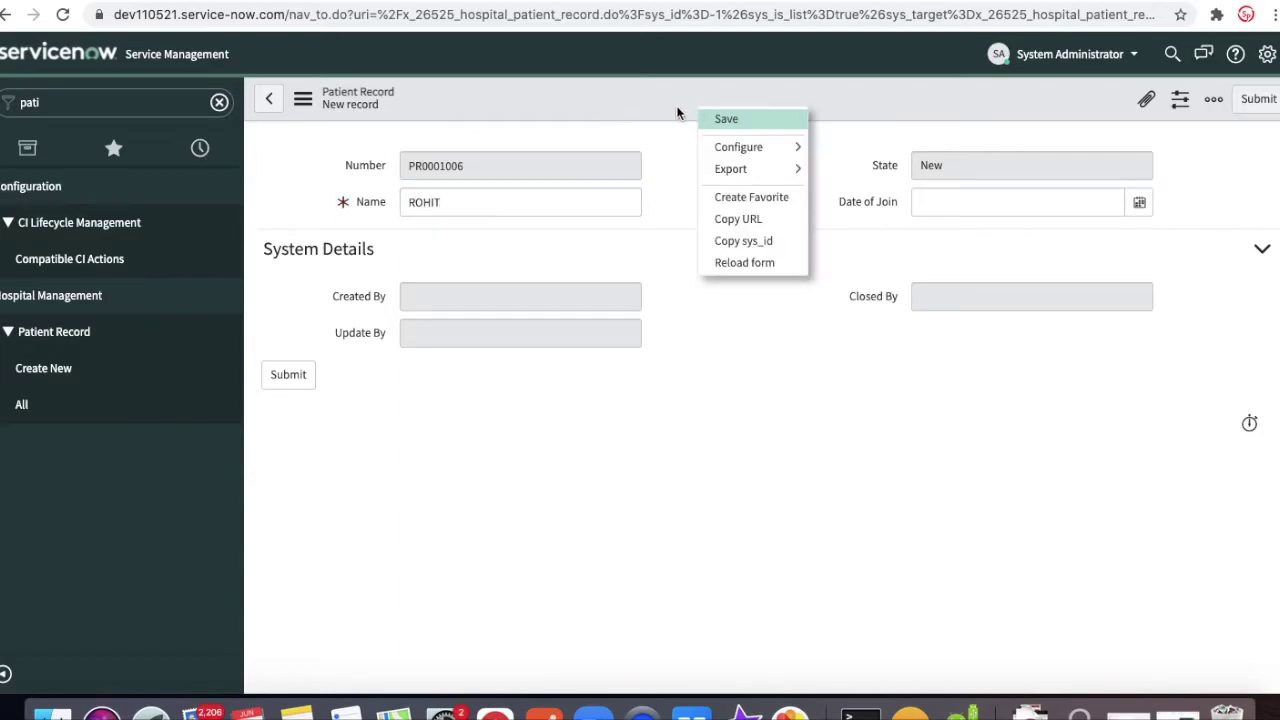
pyautogui.click(670, 108)
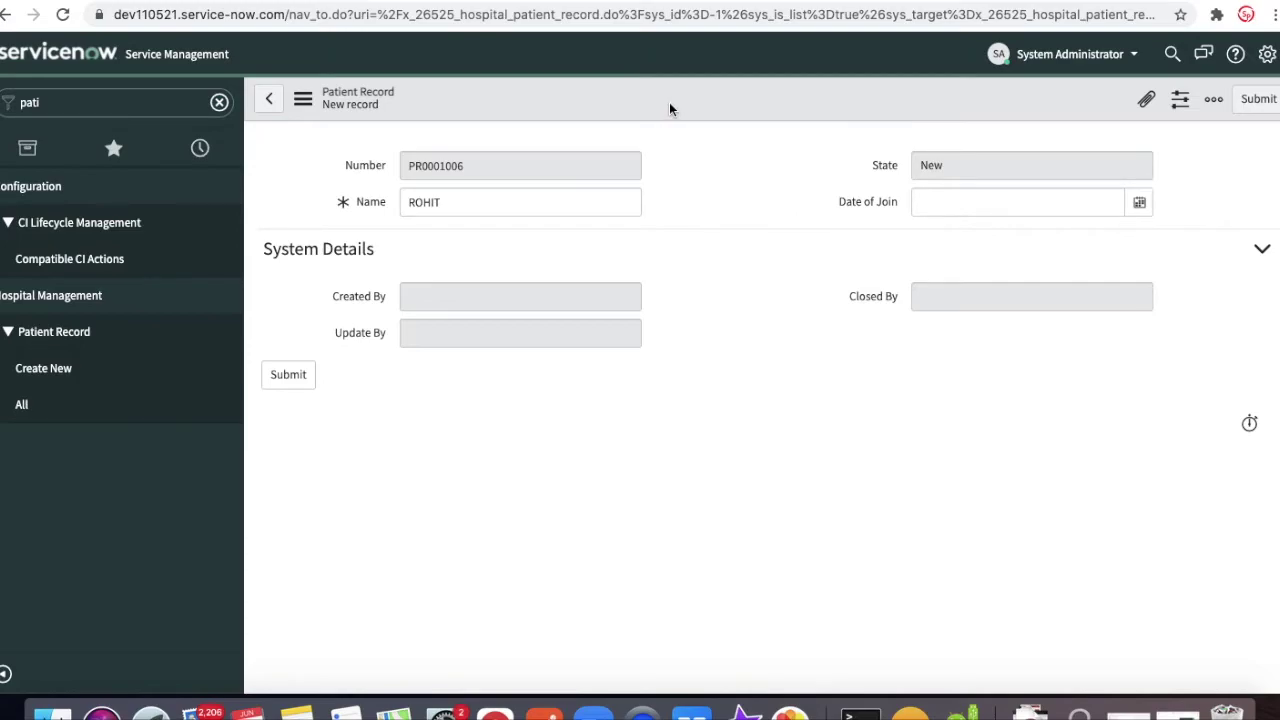
pyautogui.click(1138, 203)
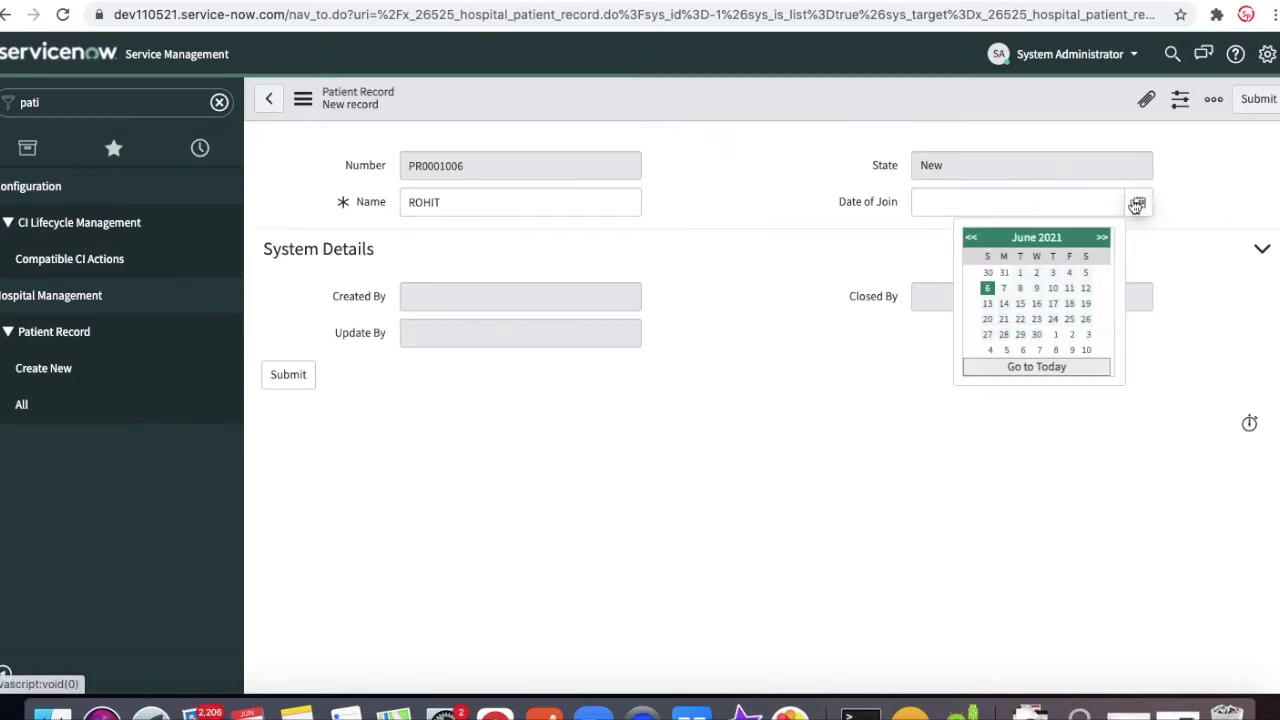
pyautogui.click(987, 289)
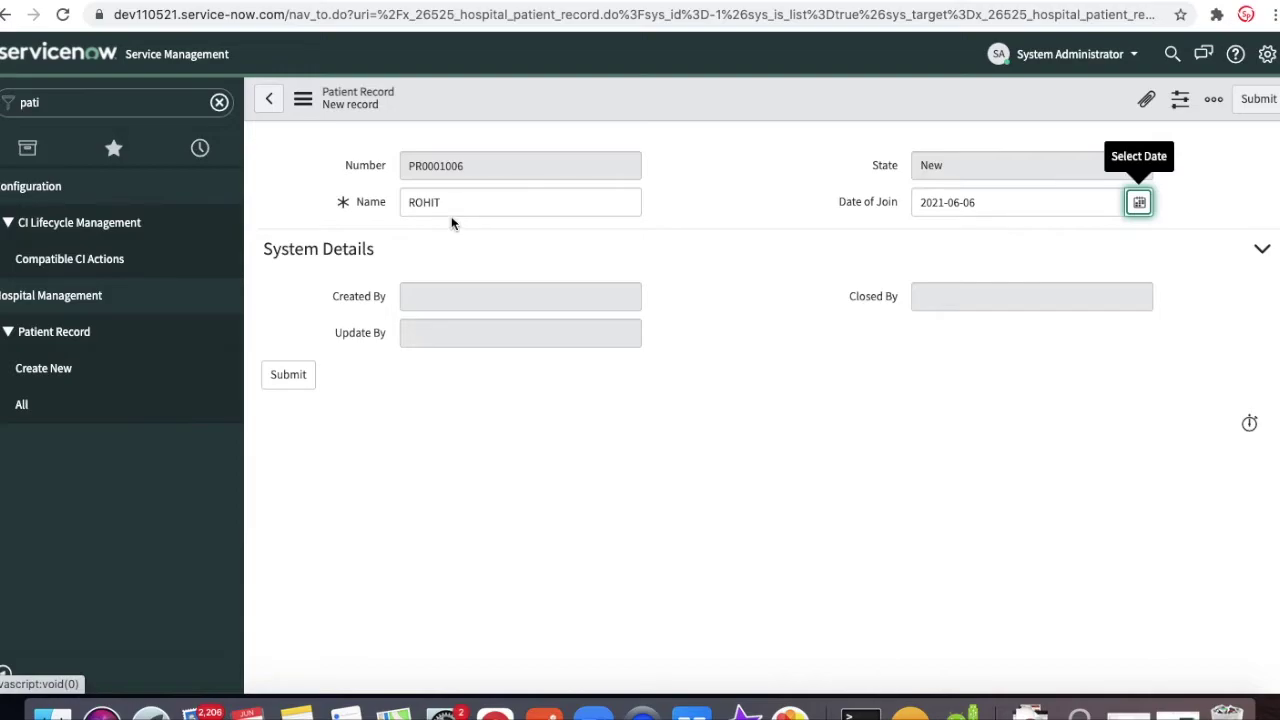
pyautogui.rightClick(608, 108)
pyautogui.click(614, 118)
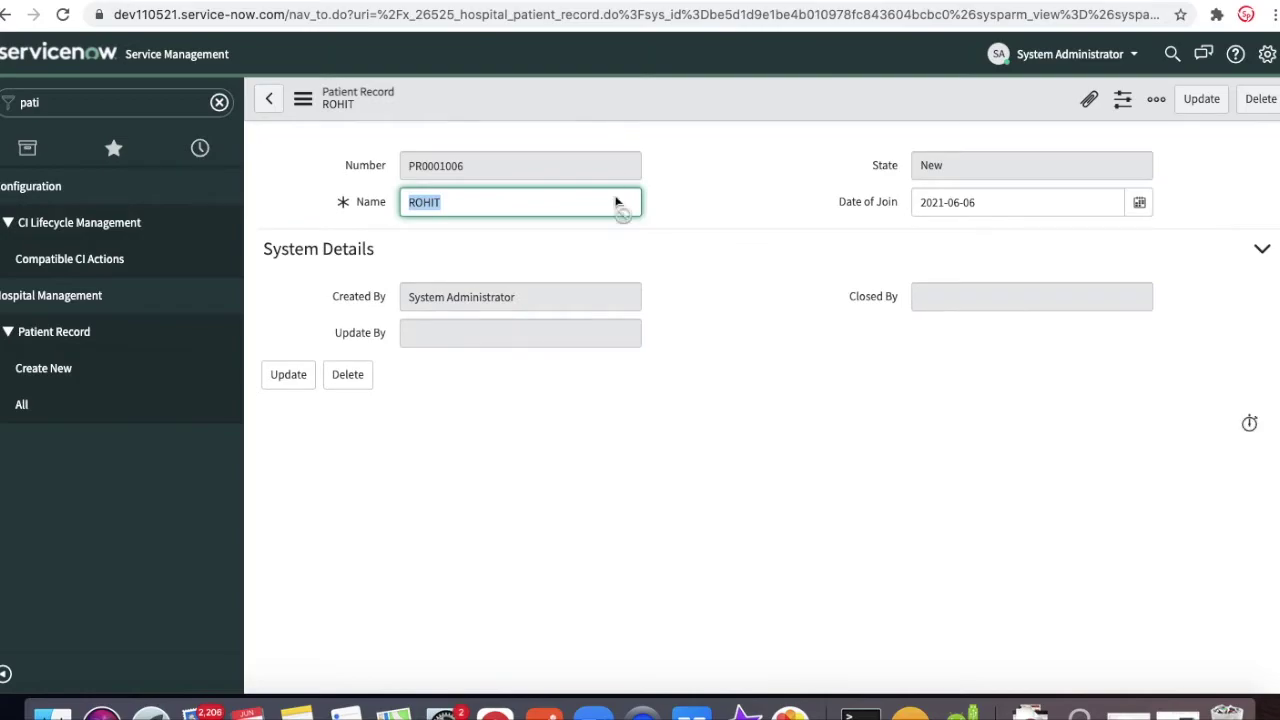
# Step: Find the system's Emails log through the navigator and check the emails created today for the new patient record
pyautogui.moveTo(420, 297); pyautogui.dragTo(543, 302)
pyautogui.click(71, 112)
pyautogui.write('EMASI')
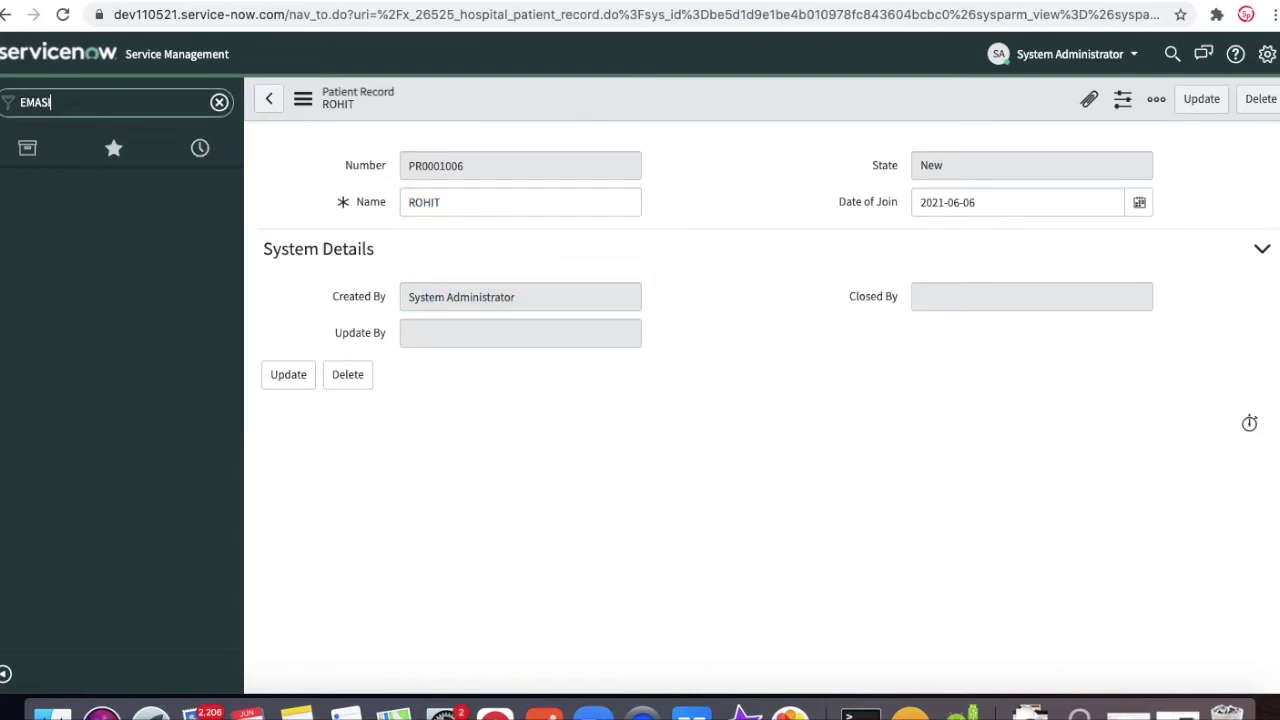
pyautogui.press('BackSpace')
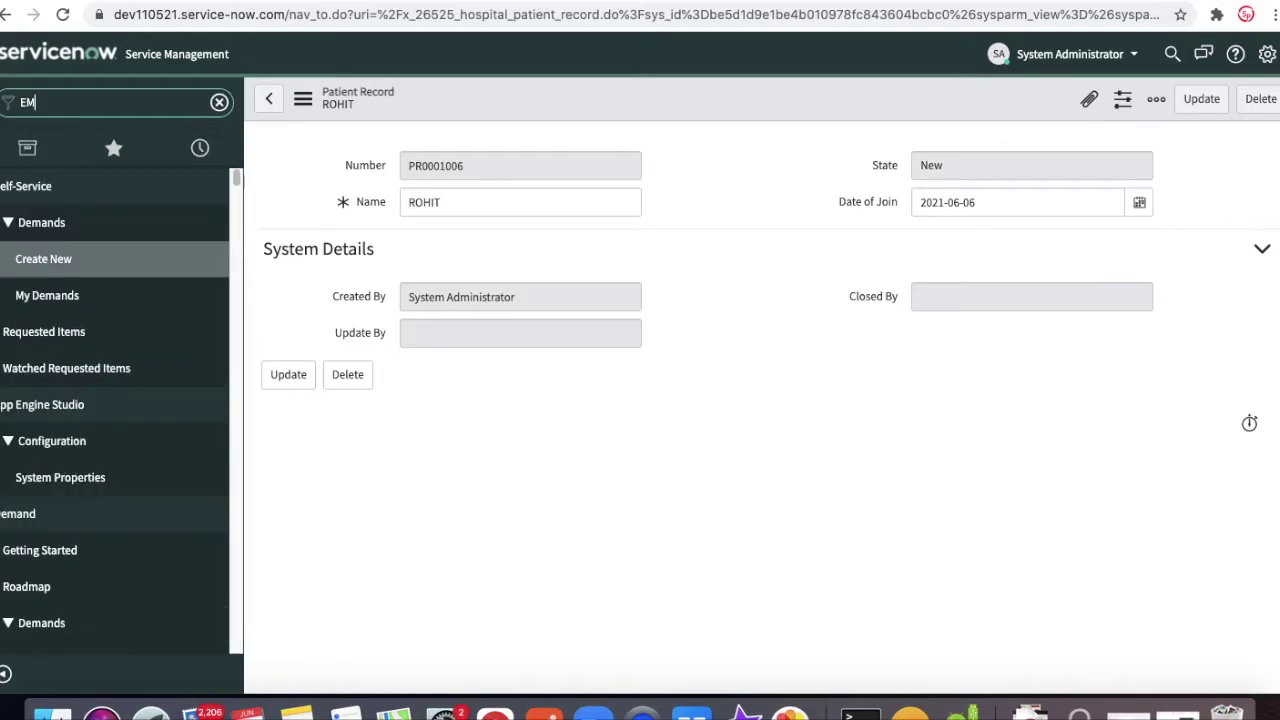
pyautogui.press('BackSpace')
pyautogui.write('emails')
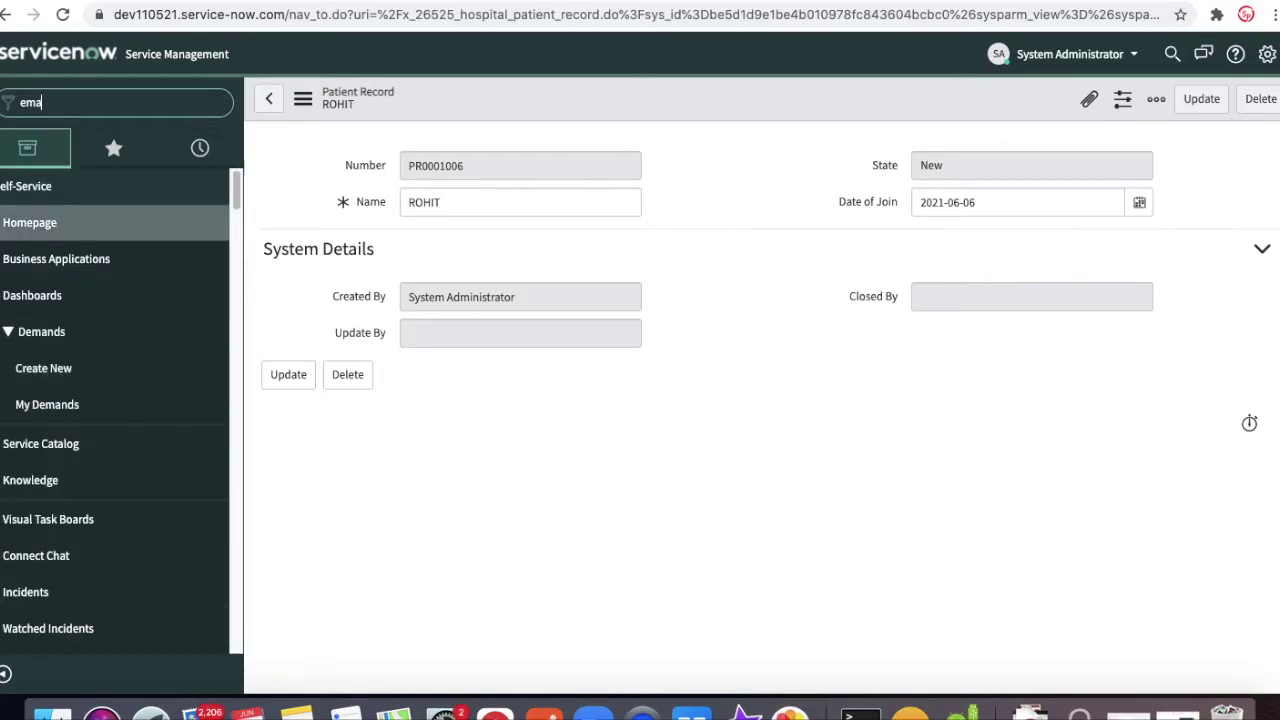
pyautogui.click(46, 222)
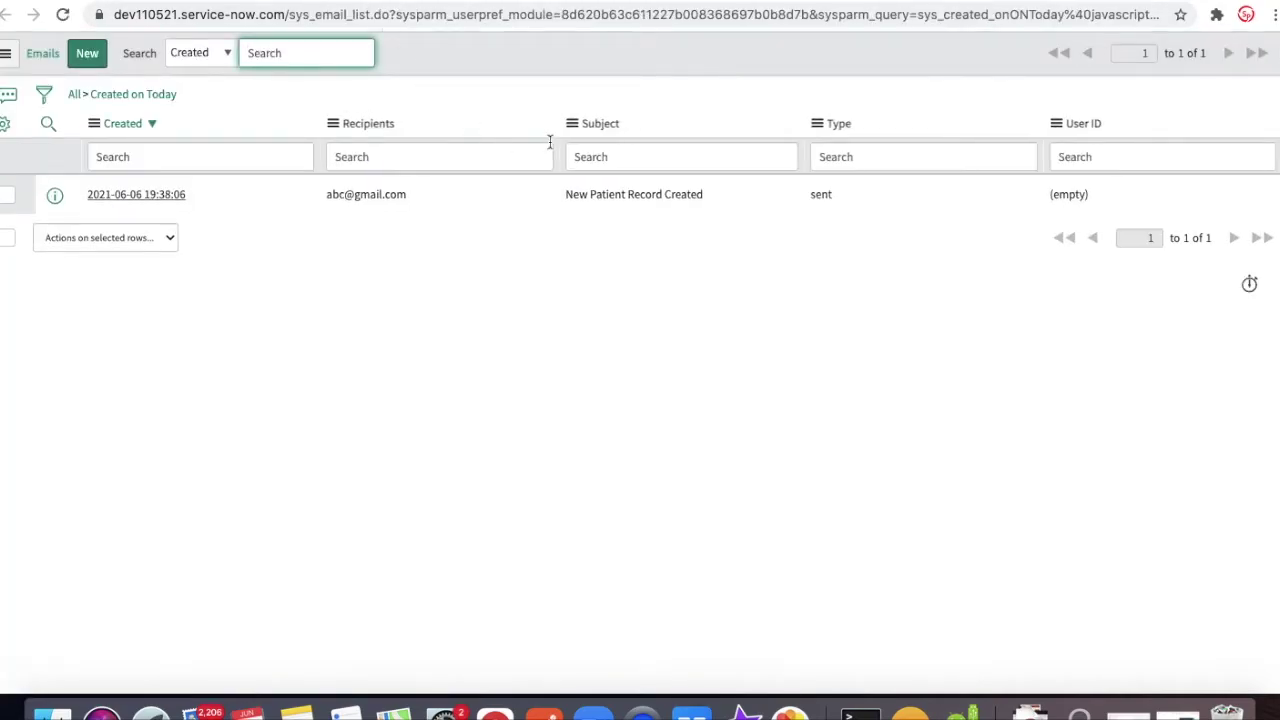
# Step: Open the sysapproval_approver table's list from the patient record window and sort the approvals by Created, newest first
pyautogui.press('super+Left')
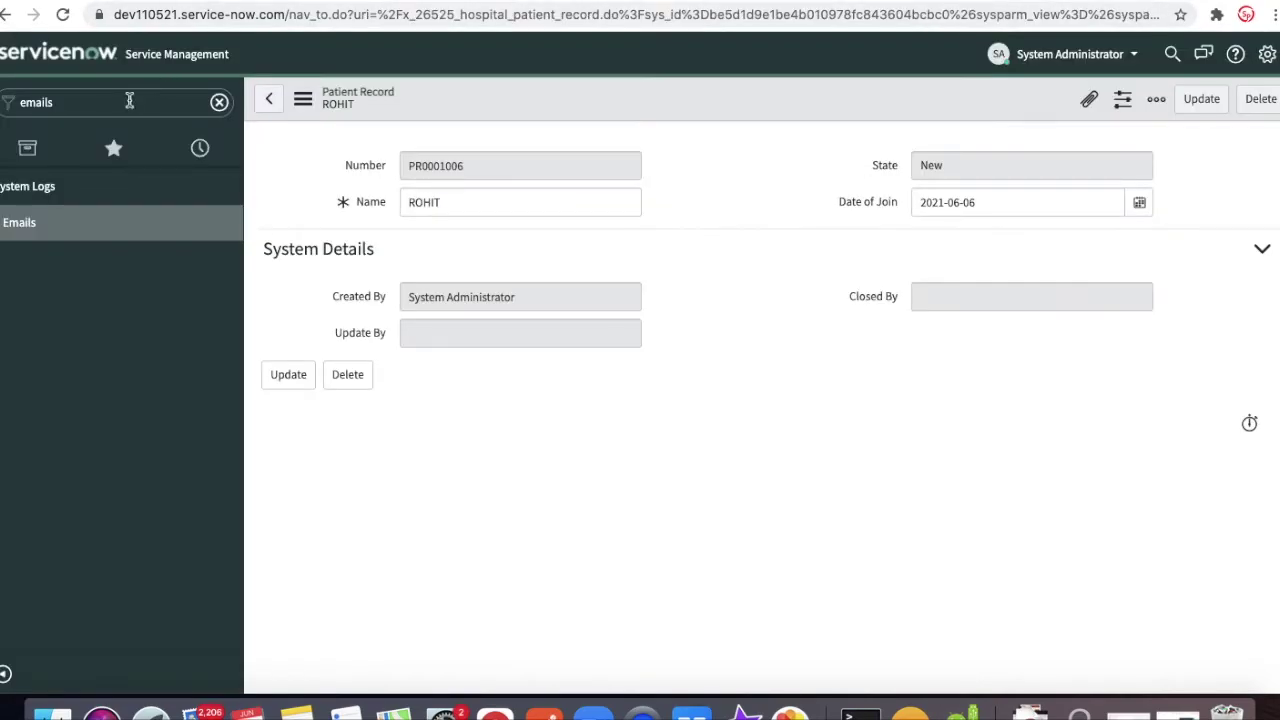
pyautogui.click(127, 101)
pyautogui.write('sys')
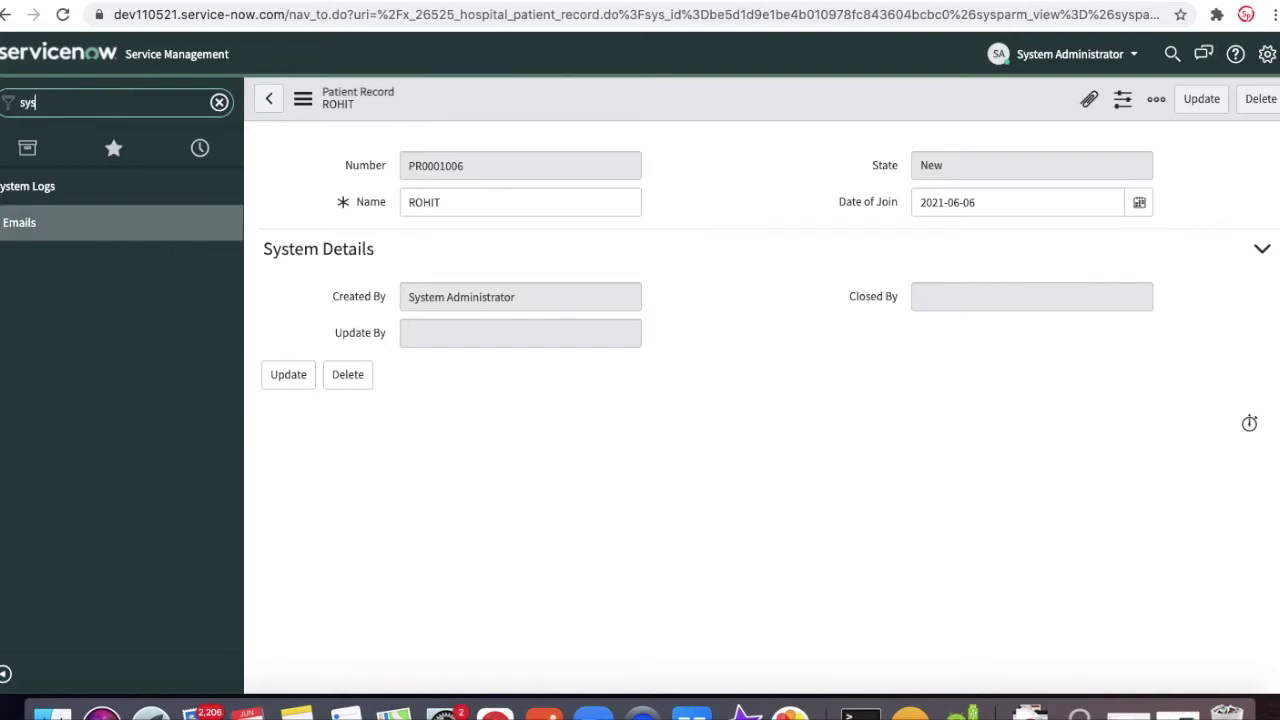
pyautogui.write('approval_approver')
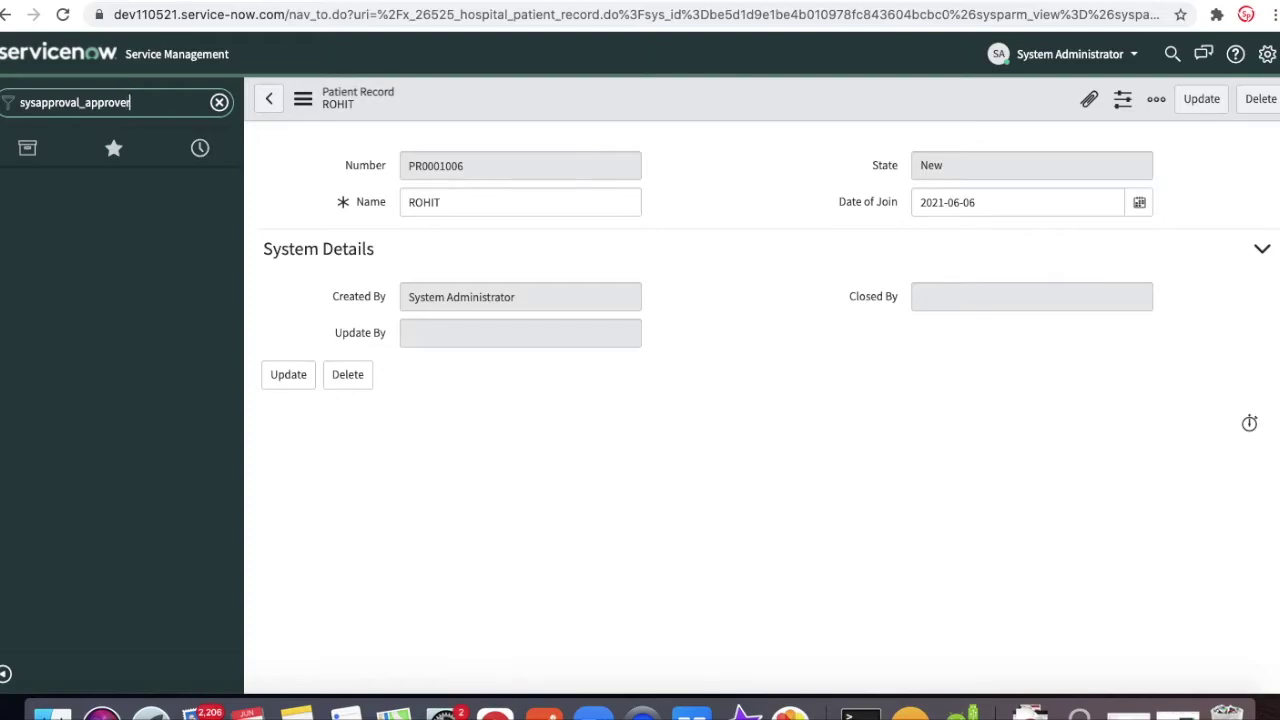
pyautogui.write('.LIST')
pyautogui.press('Return')
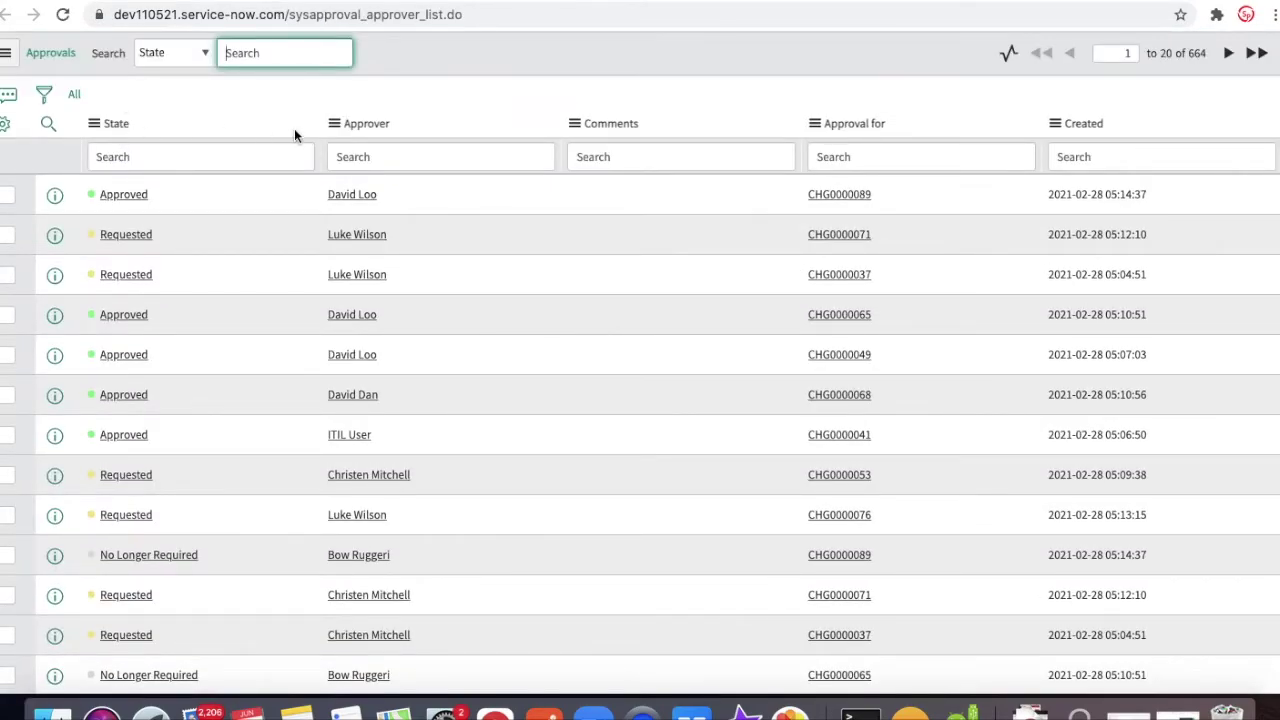
pyautogui.click(1080, 126)
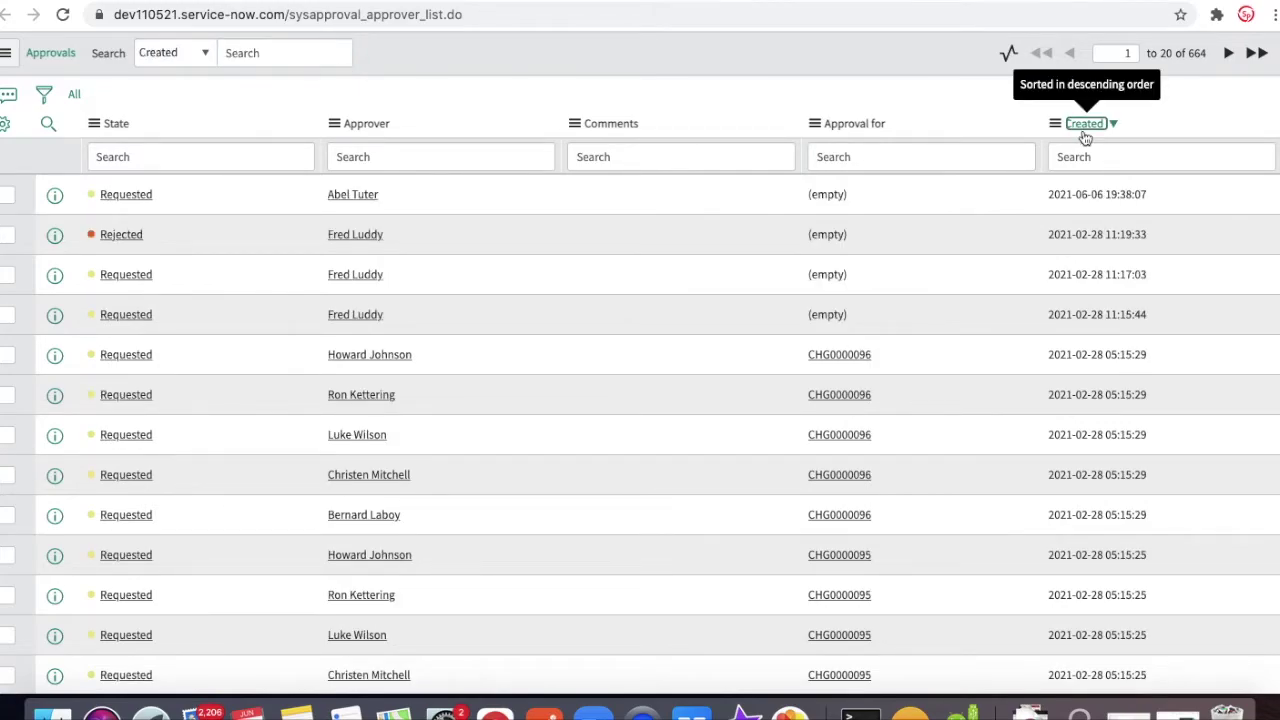
# Step: Open the newest requested approval, check that it belongs to the new patient record, and approve it
pyautogui.click(139, 197)
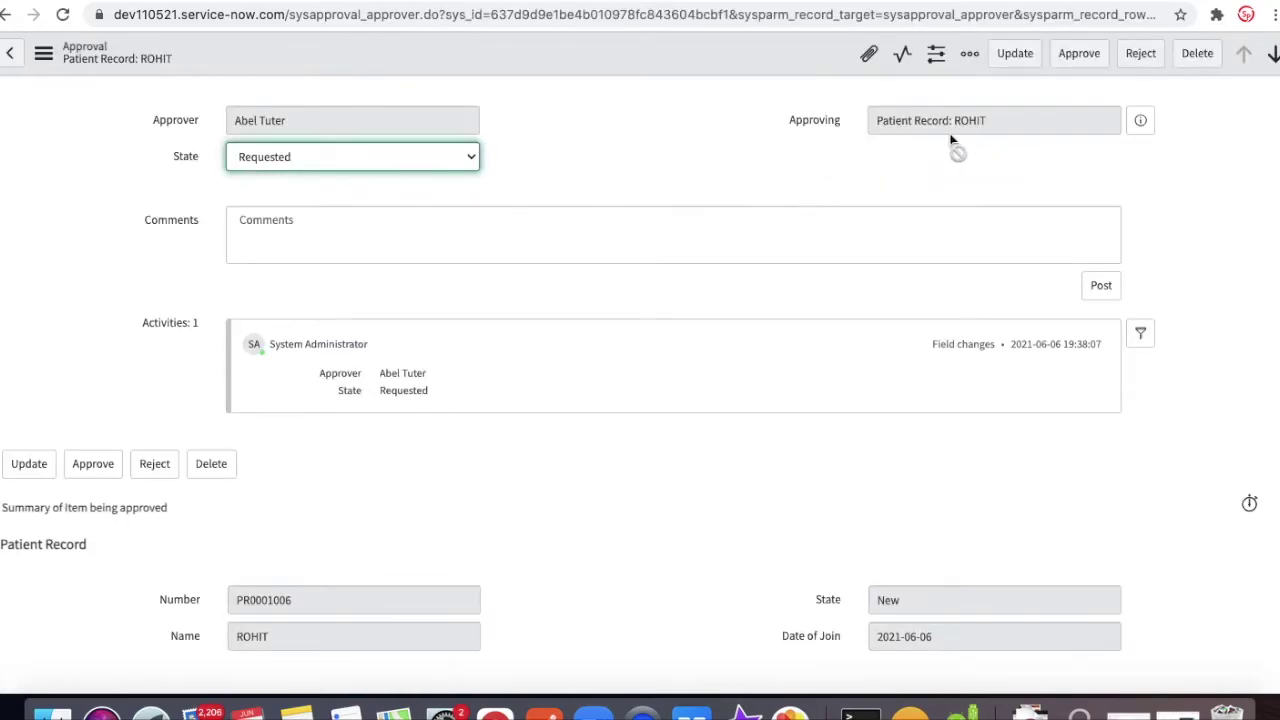
pyautogui.click(8, 15)
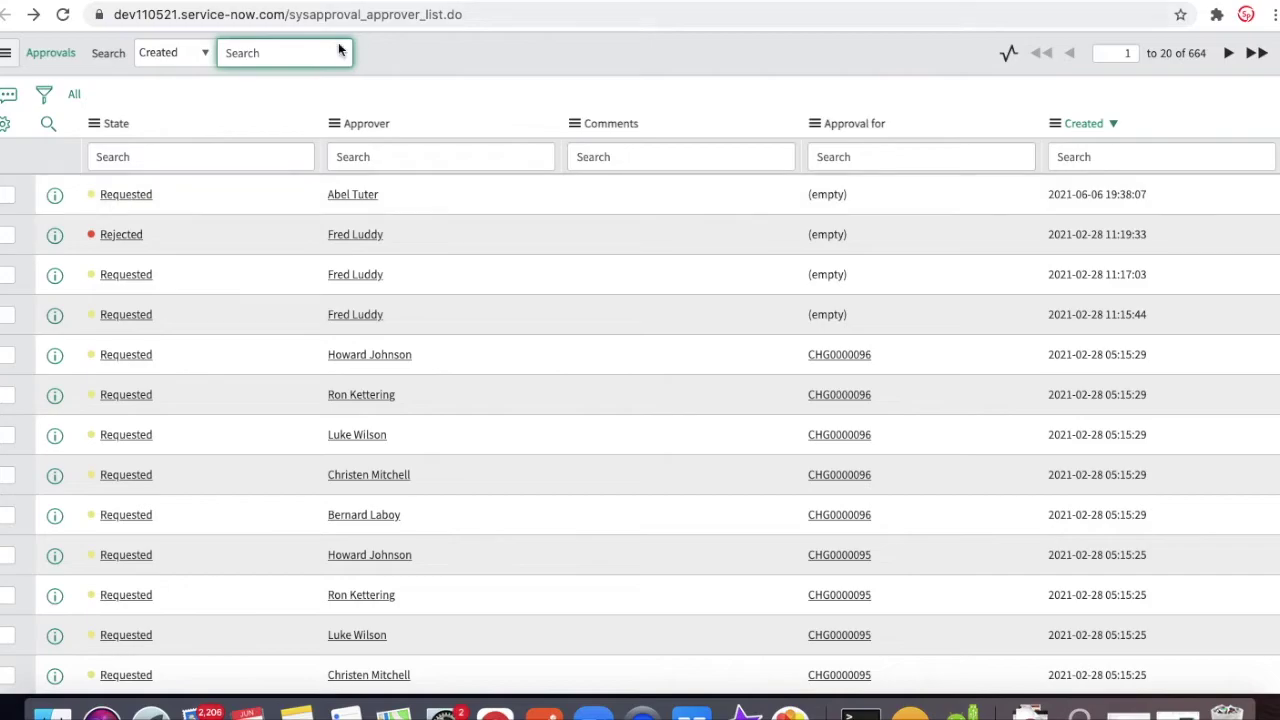
pyautogui.click(126, 197)
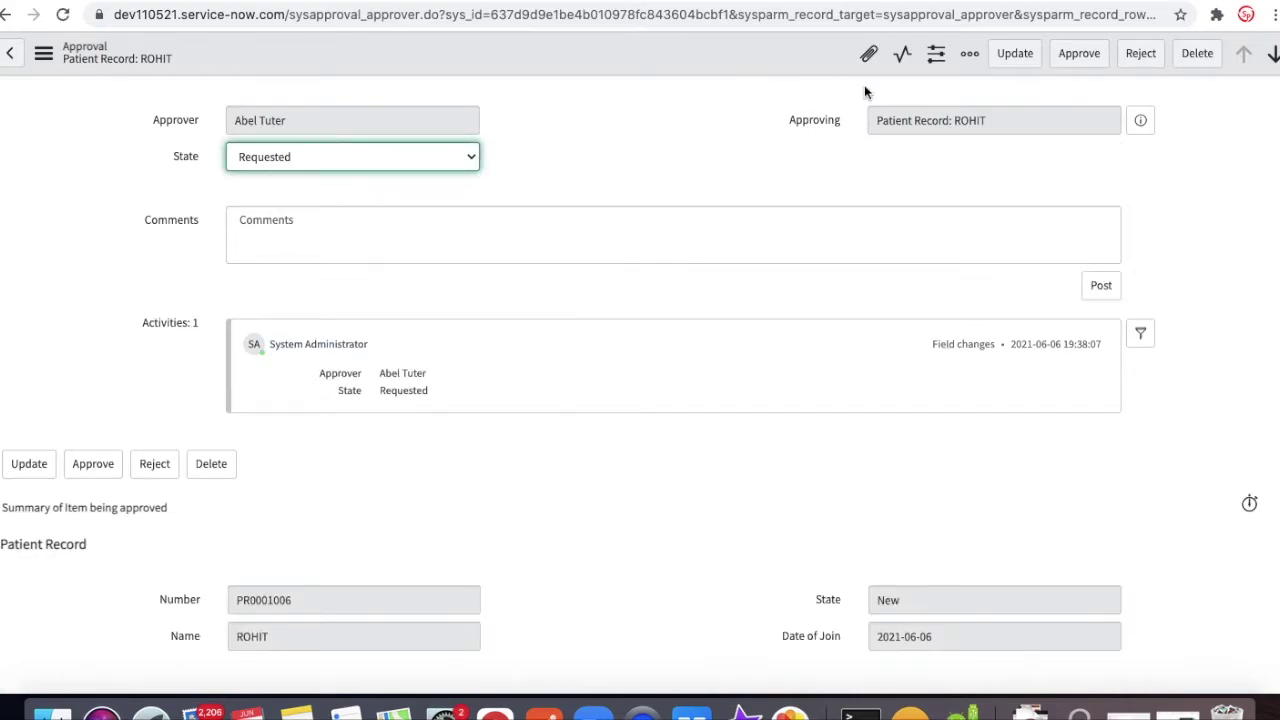
pyautogui.click(1080, 62)
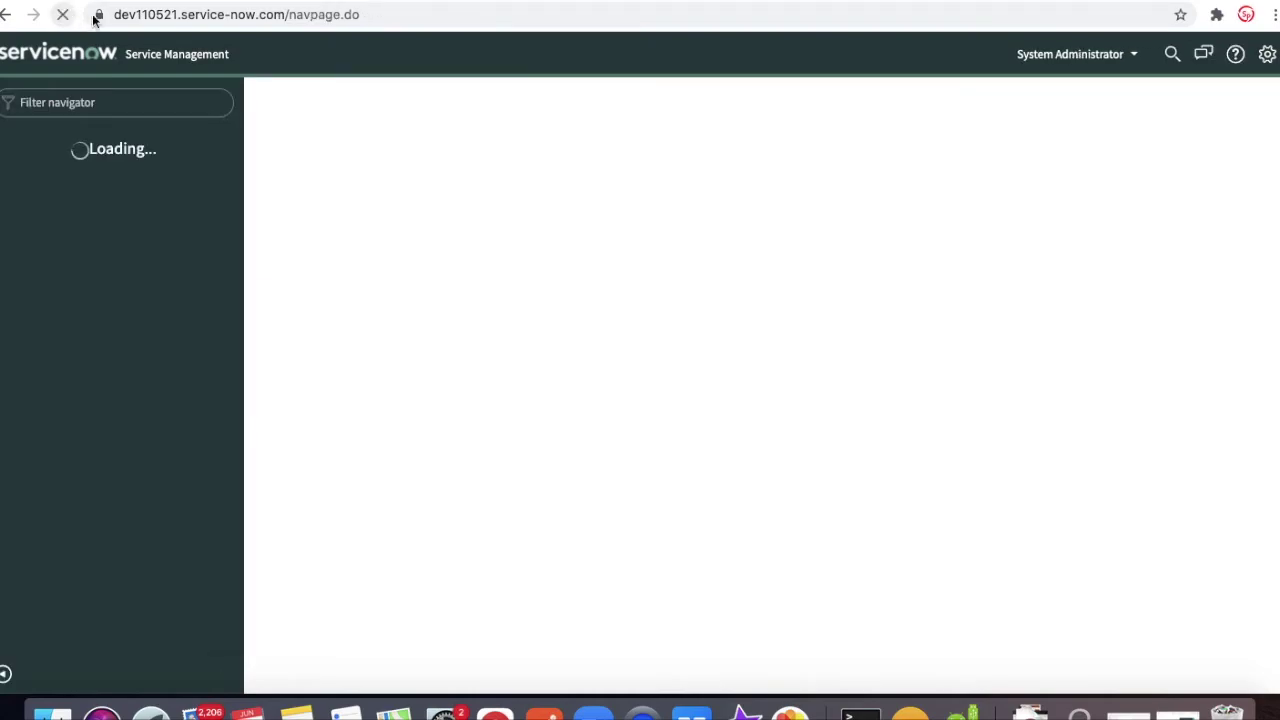
# Step: Find today's flow executions, open the Hospital FLOW run, and view its execution details in the operations view
pyautogui.click(180, 103)
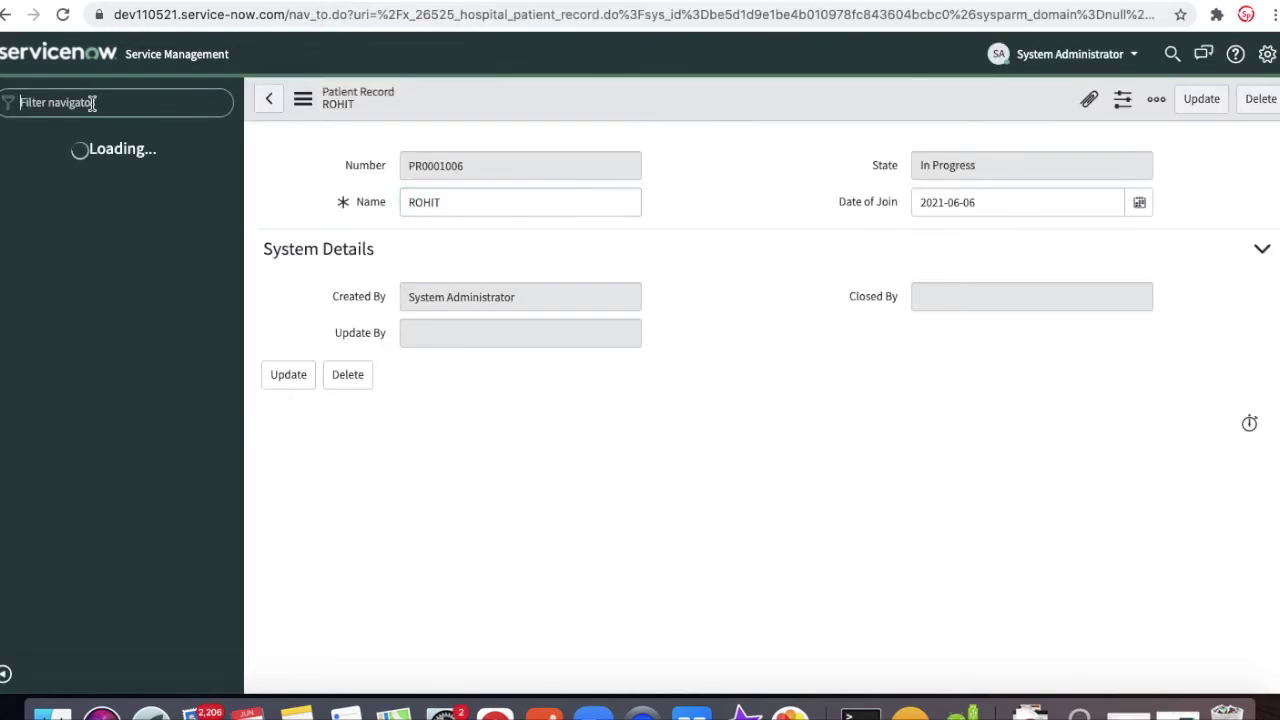
pyautogui.write('flow')
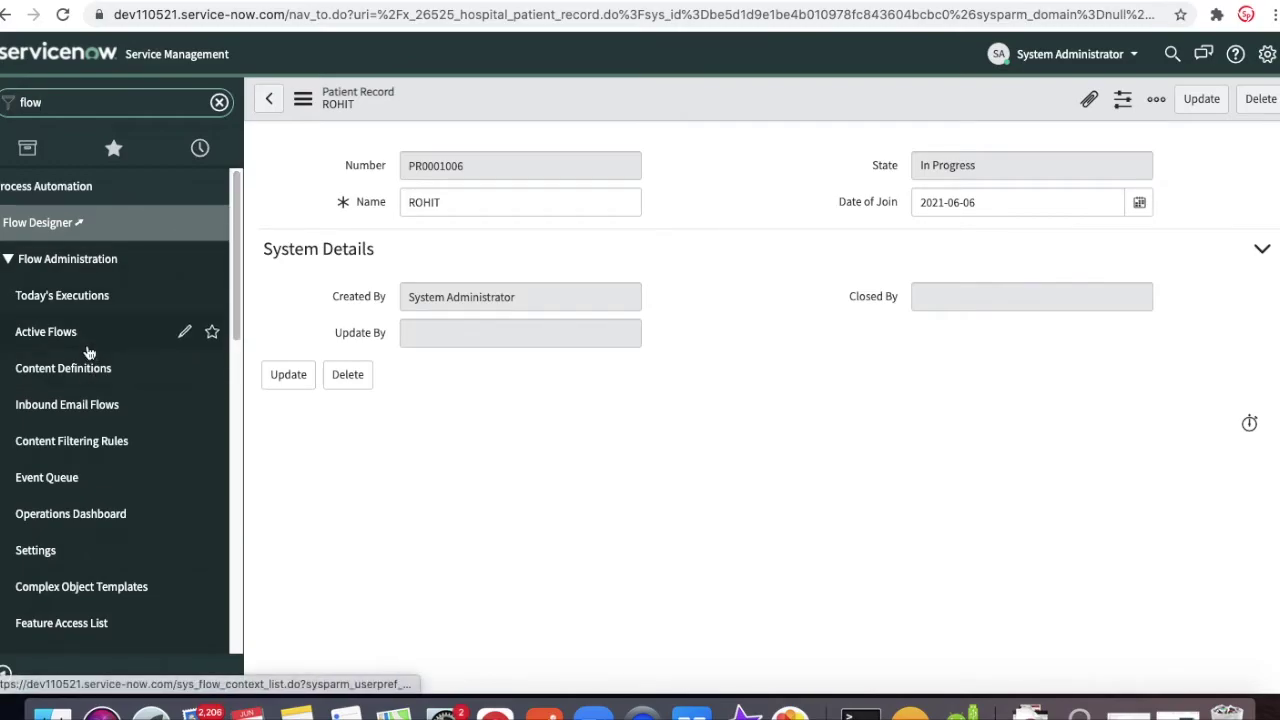
pyautogui.click(91, 296)
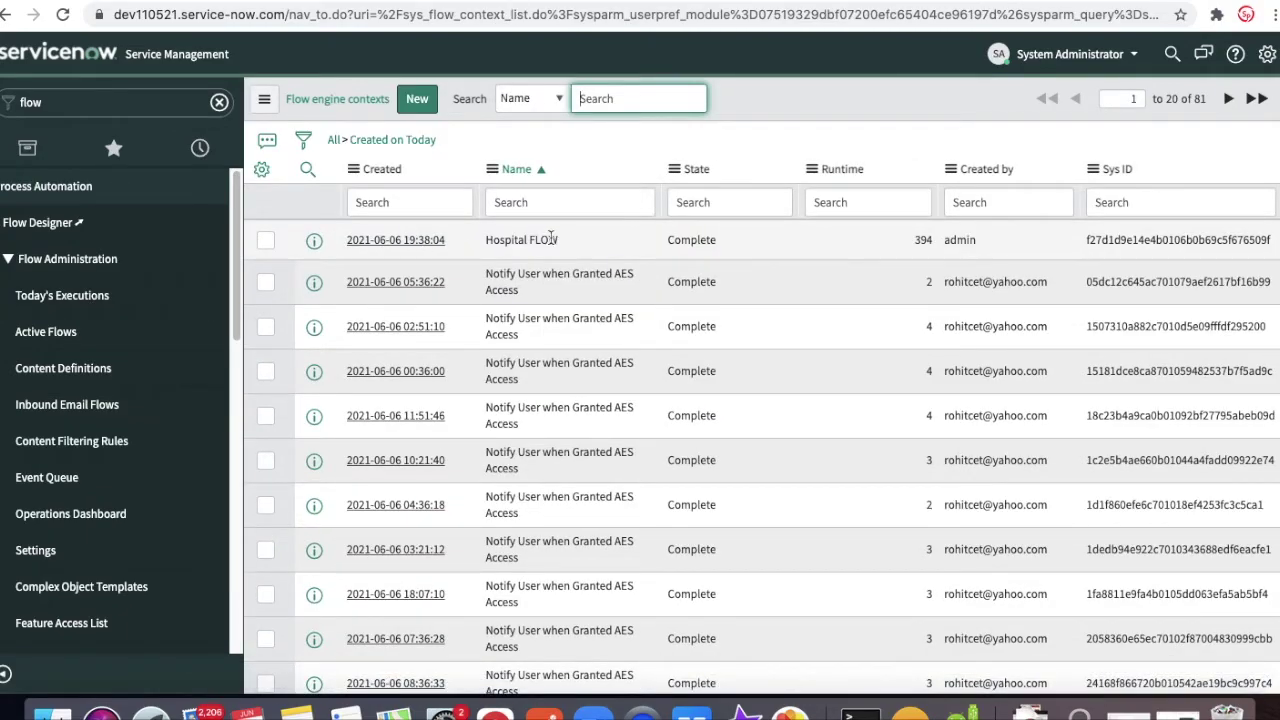
pyautogui.click(390, 250)
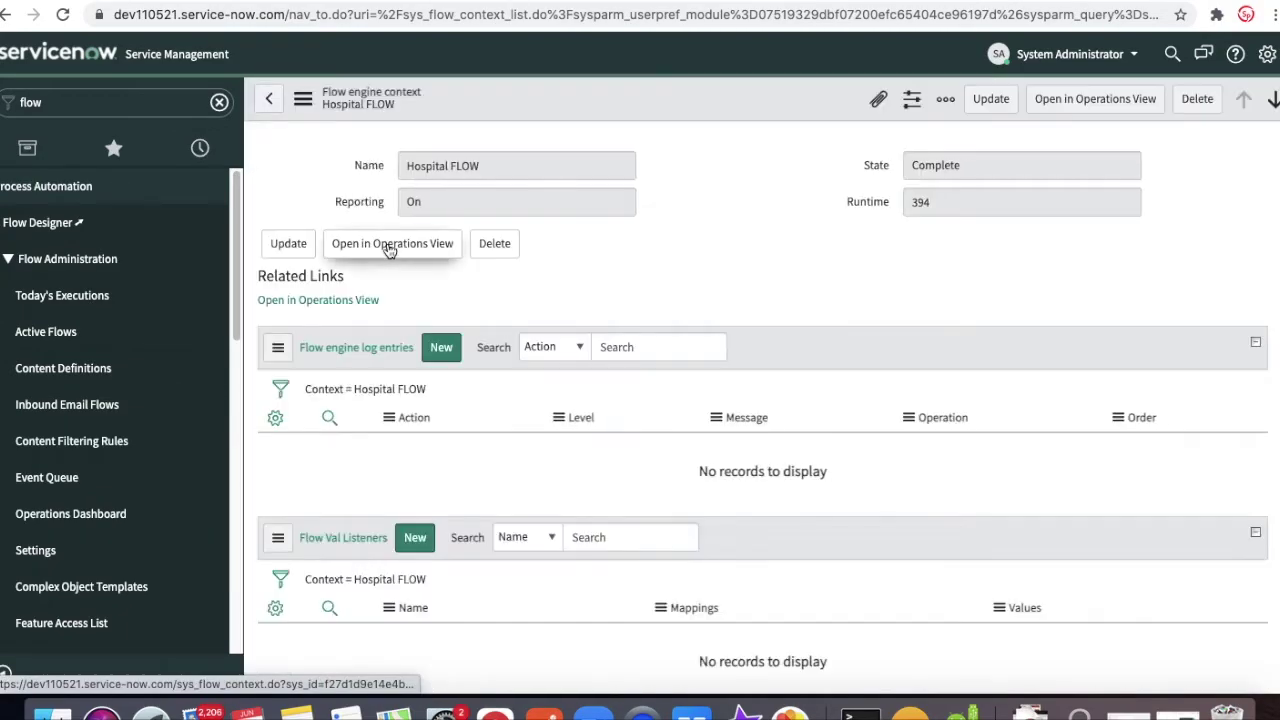
pyautogui.click(318, 301)
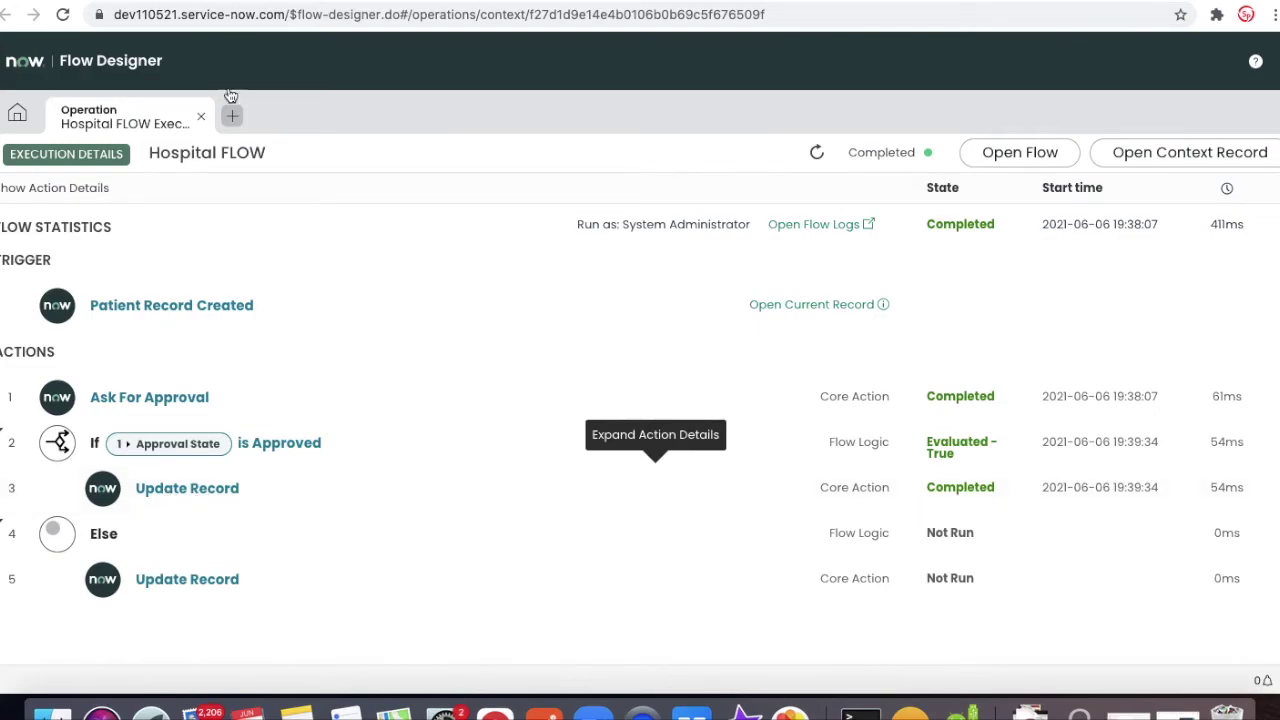
# Step: Filter the navigator for hos, list all Patient Records, and open the existing patient record to check its State
pyautogui.click(198, 3)
pyautogui.doubleClick(133, 107)
pyautogui.write('hos')
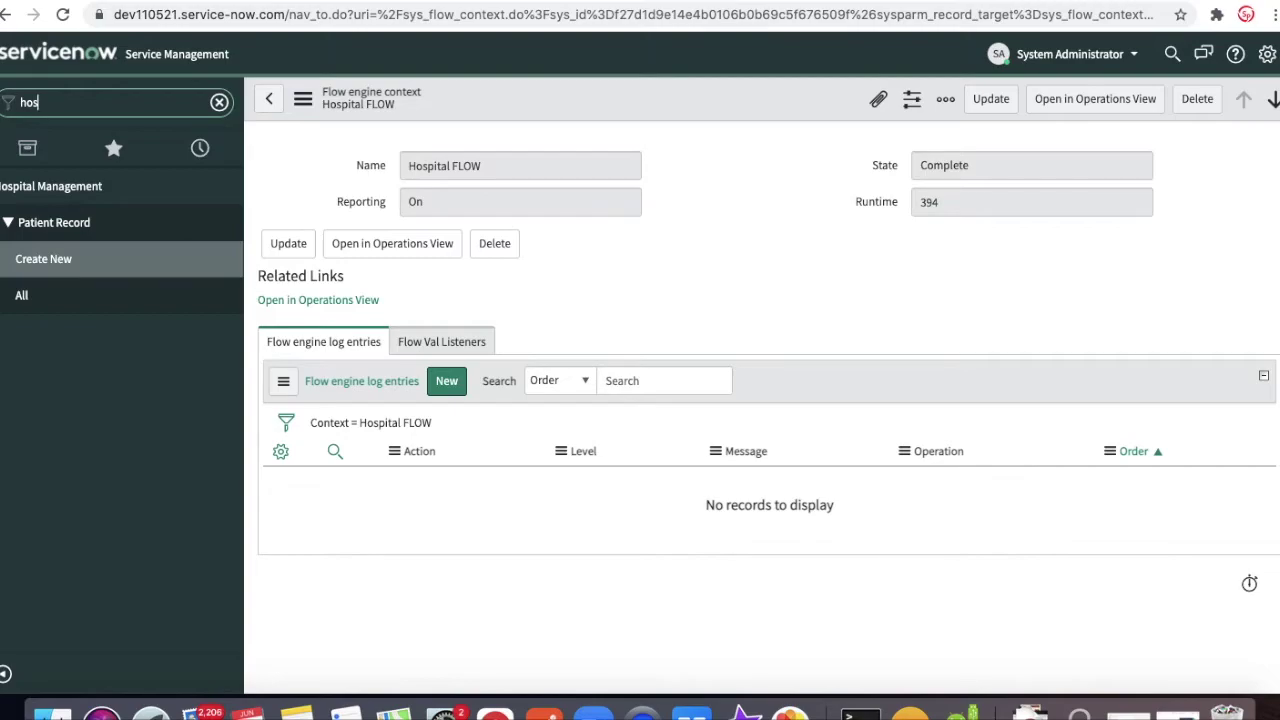
pyautogui.click(86, 304)
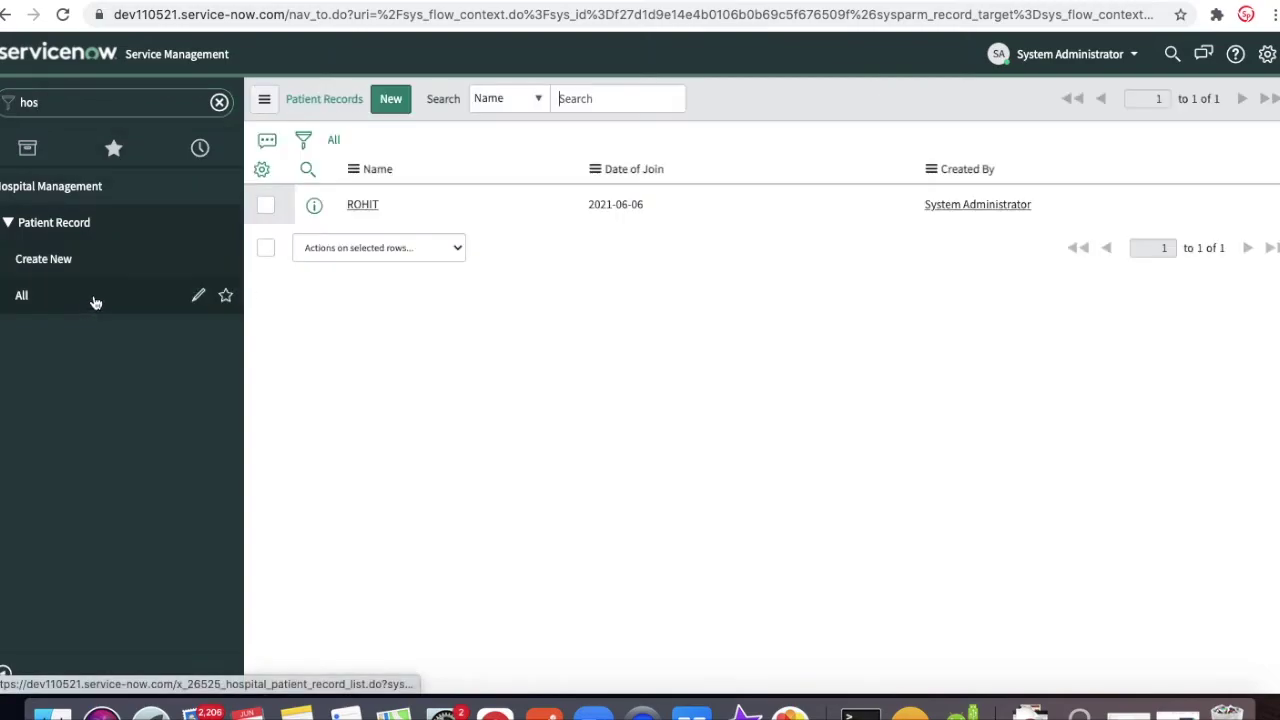
pyautogui.click(352, 242)
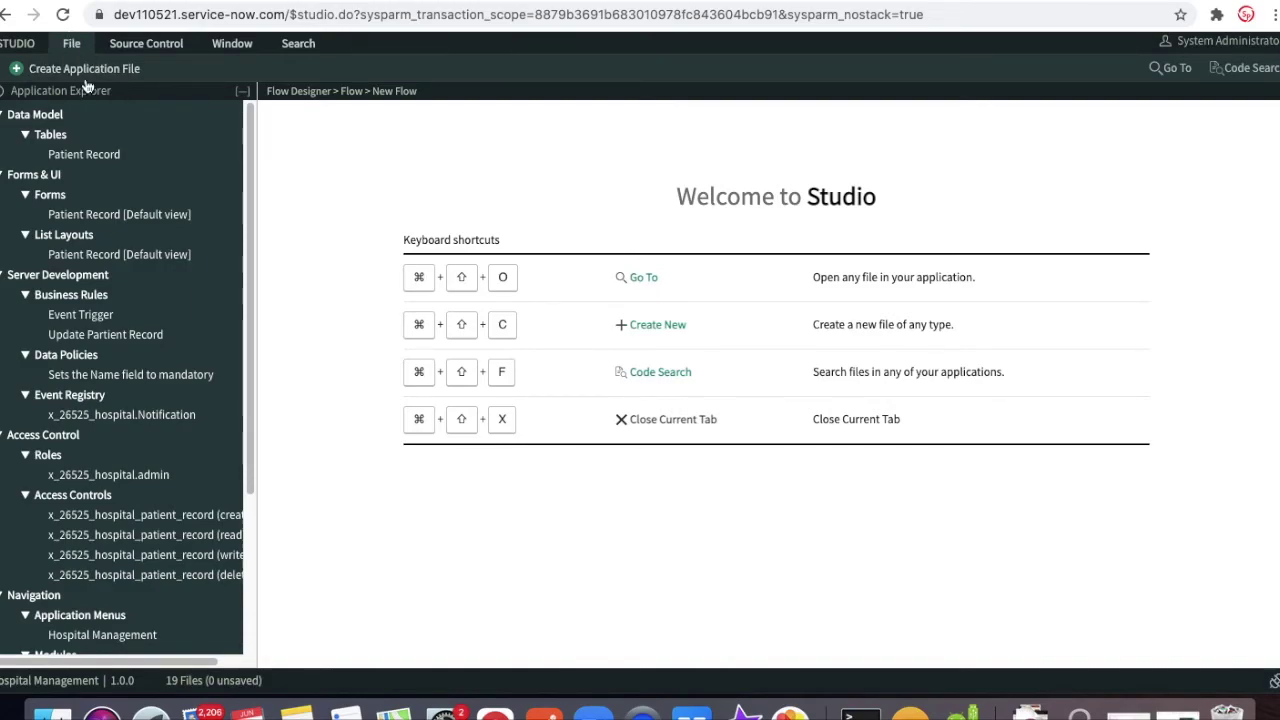
# Step: Open the Patient Record default view form in Studio and add a new form section titled Patient Details
pyautogui.click(76, 218)
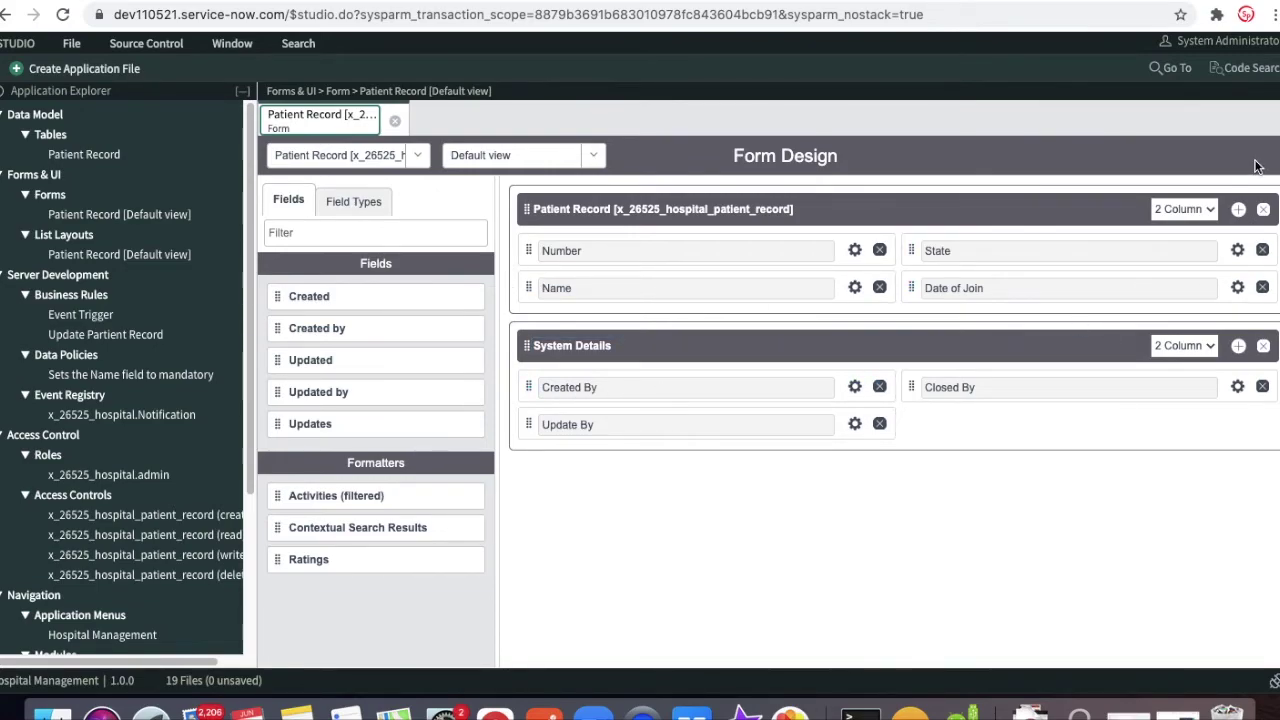
pyautogui.click(353, 201)
pyautogui.scroll(-5, 478, 594)
pyautogui.click(288, 199)
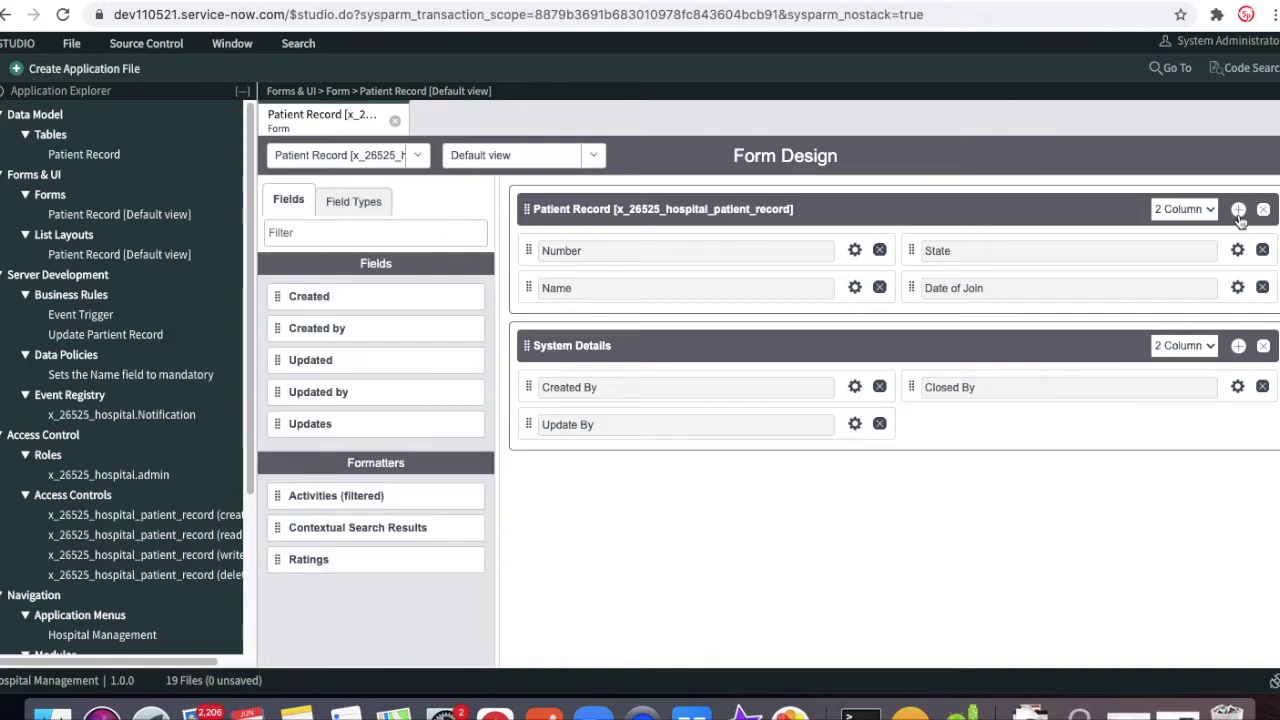
pyautogui.click(1238, 209)
pyautogui.moveTo(570, 346); pyautogui.dragTo(615, 484)
pyautogui.write('Patient Details')
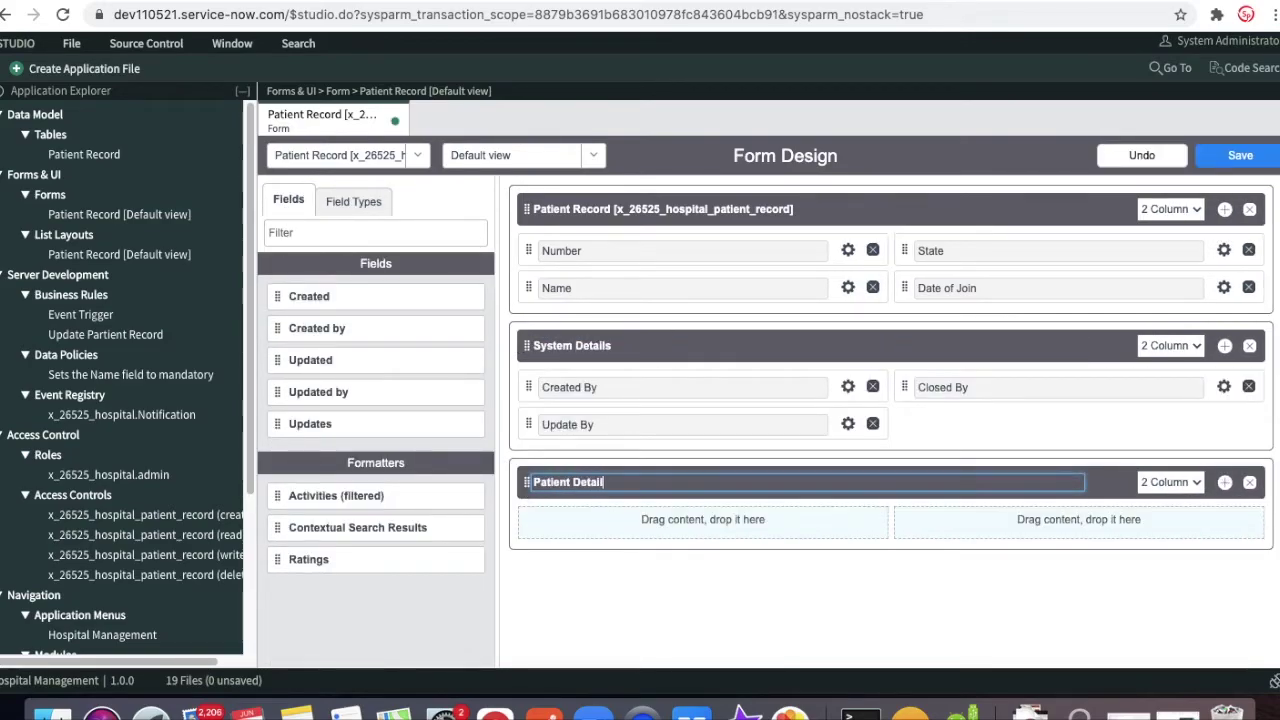
# Step: Find the String field type and add a new String field to the Patient Details section
pyautogui.click(353, 201)
pyautogui.click(330, 232)
pyautogui.write('strin')
pyautogui.moveTo(340, 306); pyautogui.dragTo(620, 519)
# Step: Label the new String field Patient Details, name it patient_details, and save the form design
pyautogui.write('Patient Details')
pyautogui.press('Tab')
pyautogui.hotkey('shift', 'Tab')
pyautogui.hotkey('ctrl', 'c')
pyautogui.press('Tab')
pyautogui.hotkey('ctrl', 'v')
pyautogui.click(750, 273)
pyautogui.press('BackSpace')
pyautogui.press('BackSpace')
pyautogui.write('_d')
pyautogui.hotkey('ctrl', 's')
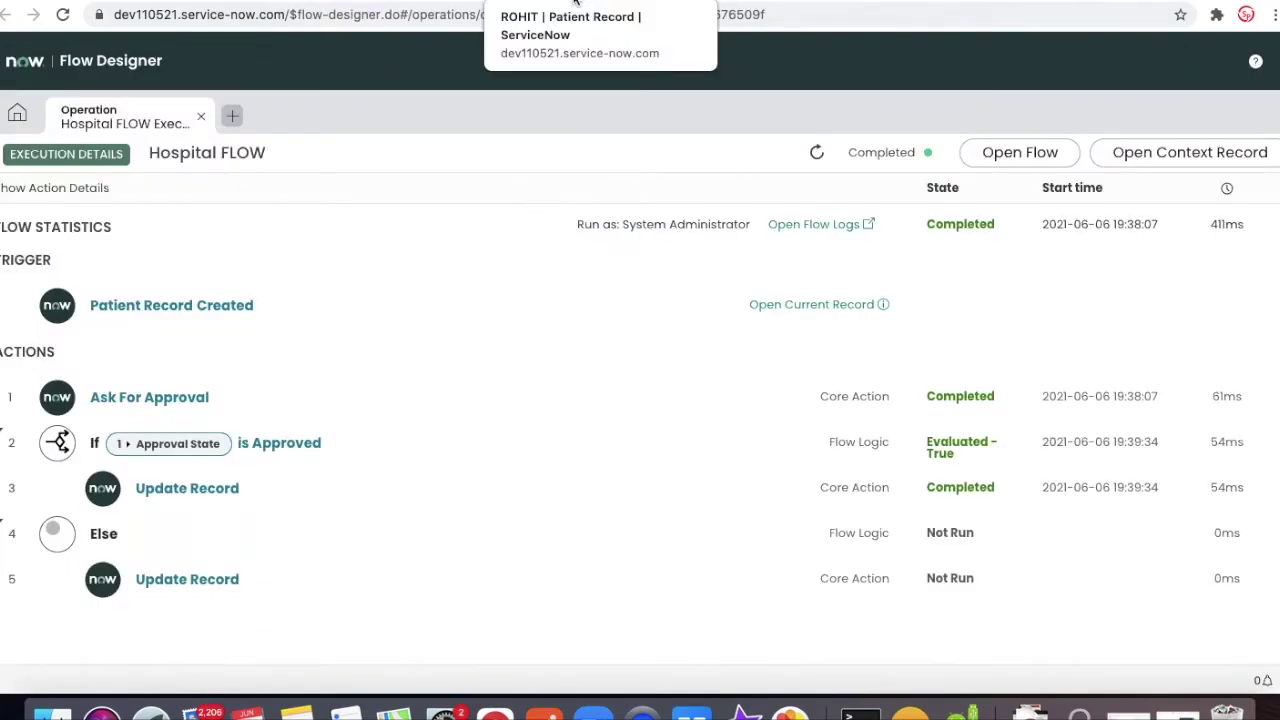
# Step: Set the Patient Details field's maximum length to 1,000 and update its dictionary entry
pyautogui.click(460, 323)
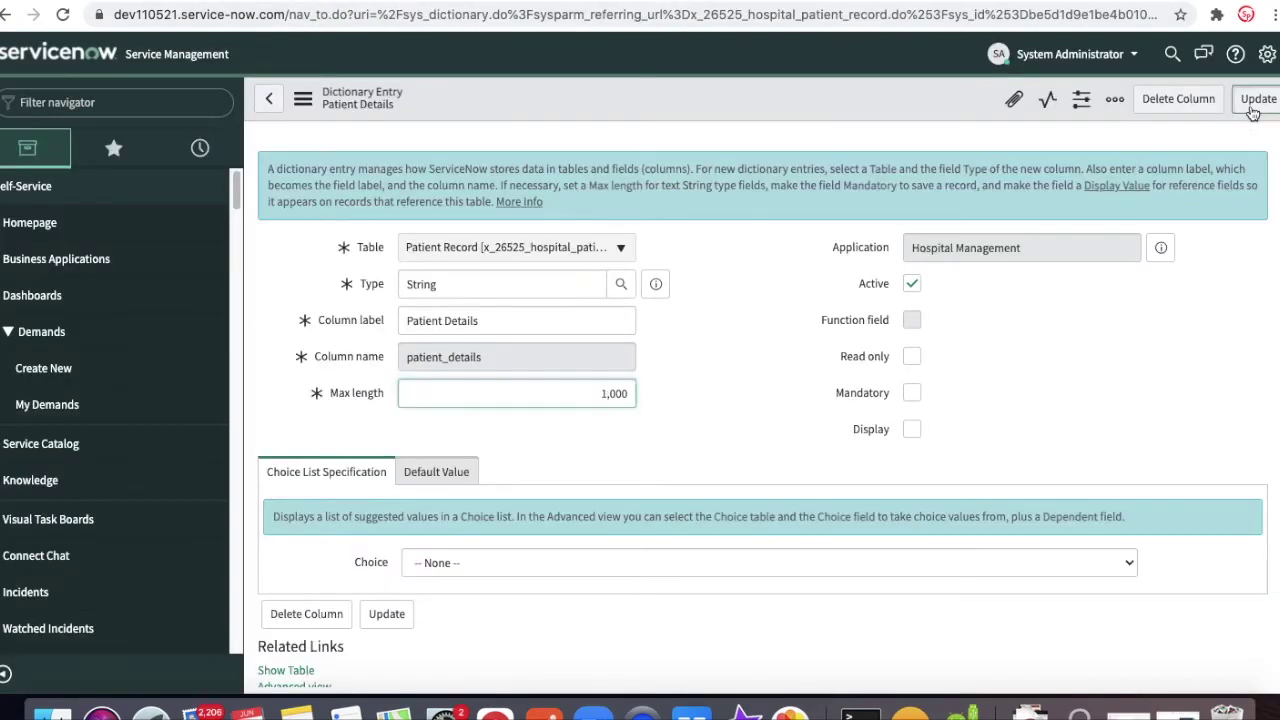
pyautogui.click(1258, 98)
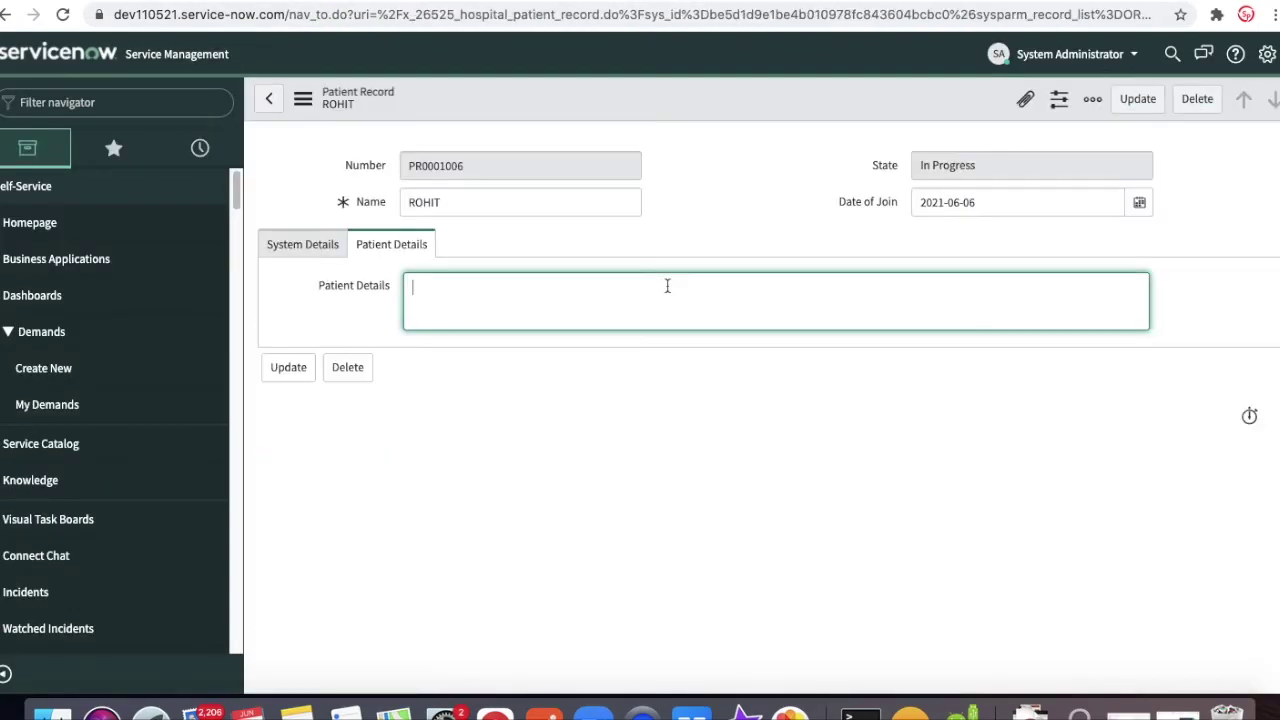
# Step: Open a blank patient record form from the hos navigator results and check its System Details and Patient Details sections
pyautogui.click(138, 104)
pyautogui.write('host')
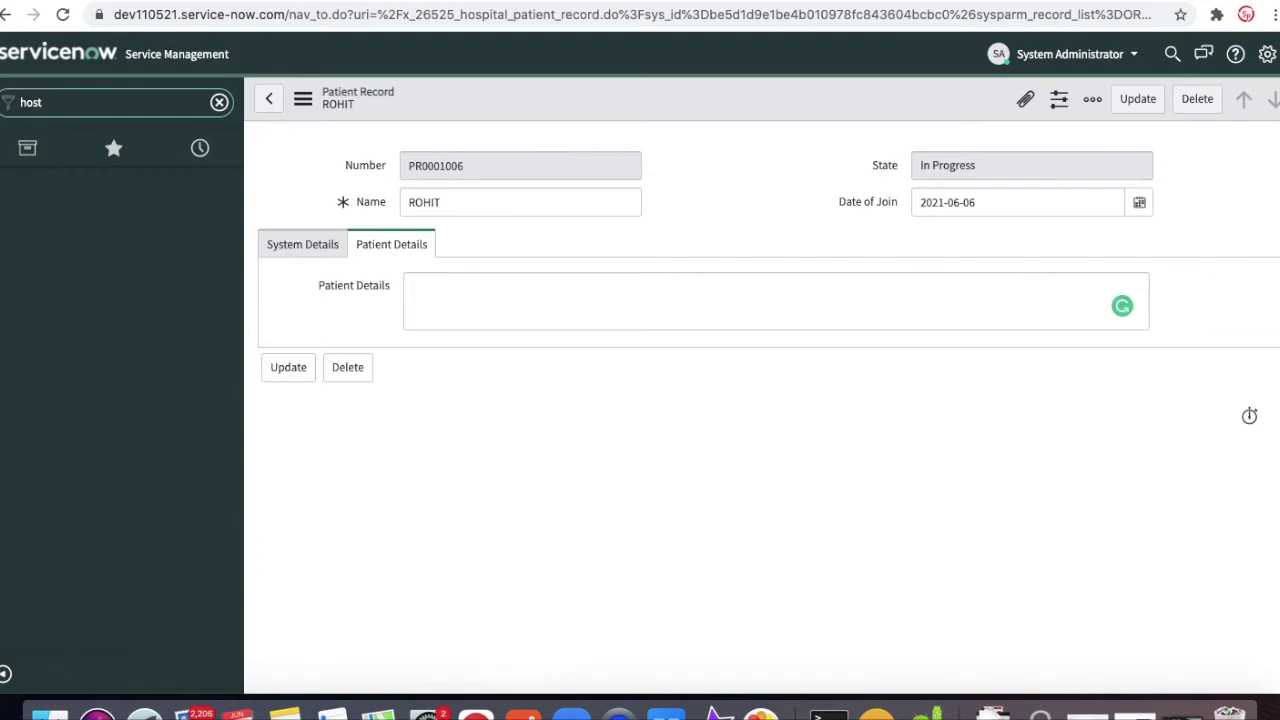
pyautogui.press('BackSpace')
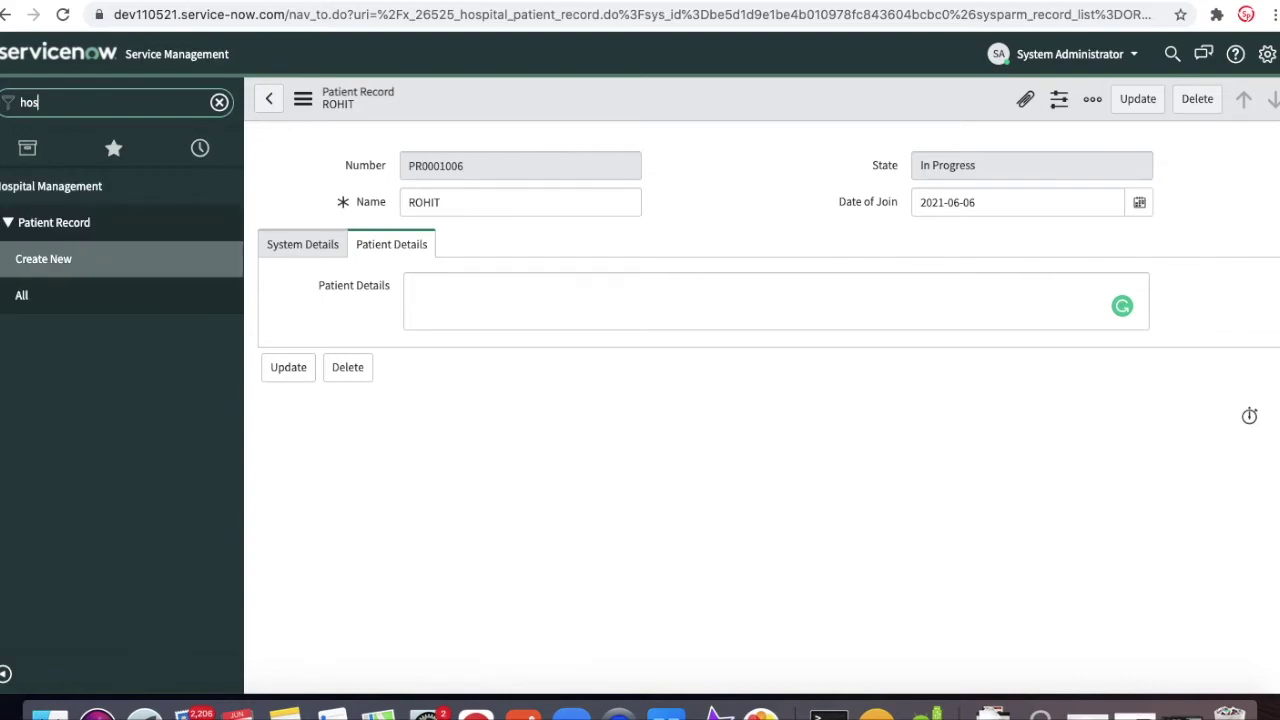
pyautogui.click(72, 265)
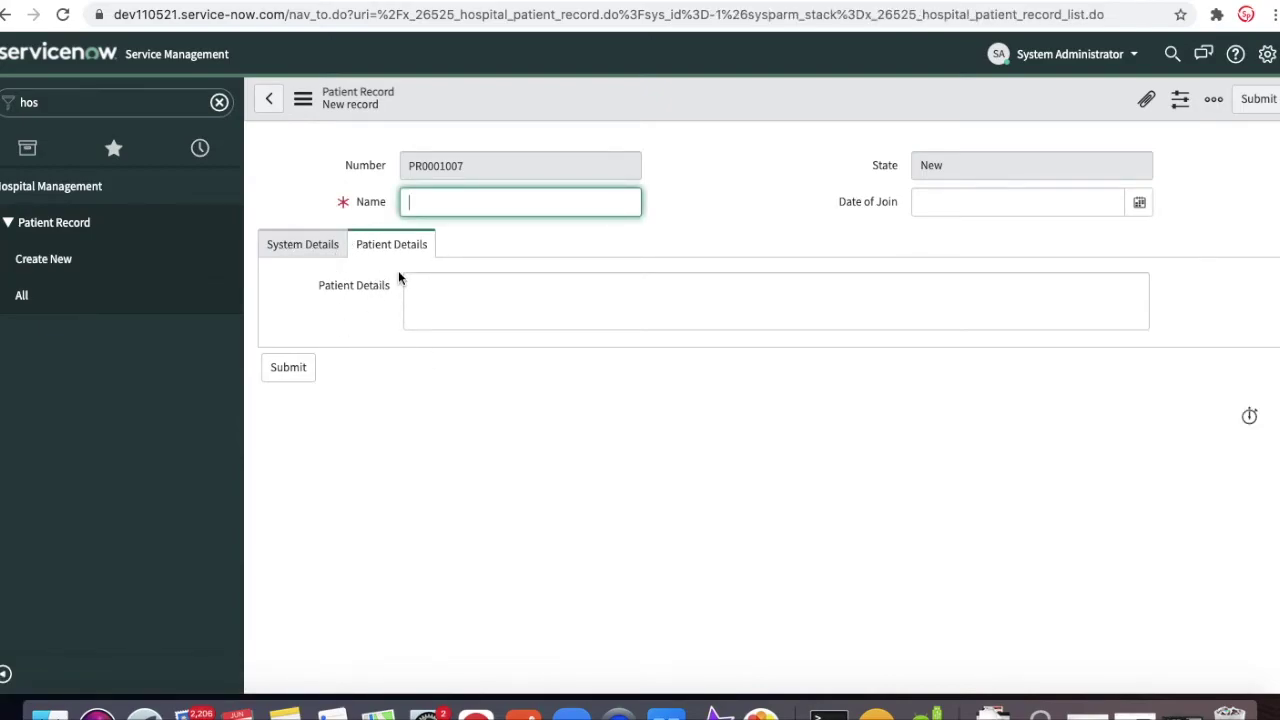
pyautogui.click(312, 248)
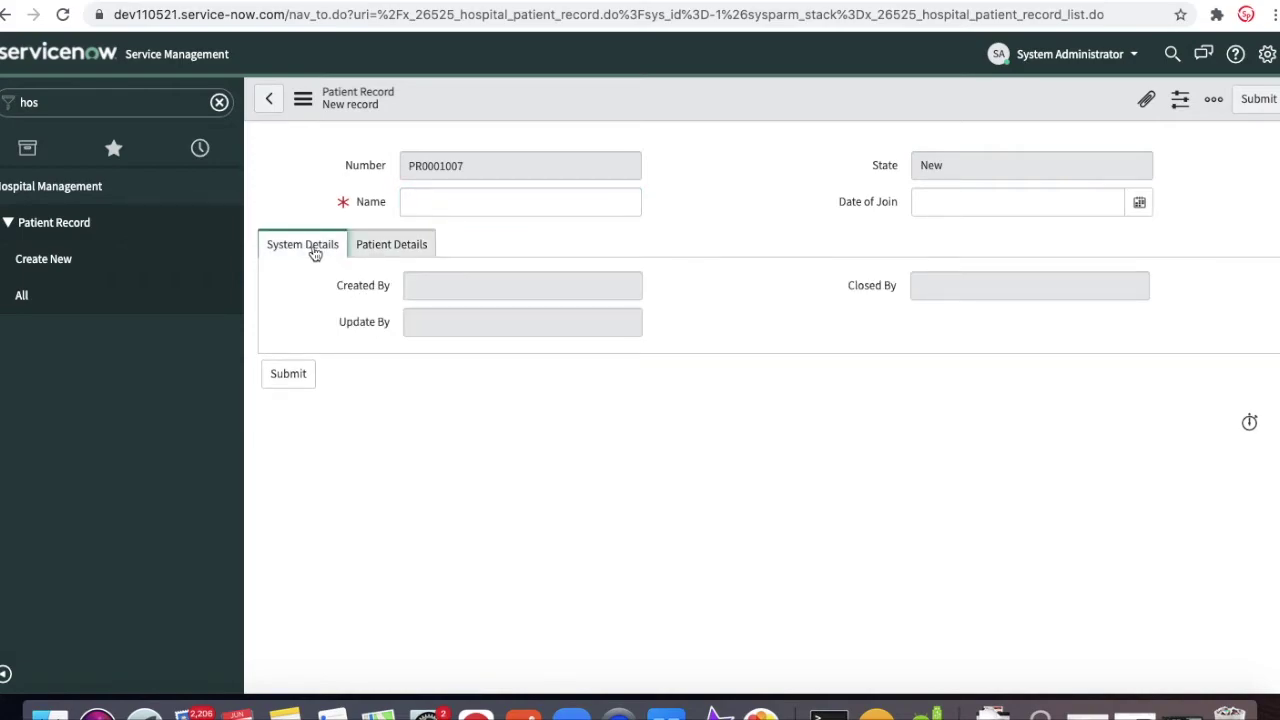
pyautogui.click(391, 248)
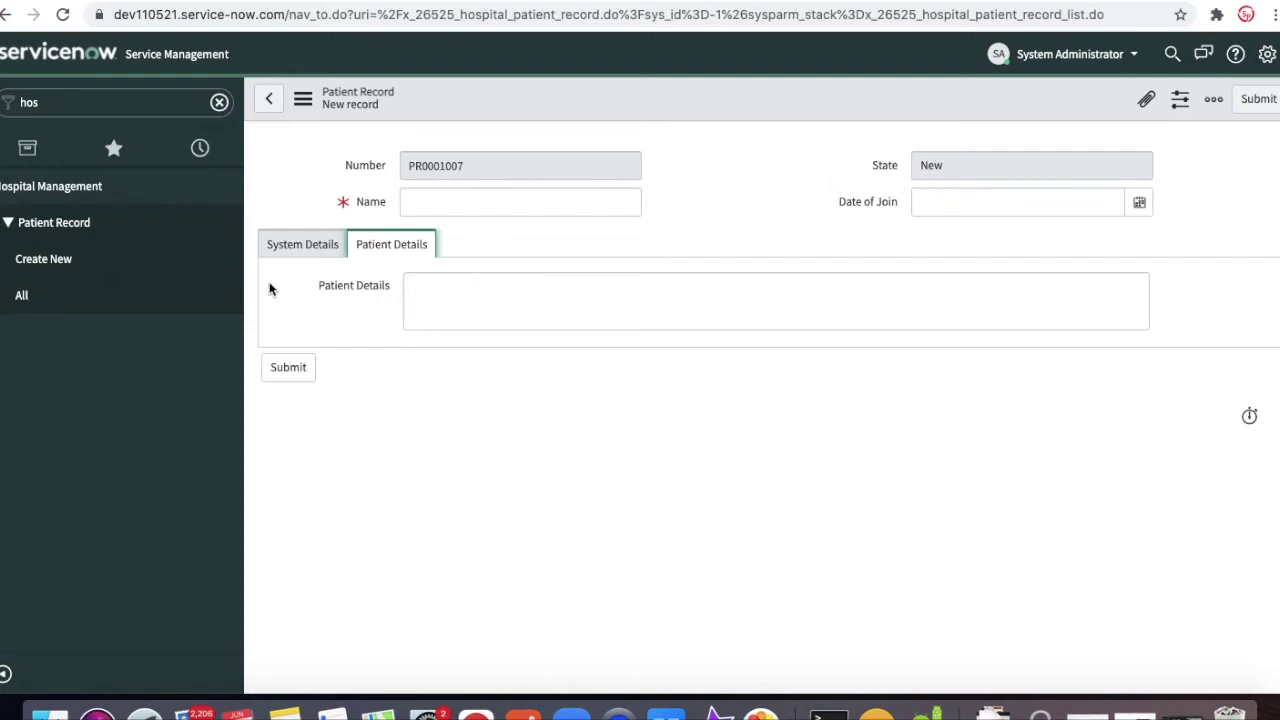
# Step: Open the existing patient record from the full list and check its State and Patient Details section
pyautogui.click(72, 304)
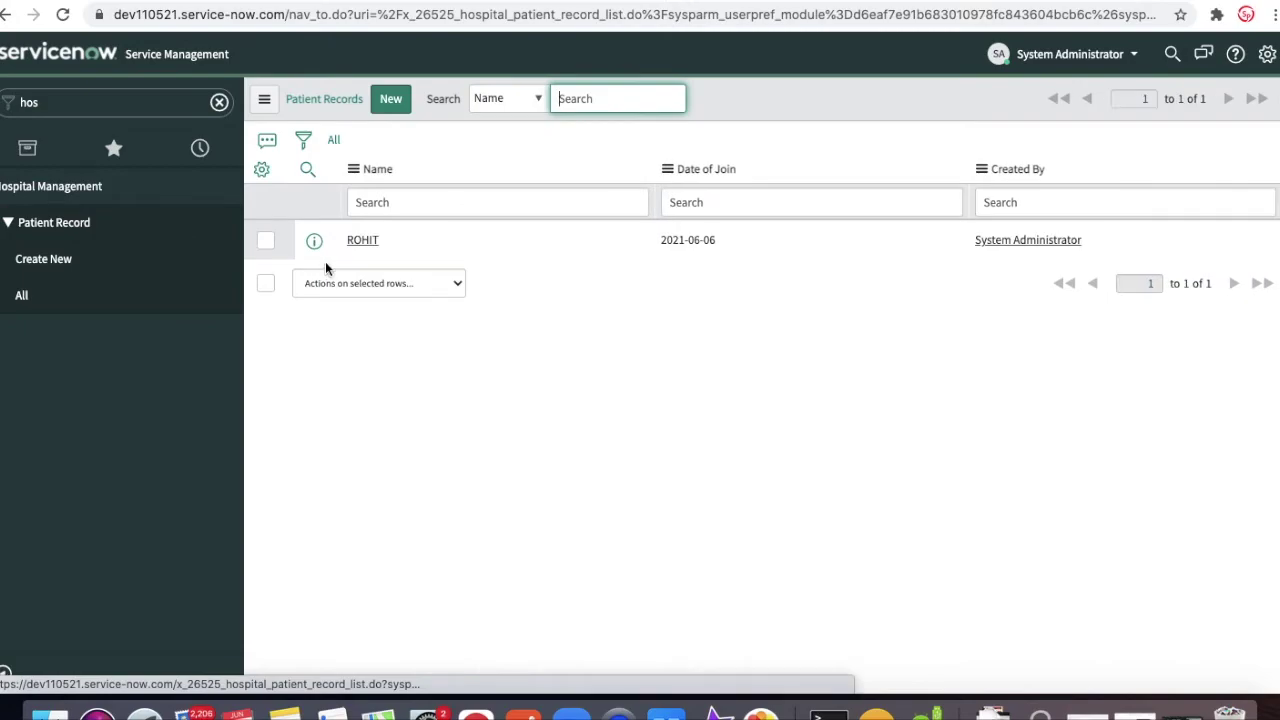
pyautogui.click(358, 245)
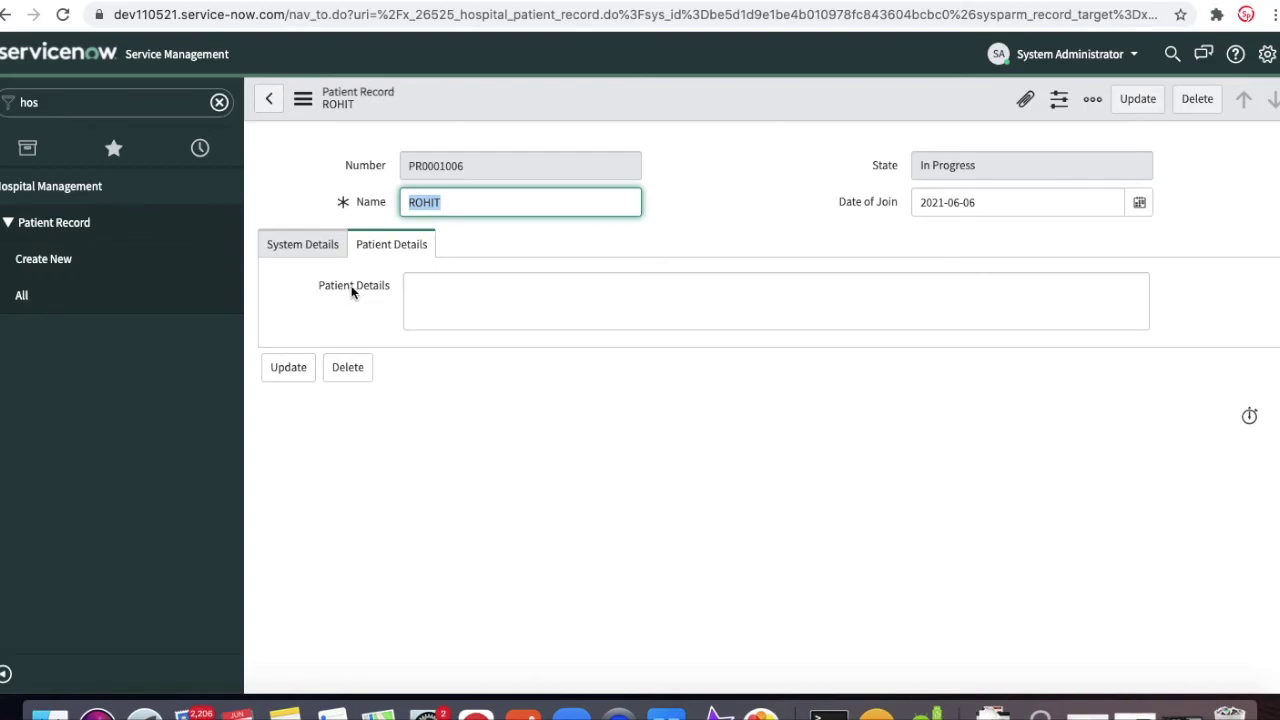
pyautogui.click(74, 108)
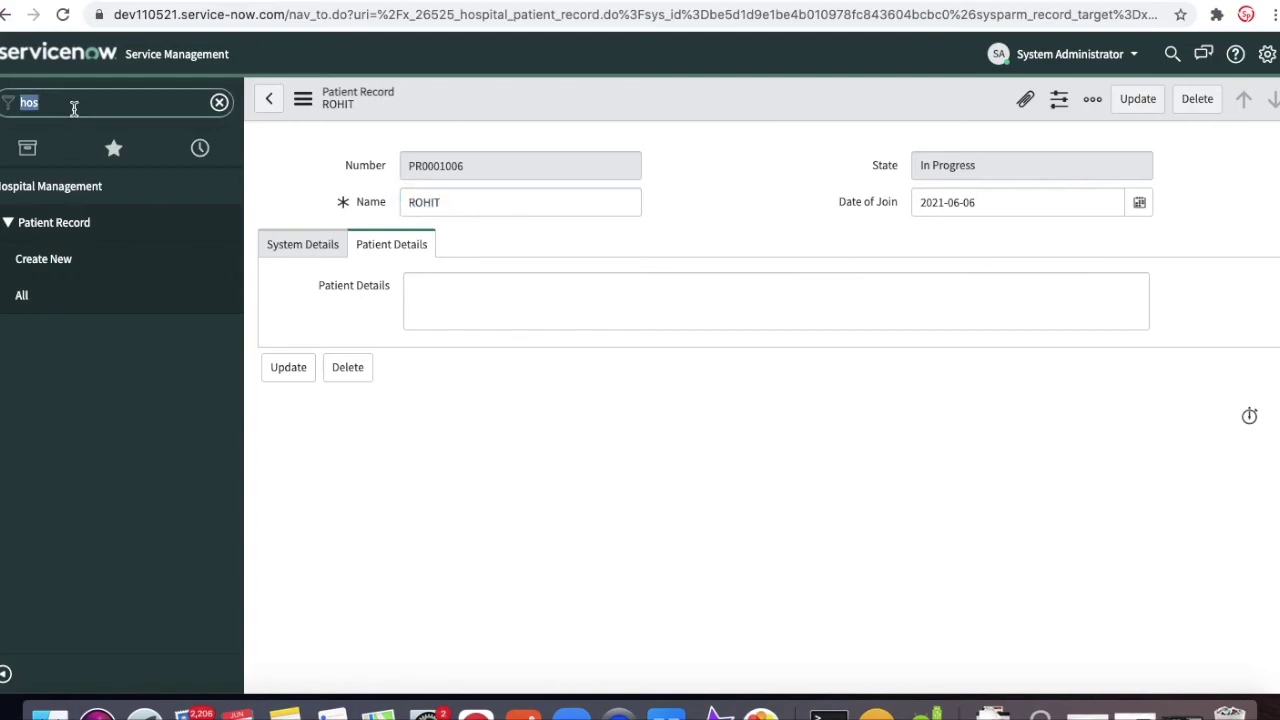
pyautogui.write('ui')
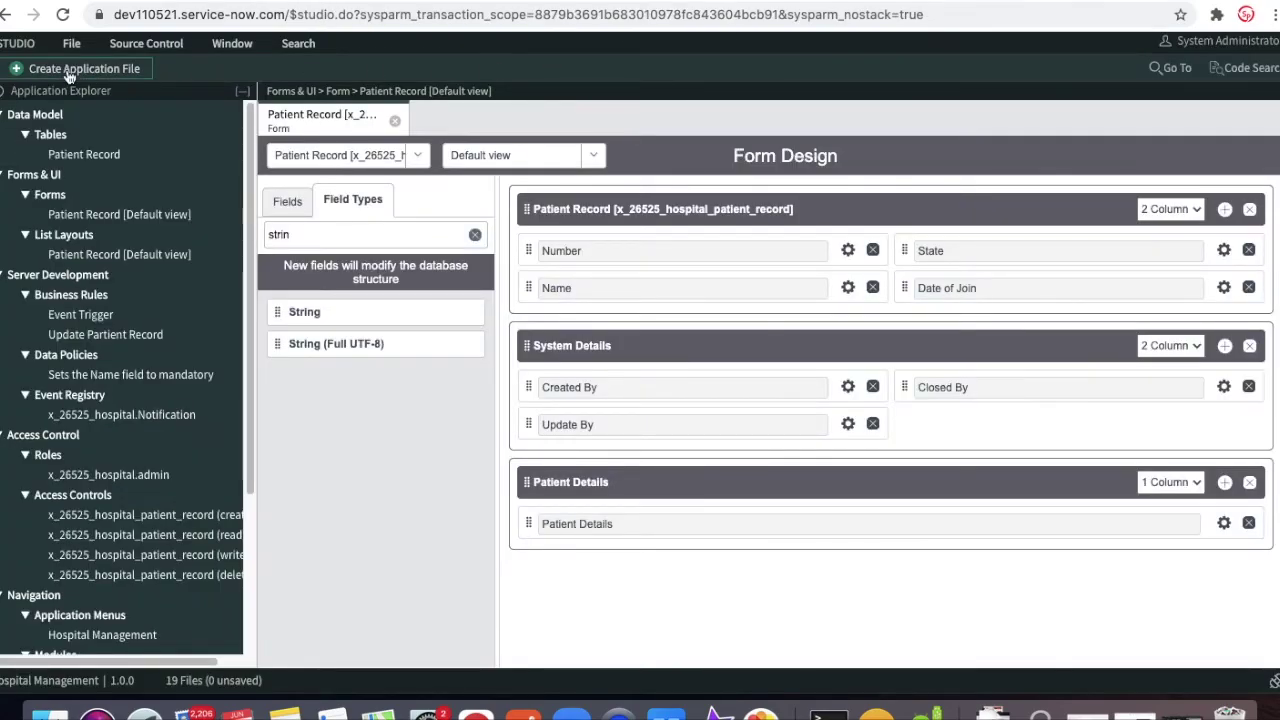
# Step: Create a new UI Policy application file in Studio, filtering the file types for ui p
pyautogui.click(70, 70)
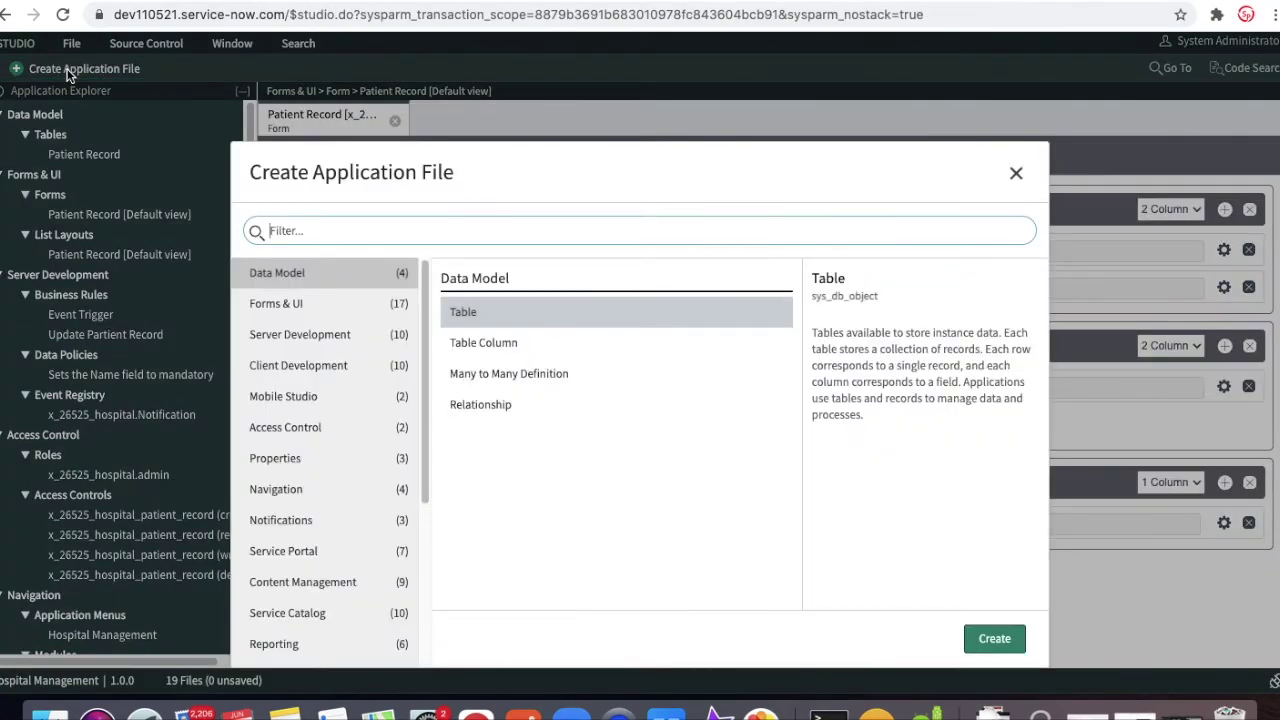
pyautogui.write('ui')
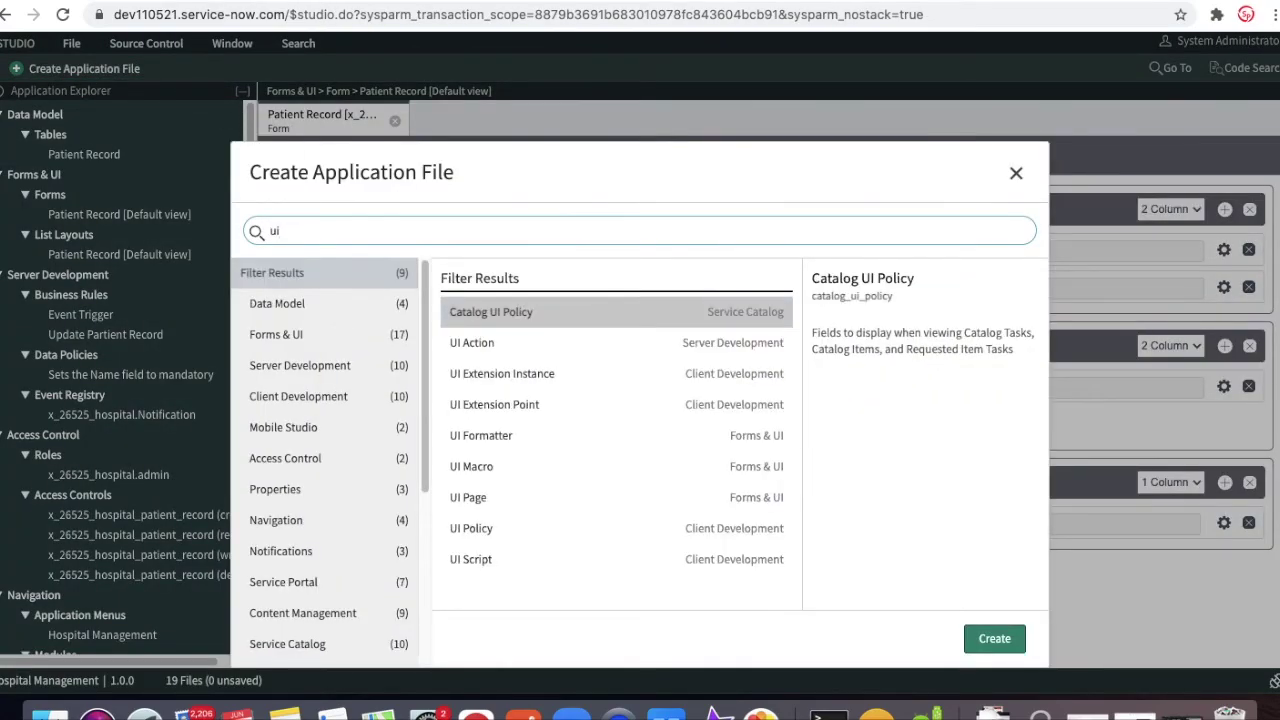
pyautogui.write(' p')
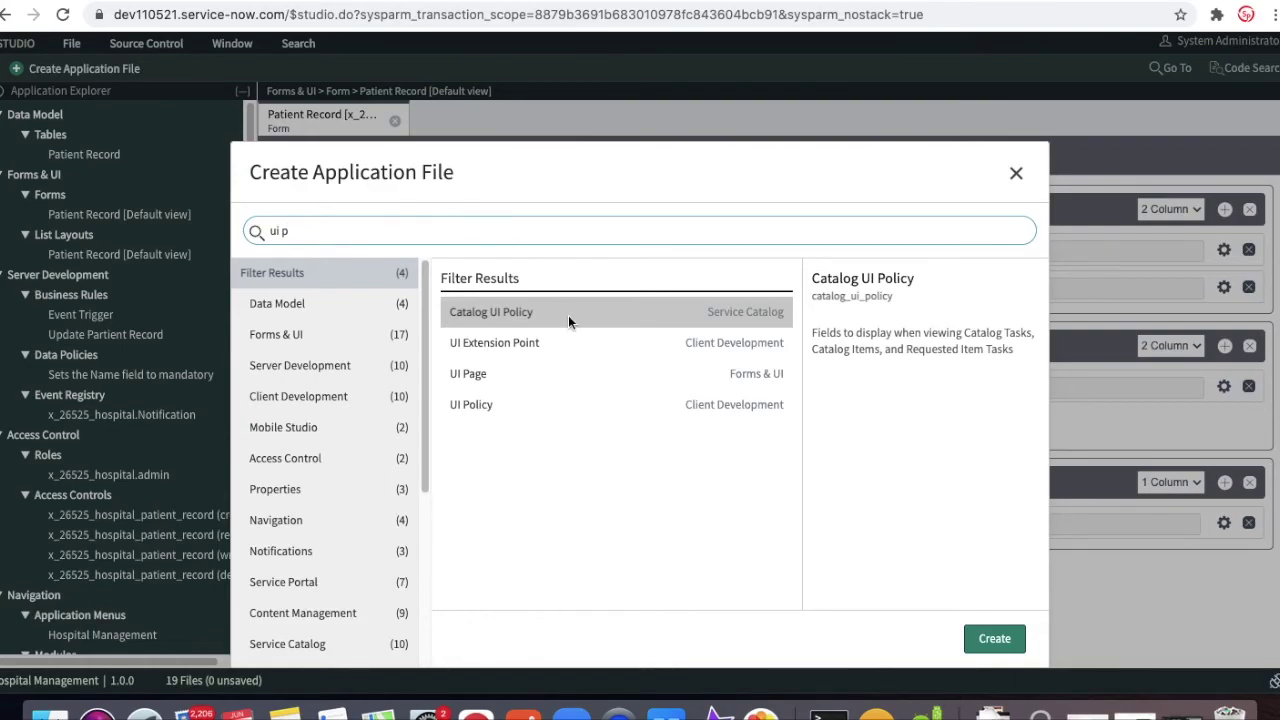
pyautogui.click(496, 402)
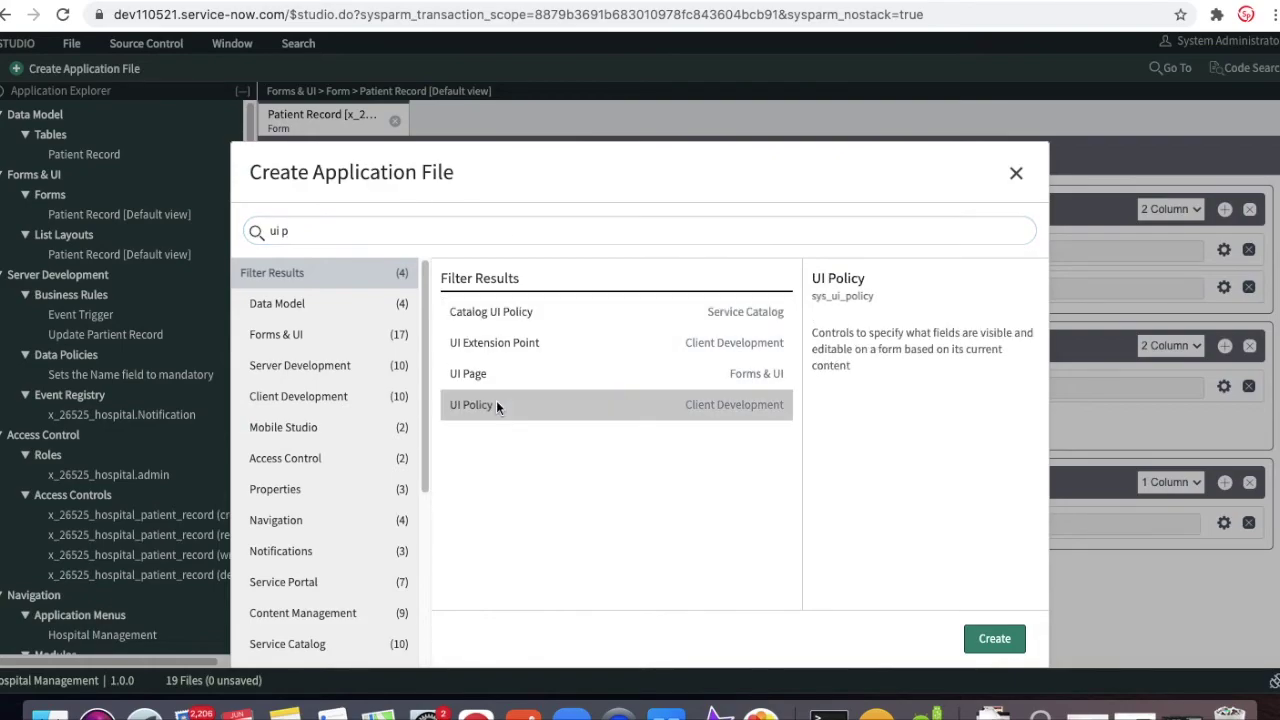
pyautogui.click(1010, 636)
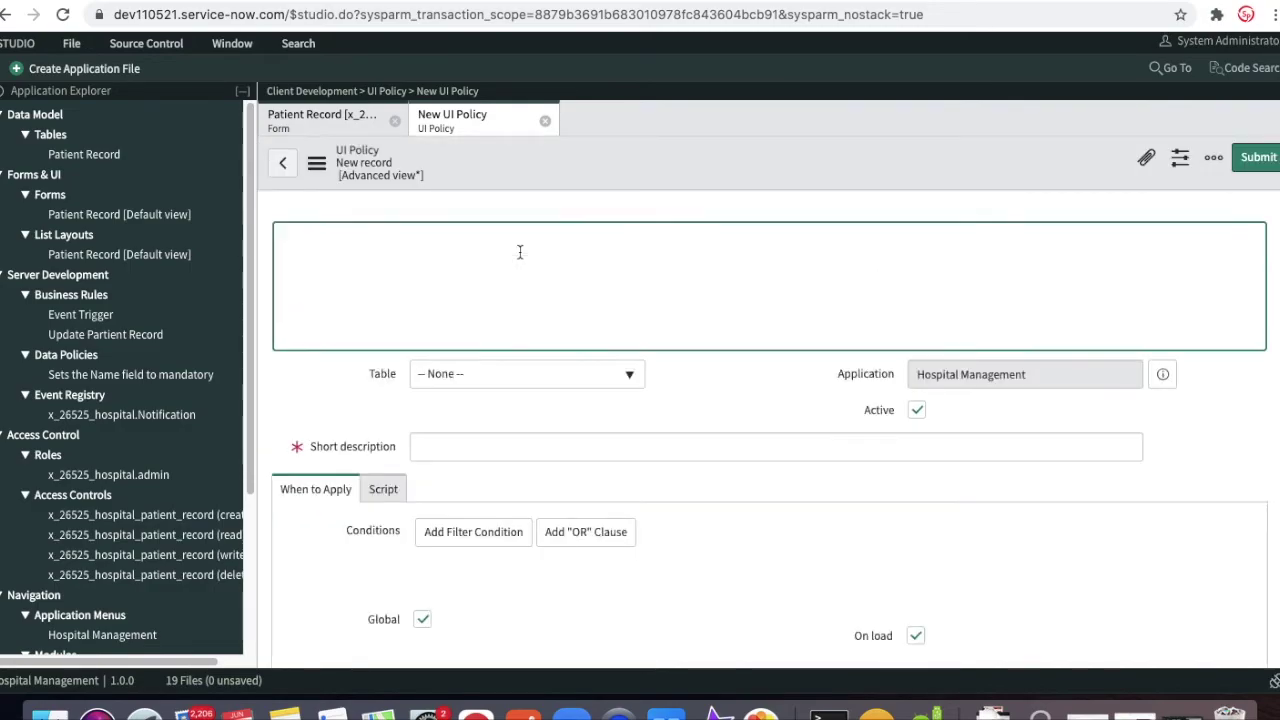
# Step: Set the UI policy's table to Patient Record and its short description to Make Readonly
pyautogui.click(520, 381)
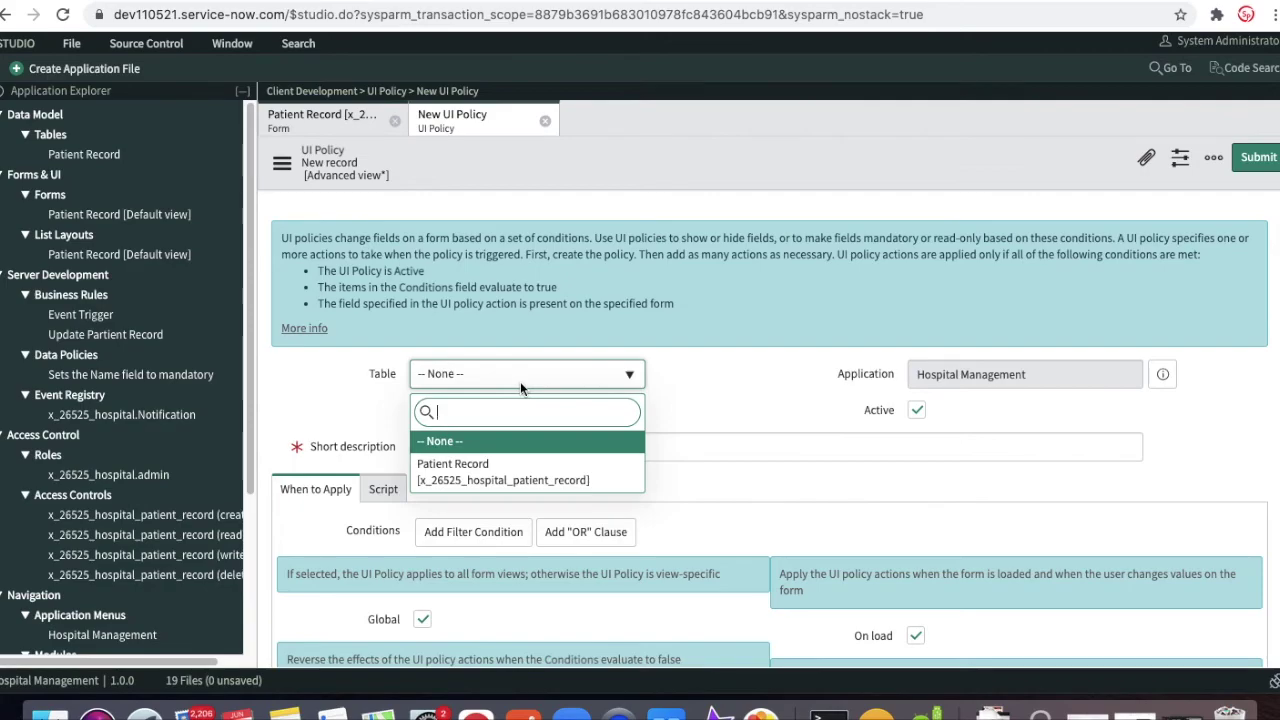
pyautogui.click(501, 472)
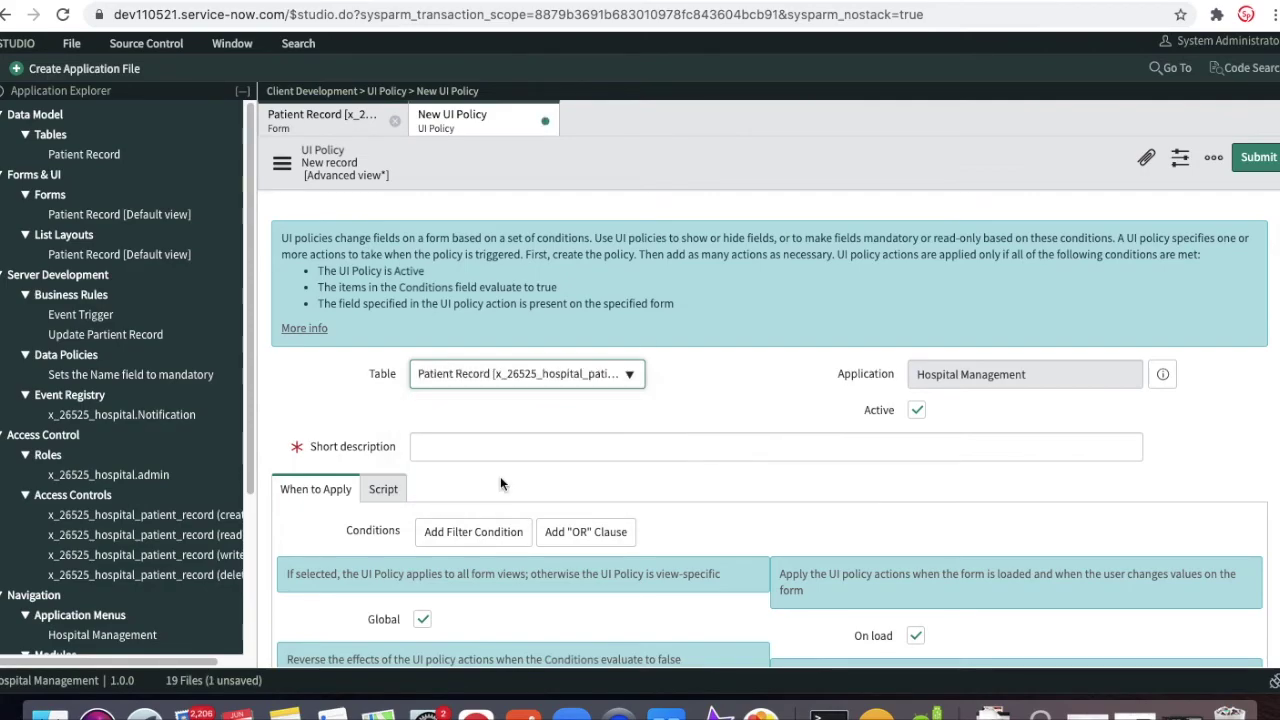
pyautogui.click(515, 449)
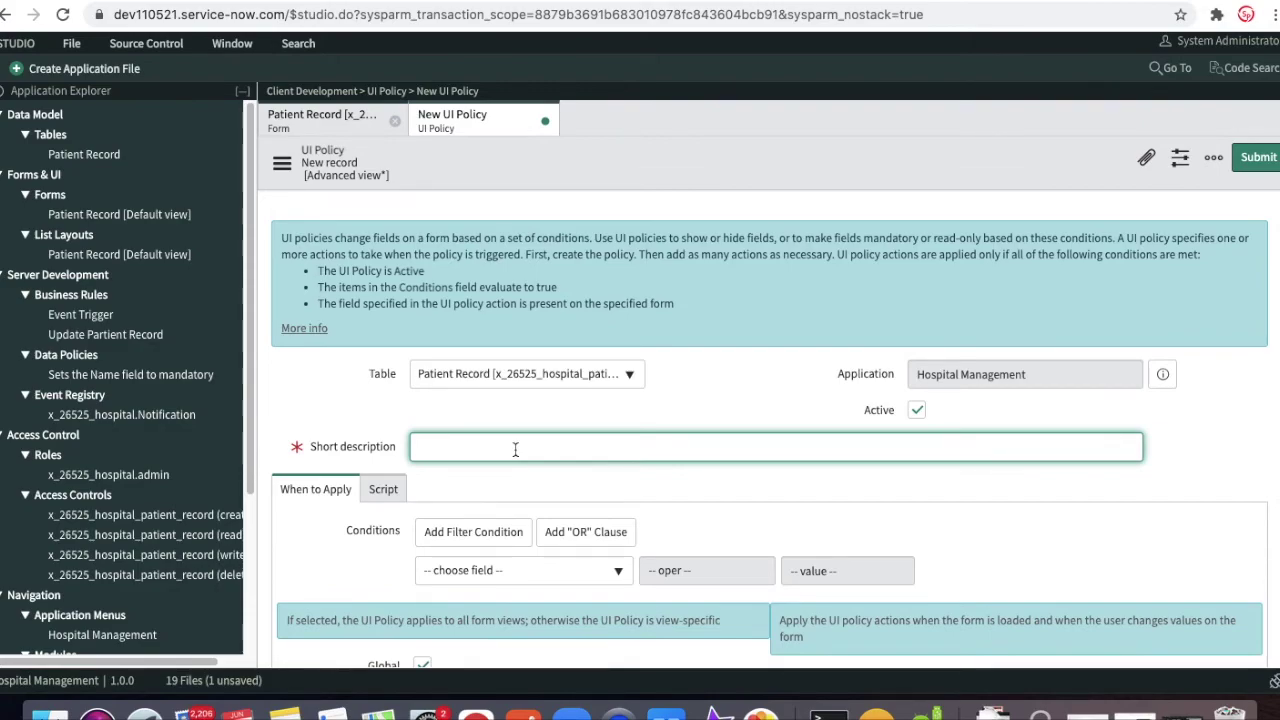
pyautogui.write('Make Readonly')
# Step: Add the condition State is In Progress to the Make Readonly UI policy and submit it
pyautogui.scroll(-3, 1255, 395)
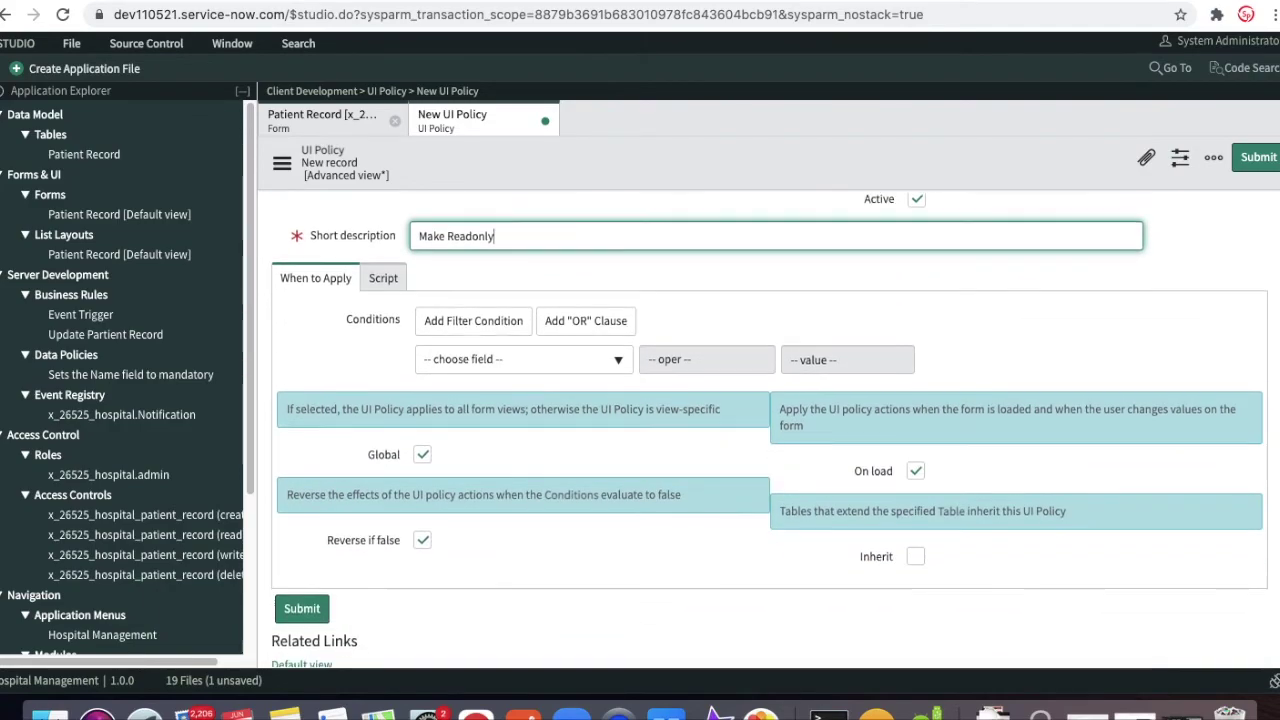
pyautogui.click(528, 368)
pyautogui.write('state')
pyautogui.press('Return')
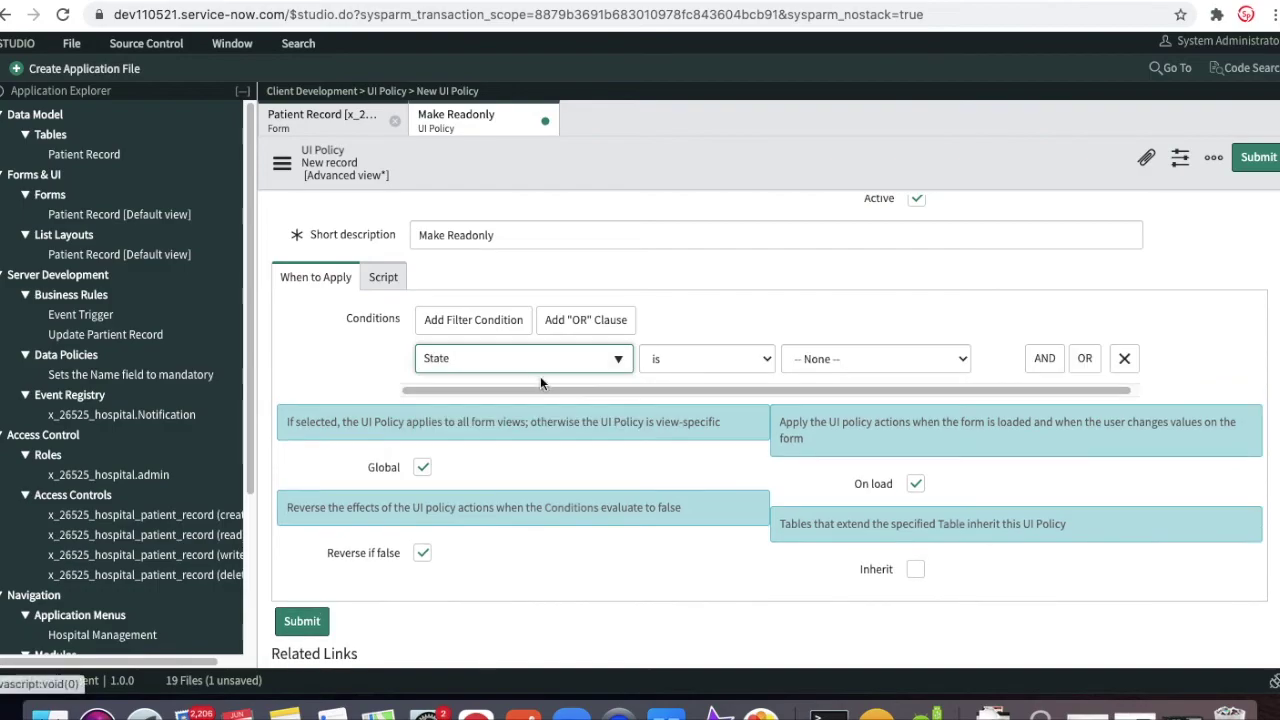
pyautogui.click(851, 357)
pyautogui.click(826, 392)
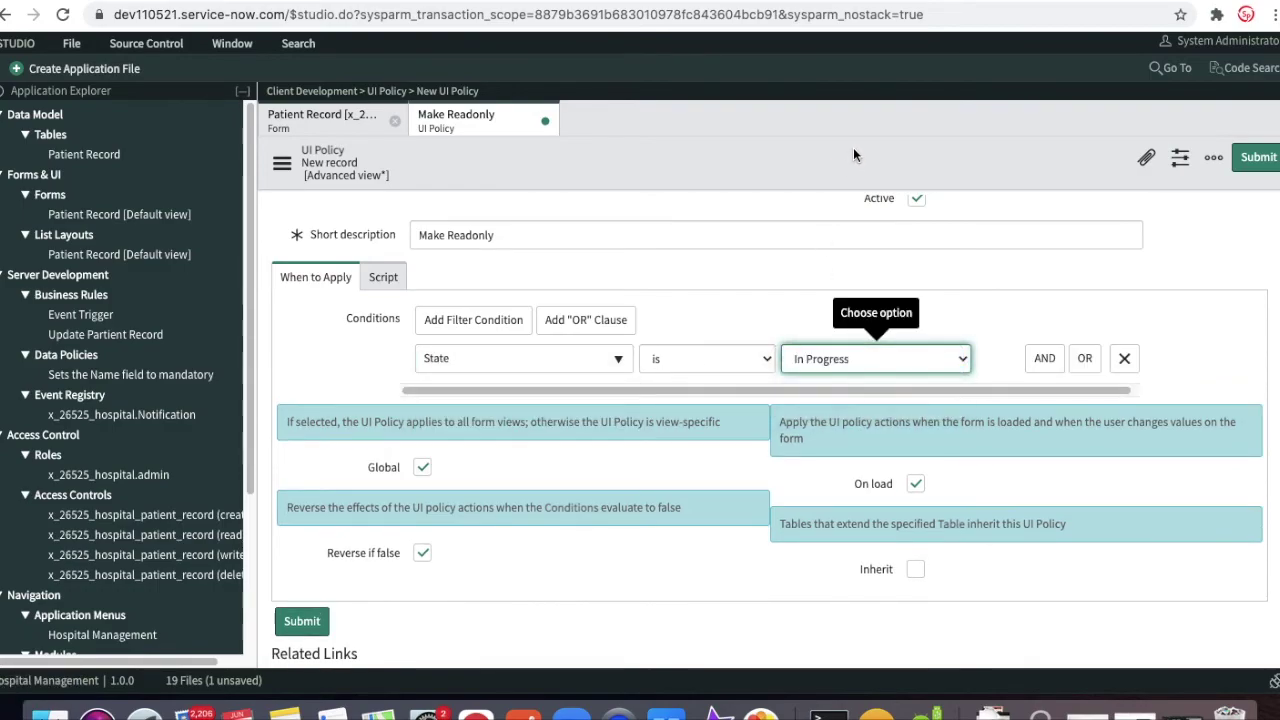
pyautogui.rightClick(858, 124)
pyautogui.click(1238, 157)
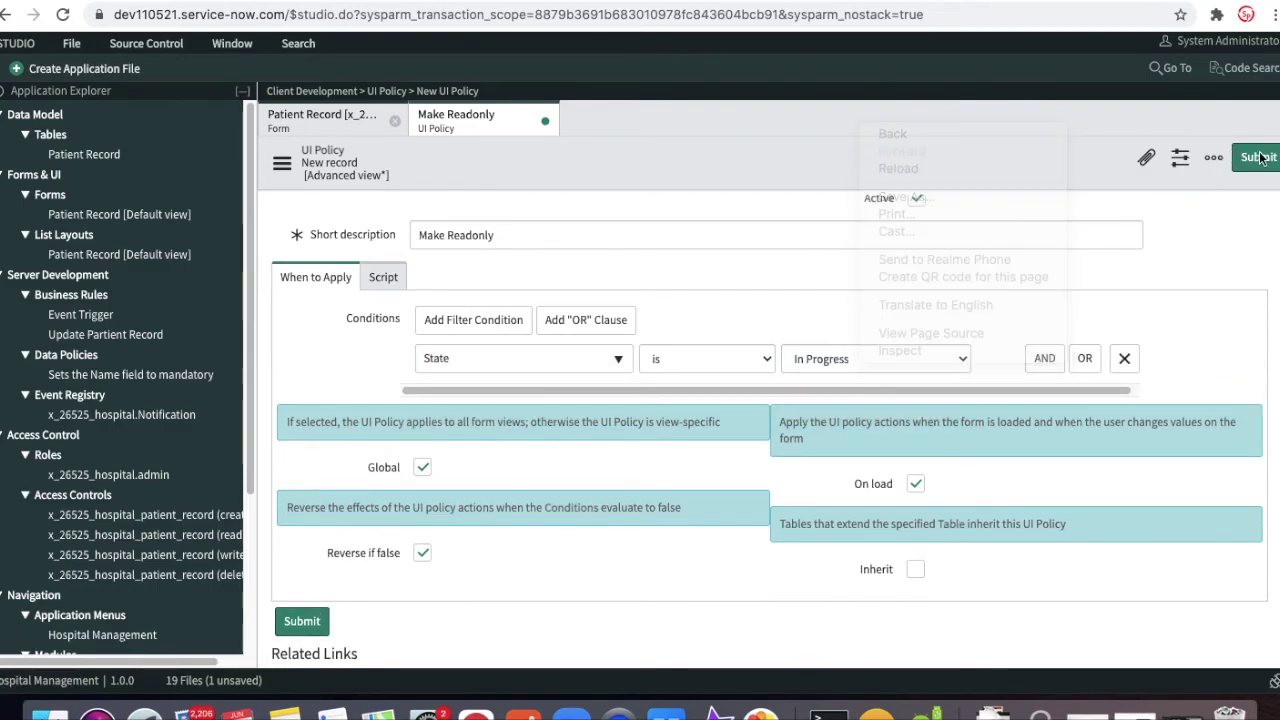
pyautogui.click(1255, 157)
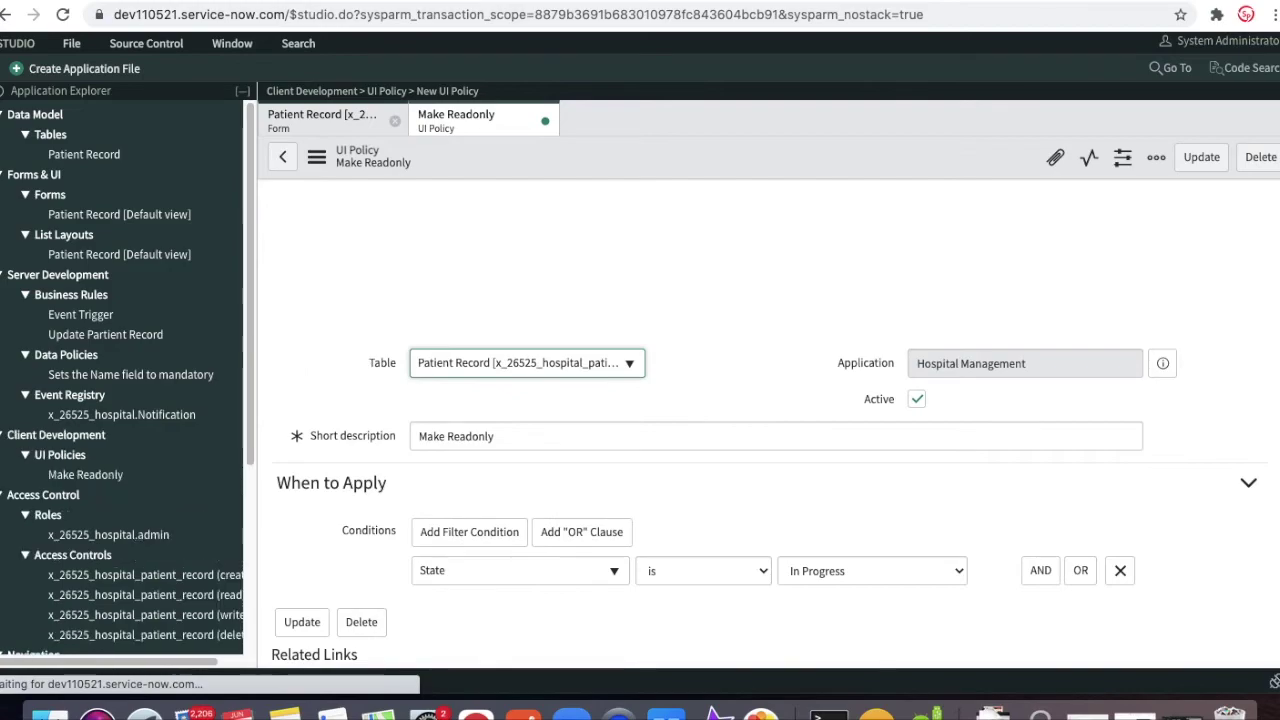
# Step: Add a UI policy action to Make Readonly for the Patient Details field with Mandatory True and Visible True, and submit it
pyautogui.scroll(-5, 508, 432)
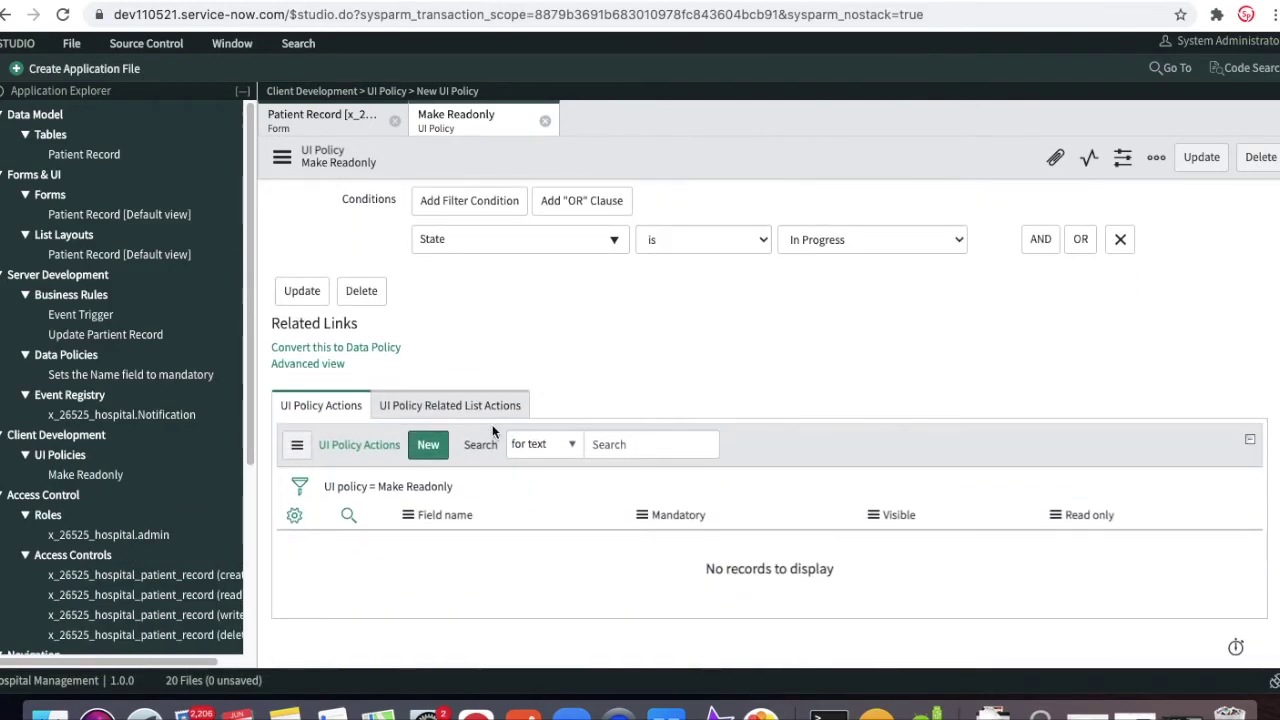
pyautogui.click(428, 446)
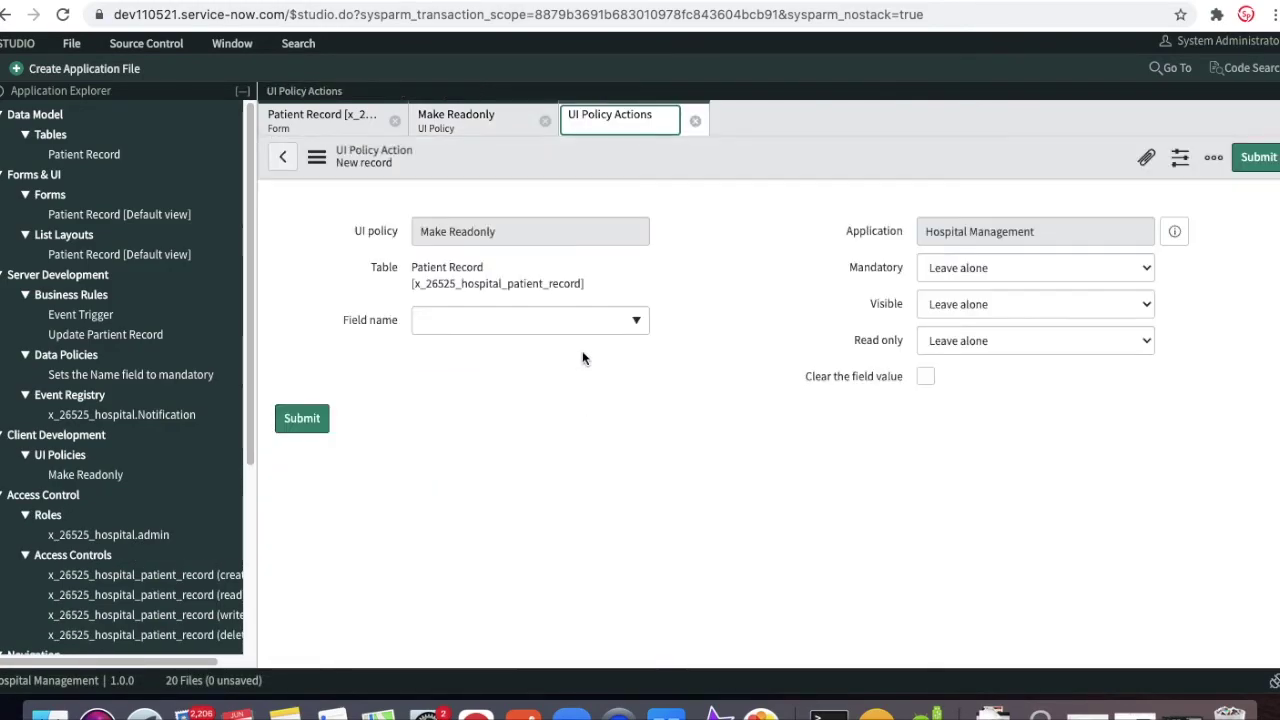
pyautogui.click(593, 362)
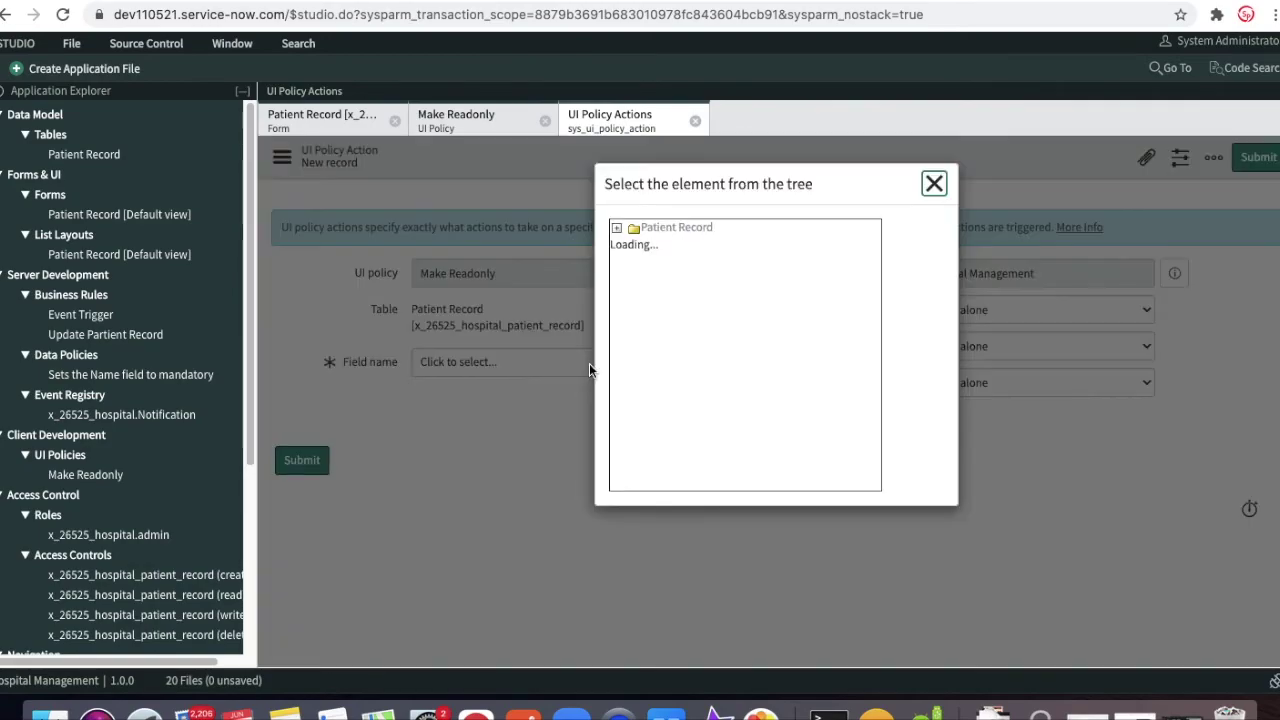
pyautogui.click(678, 368)
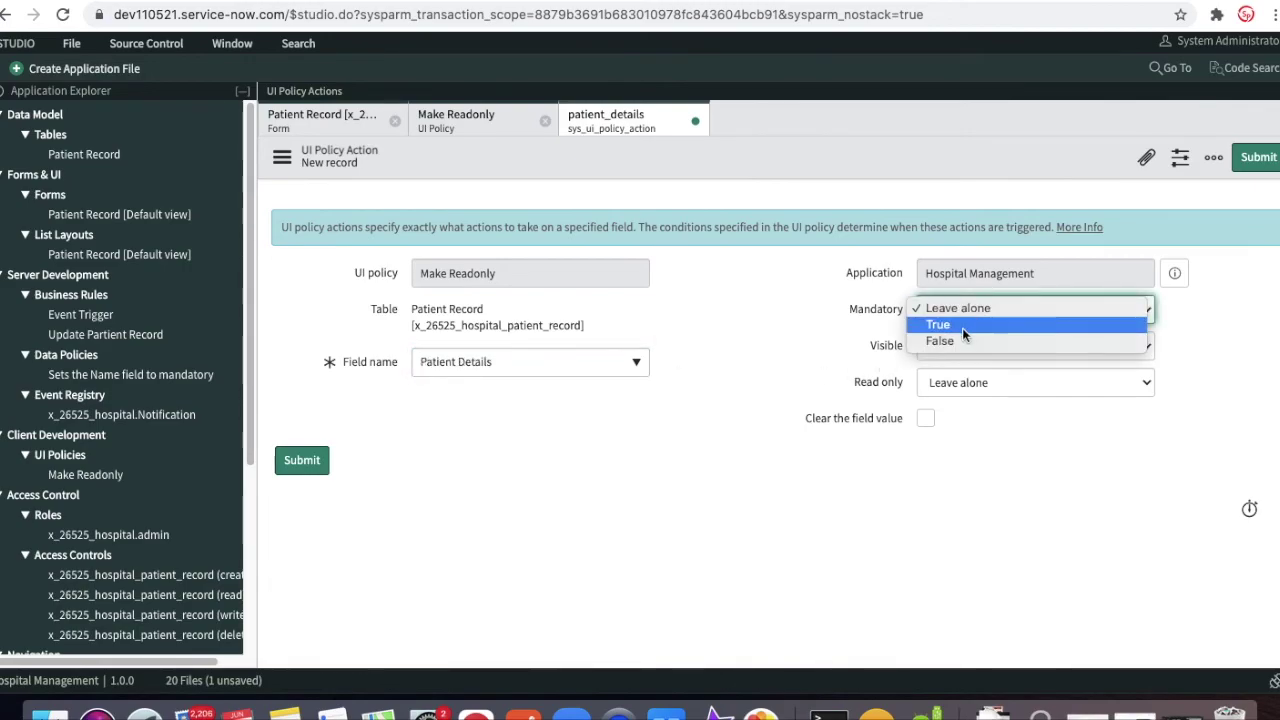
pyautogui.click(962, 325)
pyautogui.click(950, 345)
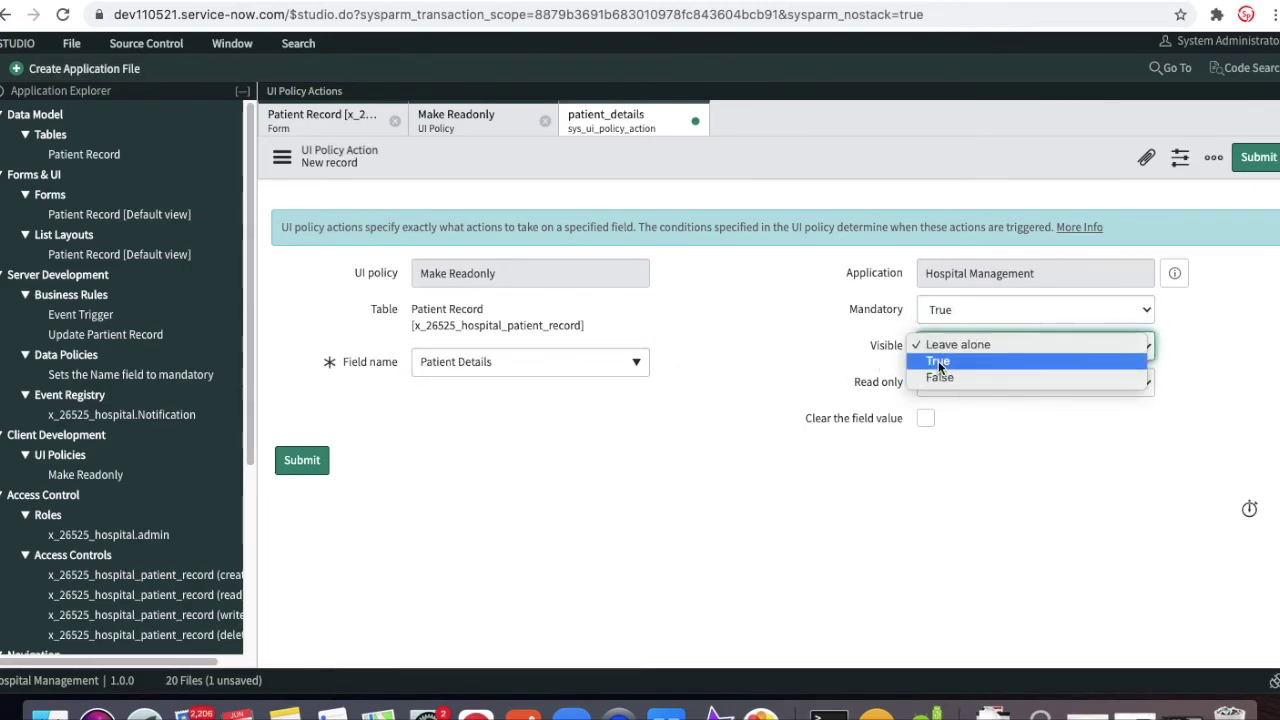
pyautogui.click(940, 362)
pyautogui.click(1259, 162)
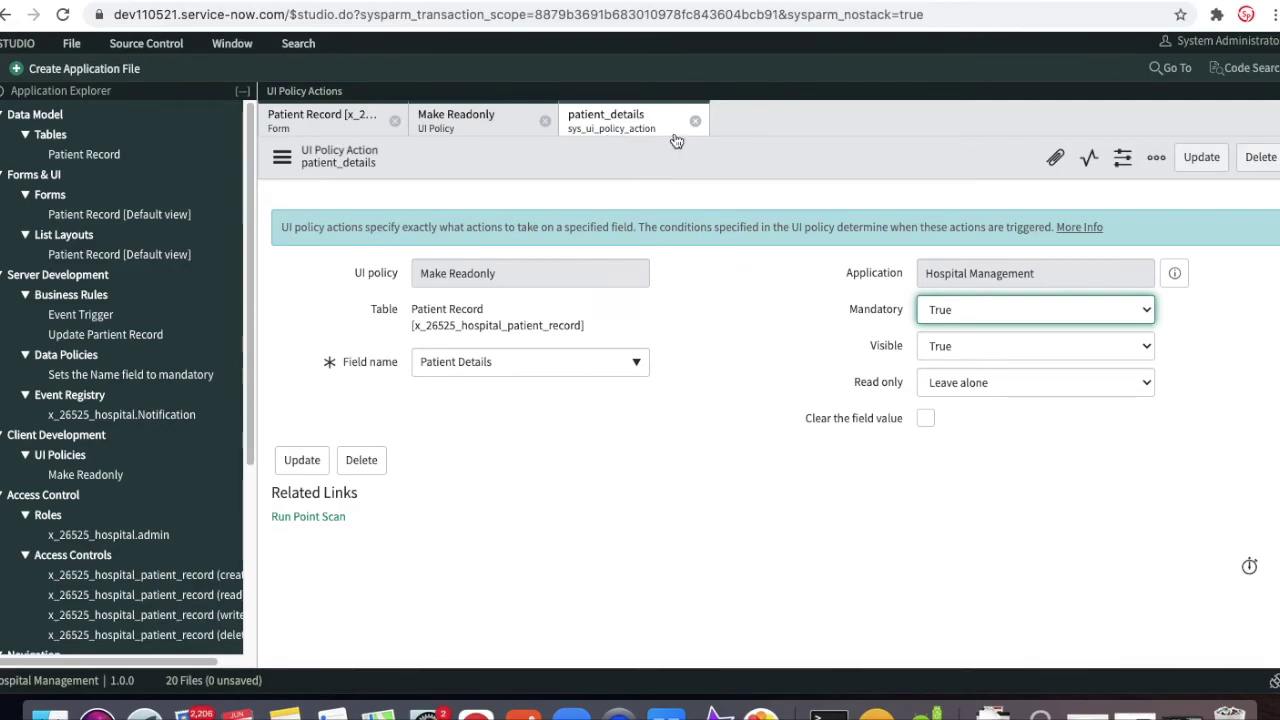
# Step: Return to the Make Readonly UI policy and review its condition and list of UI policy actions
pyautogui.click(610, 130)
pyautogui.click(445, 122)
pyautogui.click(390, 487)
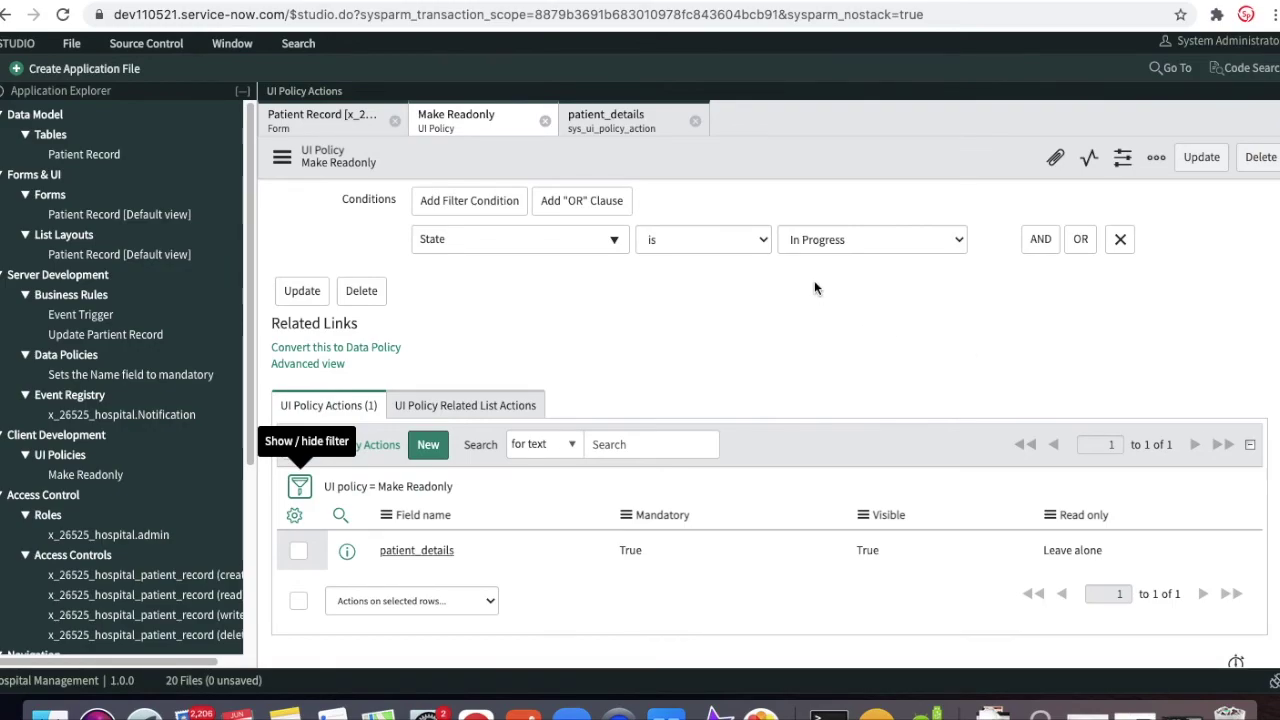
pyautogui.scroll(1, 755, 427)
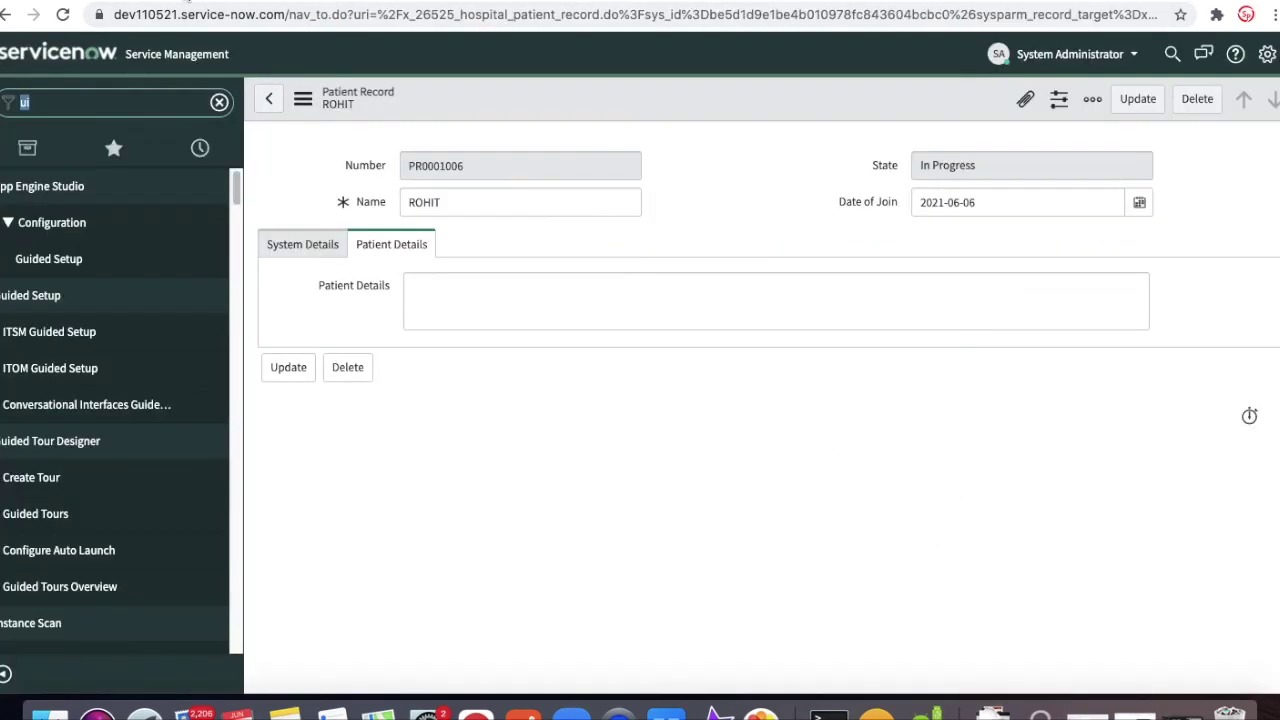
# Step: Filter the application navigator for hosp and open a blank Patient Record form in Hospital Management
pyautogui.click(76, 110)
pyautogui.press('BackSpace')
pyautogui.press('BackSpace')
pyautogui.write('hosp')
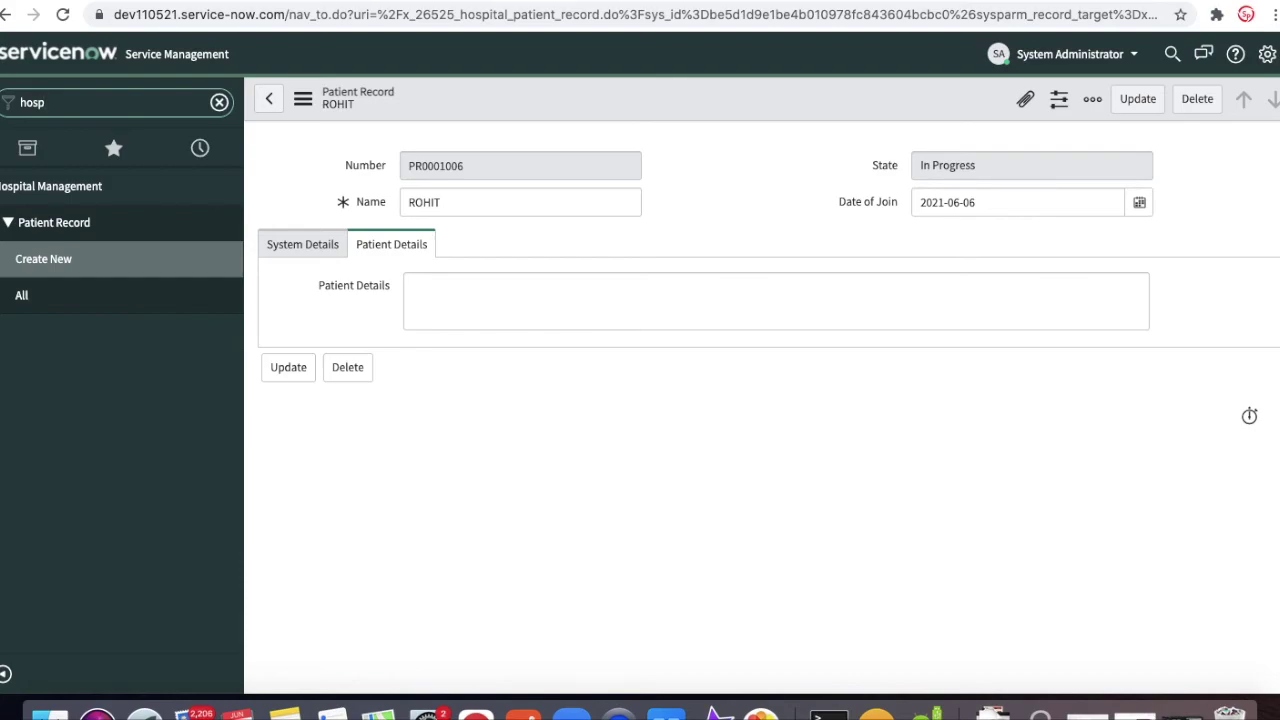
pyautogui.click(58, 262)
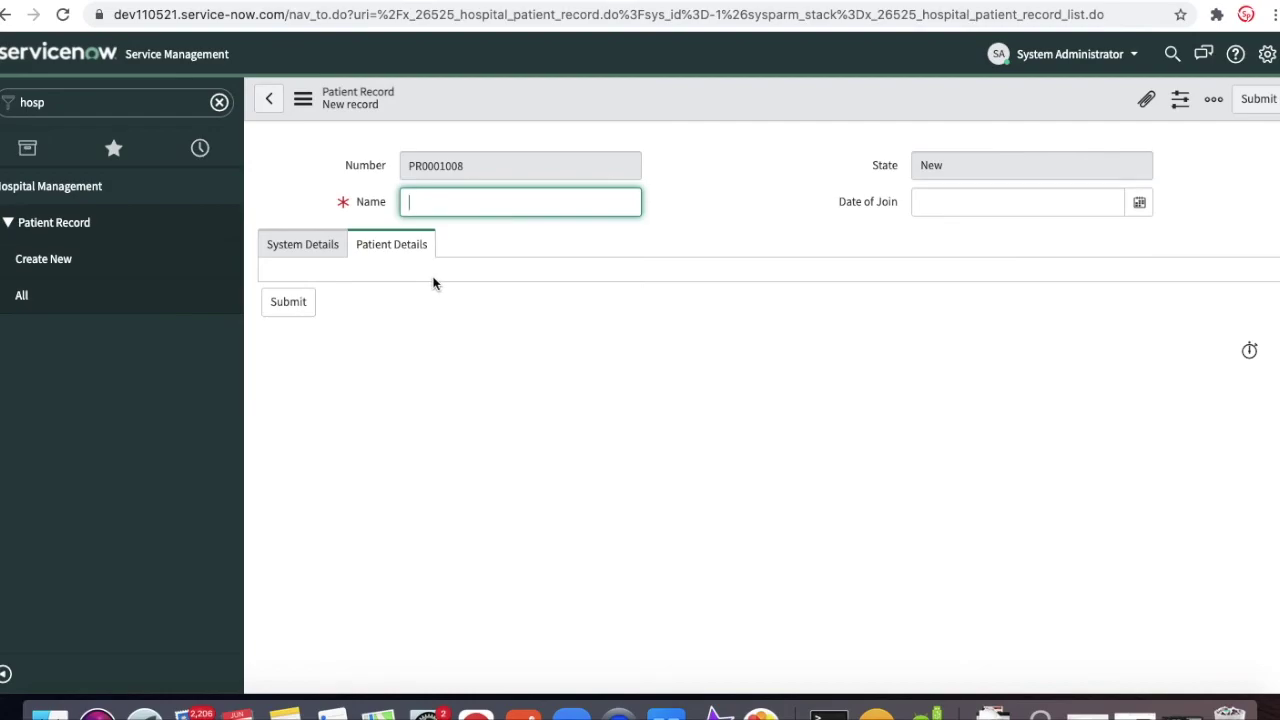
# Step: Name the patient record New Record, set Date of Join to 2021-06-06, save it, and check its System Details and Patient Details sections
pyautogui.write('New Record')
pyautogui.click(1139, 203)
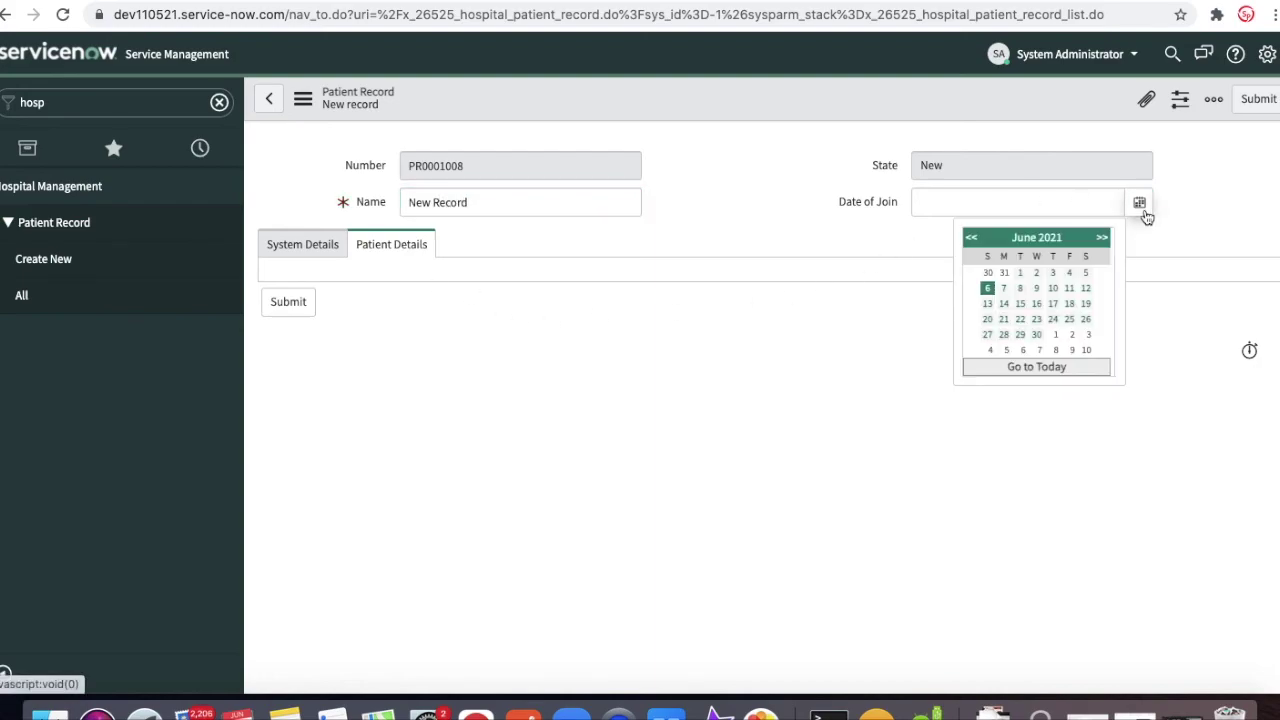
pyautogui.click(987, 288)
pyautogui.rightClick(868, 107)
pyautogui.click(876, 112)
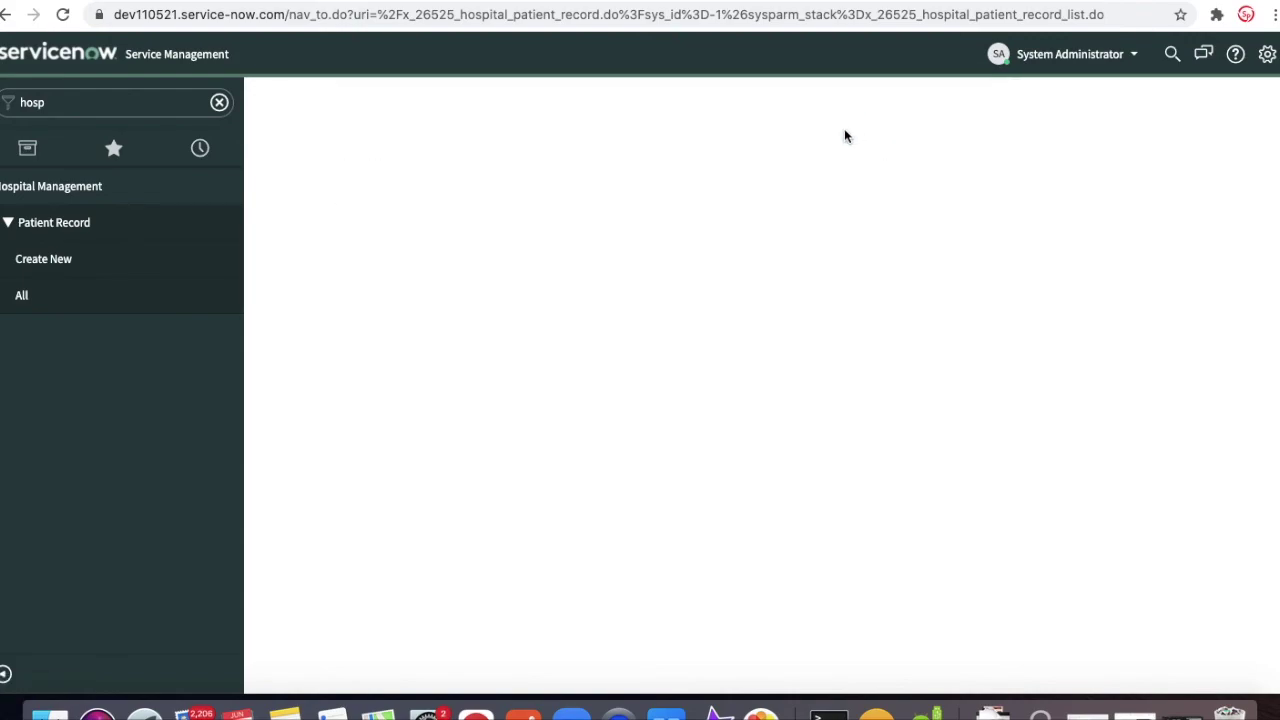
pyautogui.click(317, 250)
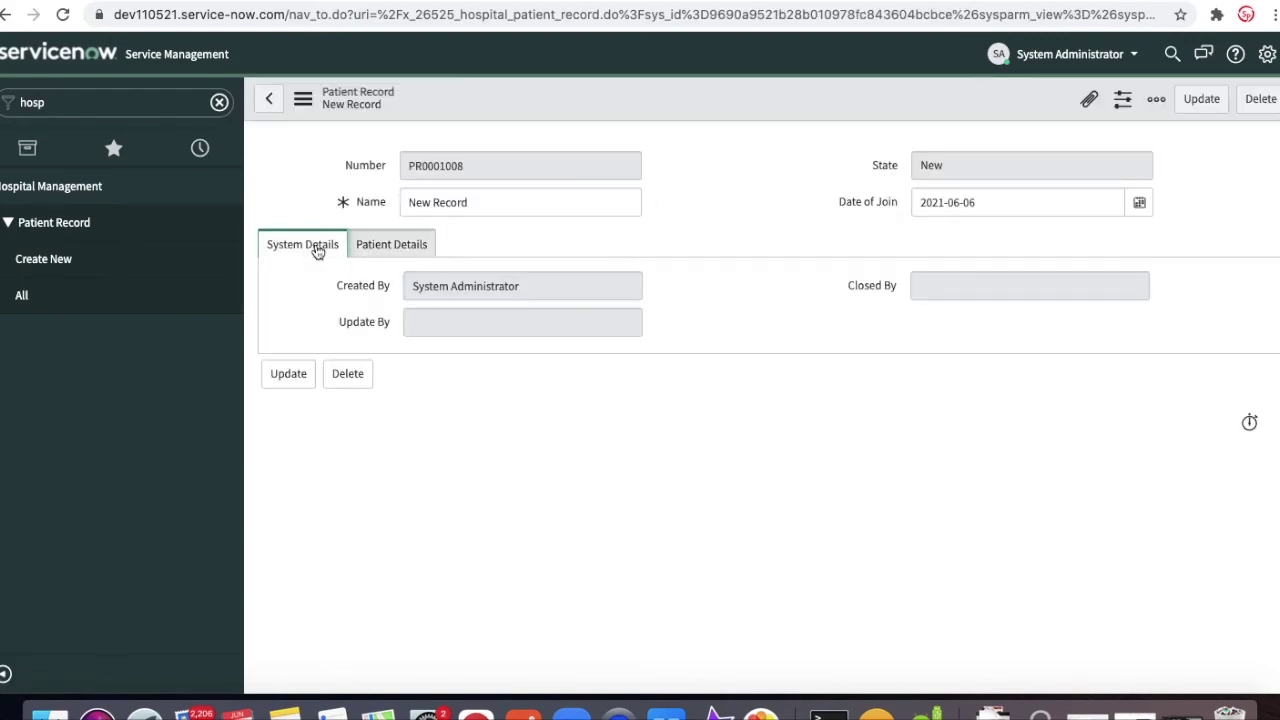
pyautogui.click(365, 254)
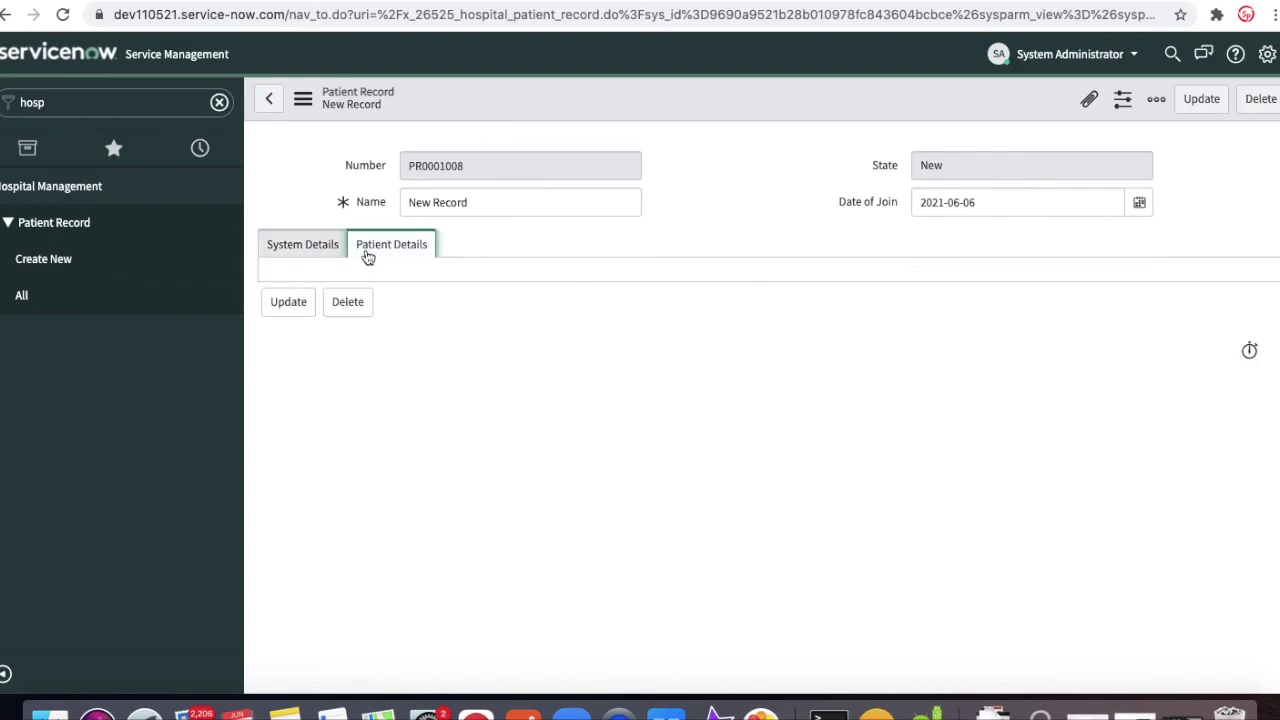
# Step: Find the Service Desk My Approvals list through the filter my app, show all approvals, and open the newest requested one
pyautogui.click(75, 102)
pyautogui.write('my')
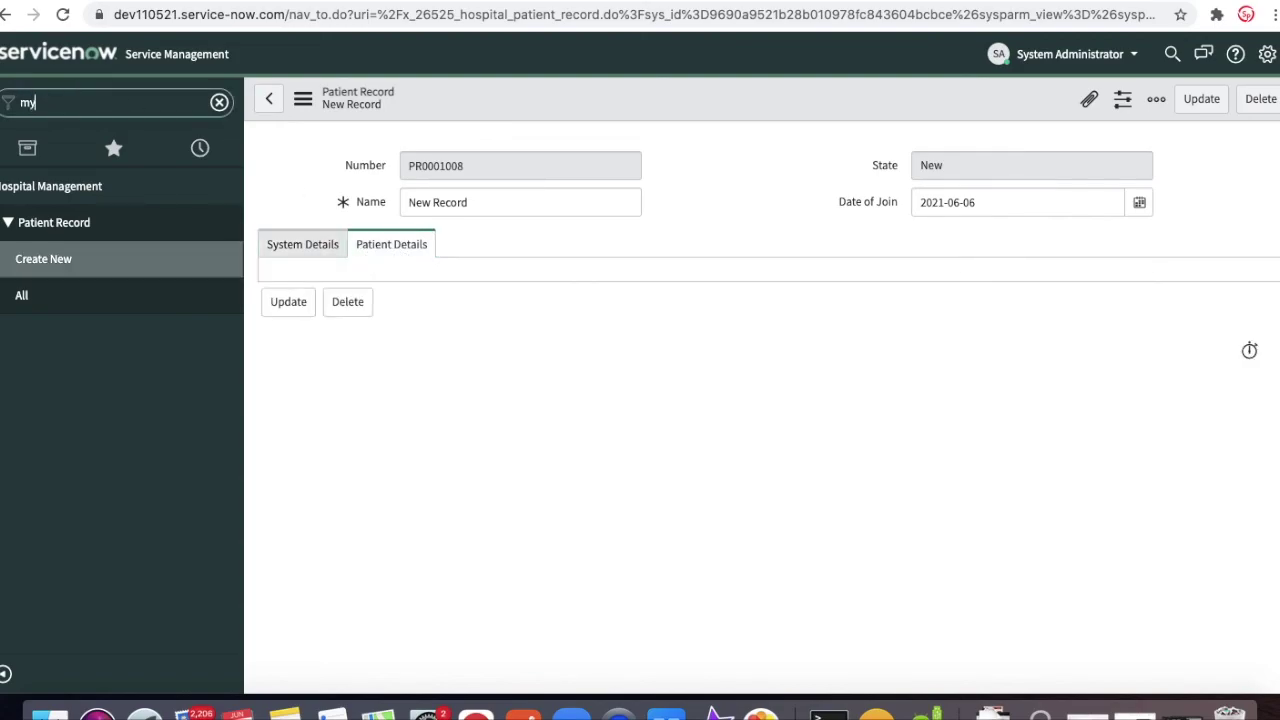
pyautogui.write(' app')
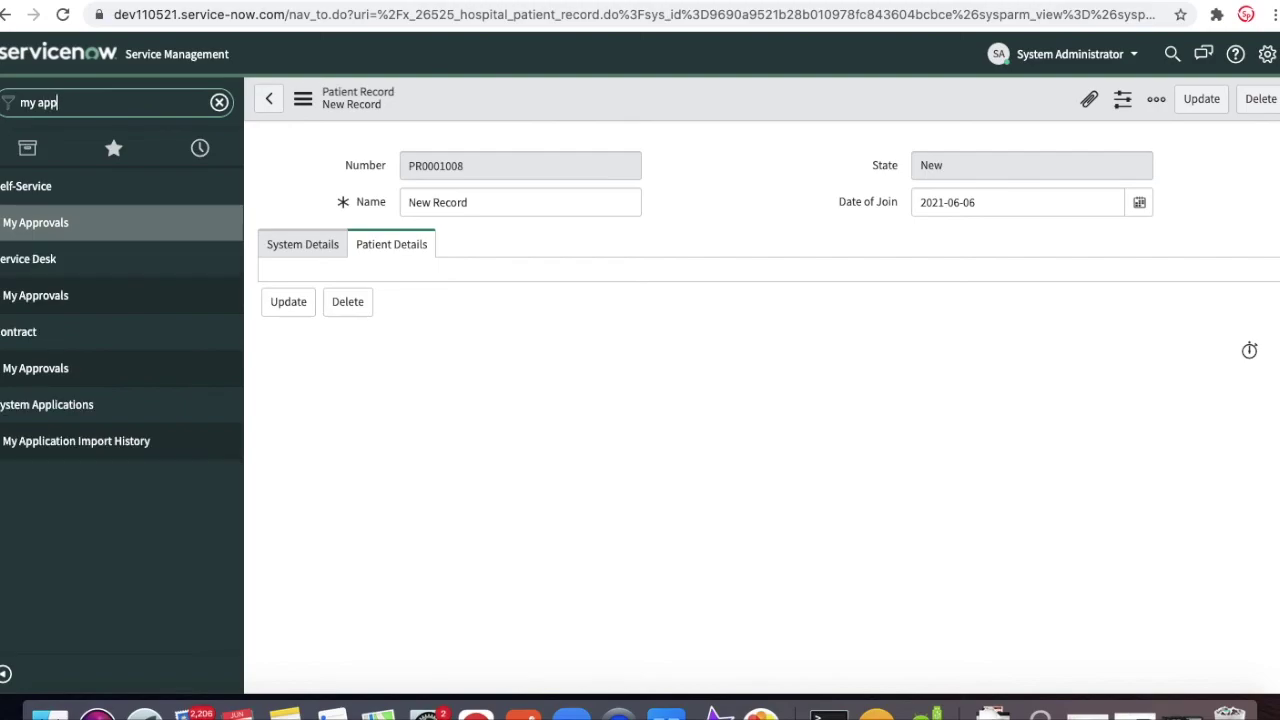
pyautogui.click(32, 296)
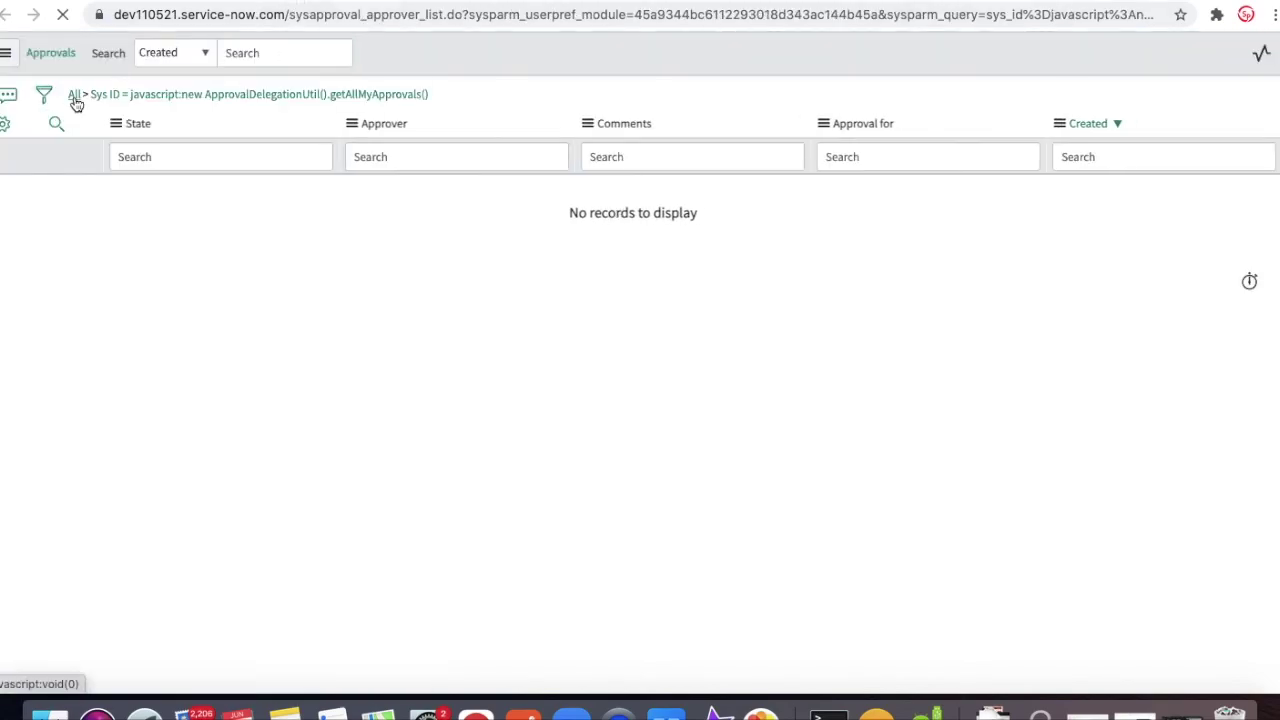
pyautogui.click(75, 95)
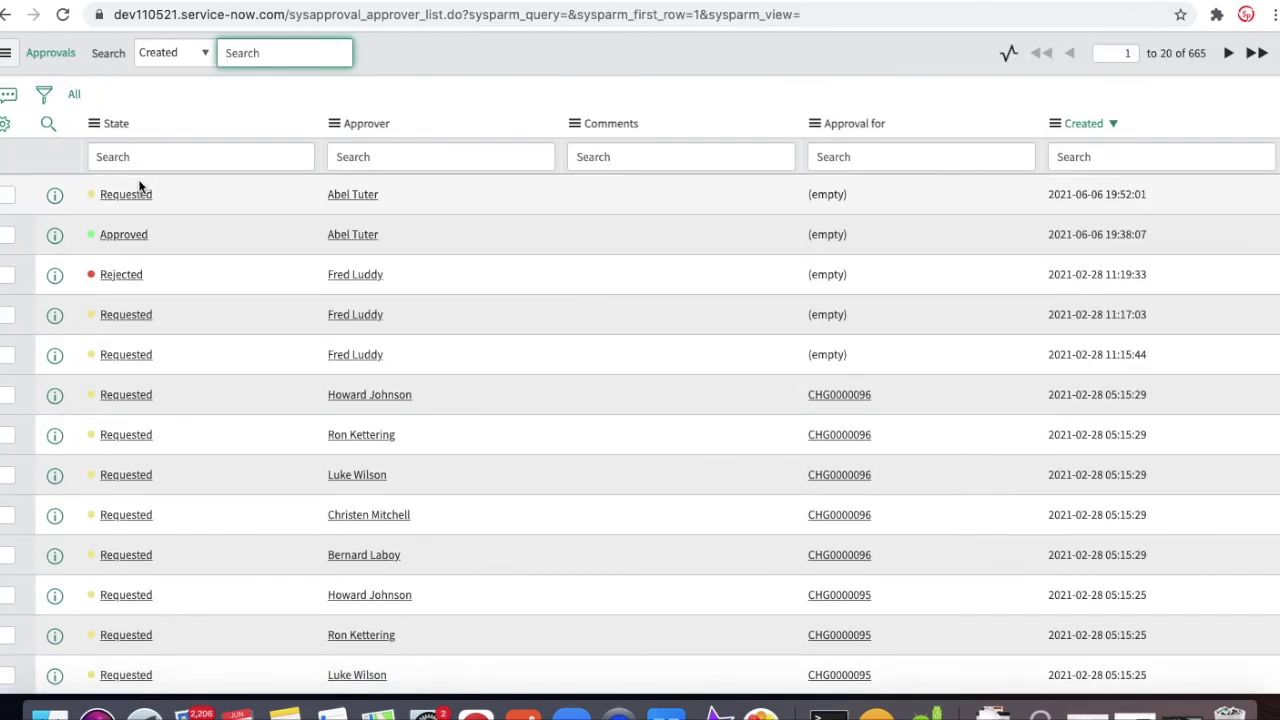
pyautogui.click(138, 195)
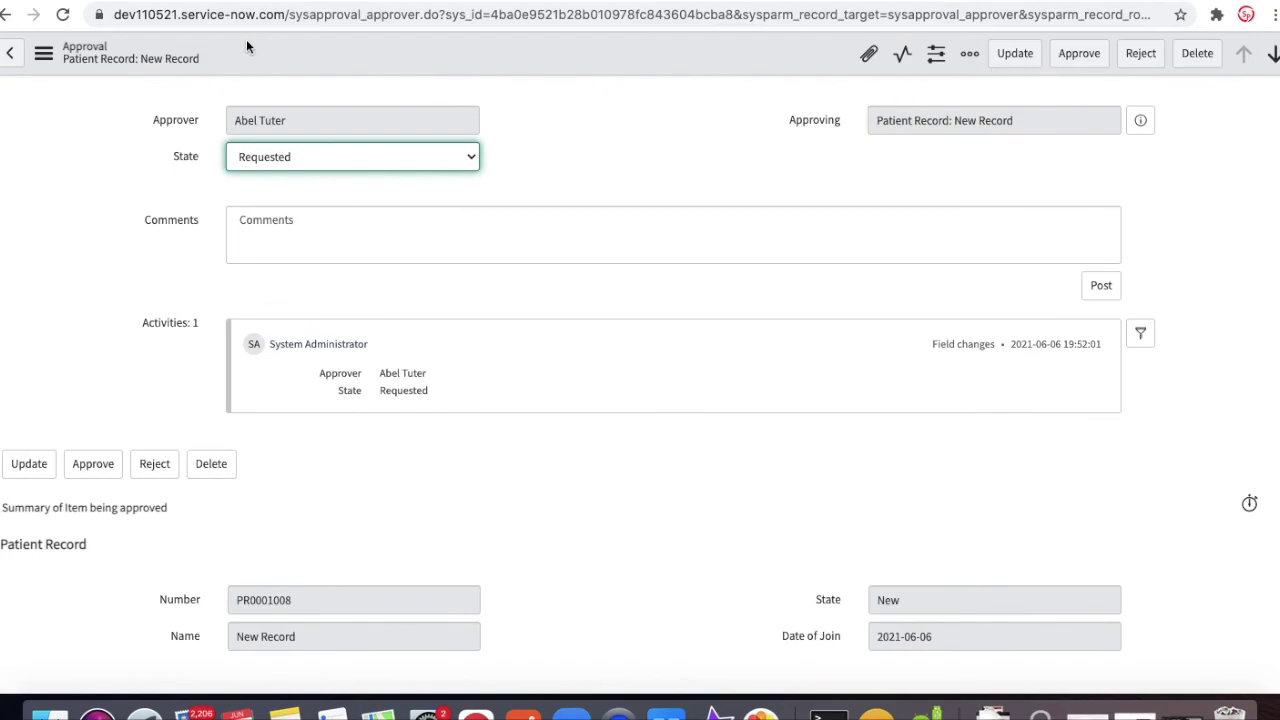
# Step: Approve the request for the New Record patient record and start editing the Patient Details field on that record
pyautogui.click(1063, 120)
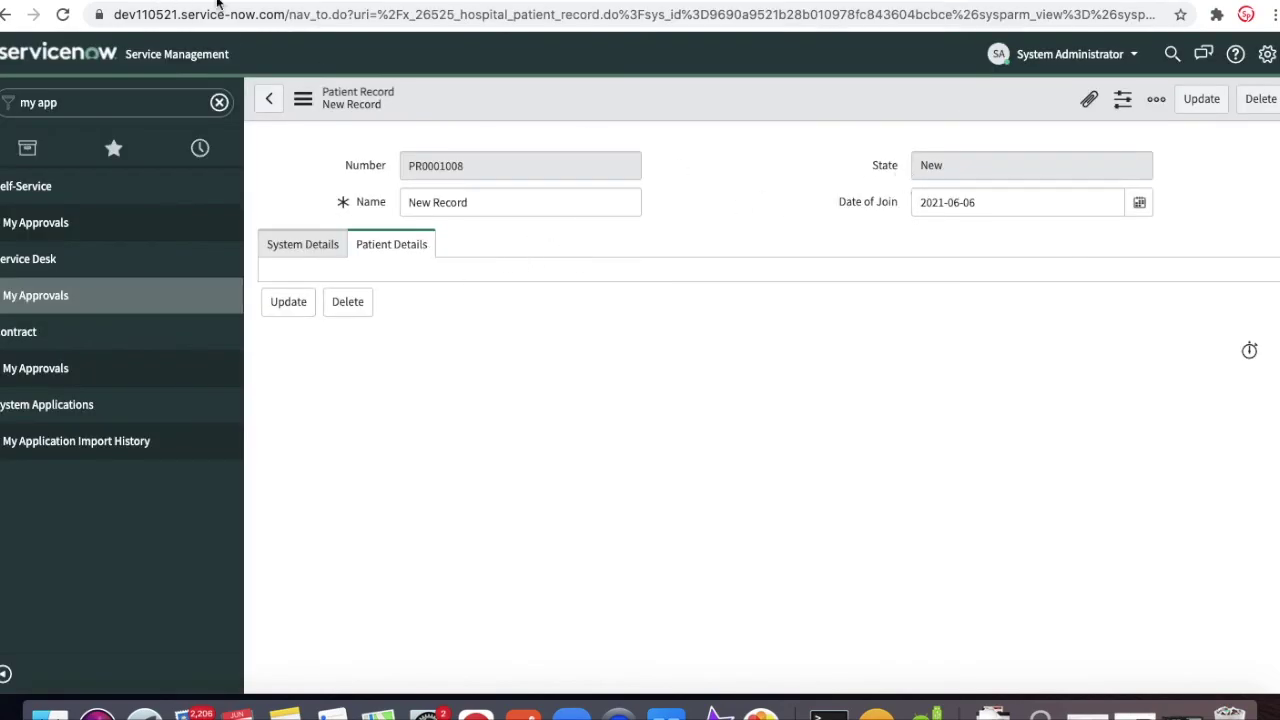
pyautogui.hotkey('alt', 'Left')
pyautogui.click(1065, 57)
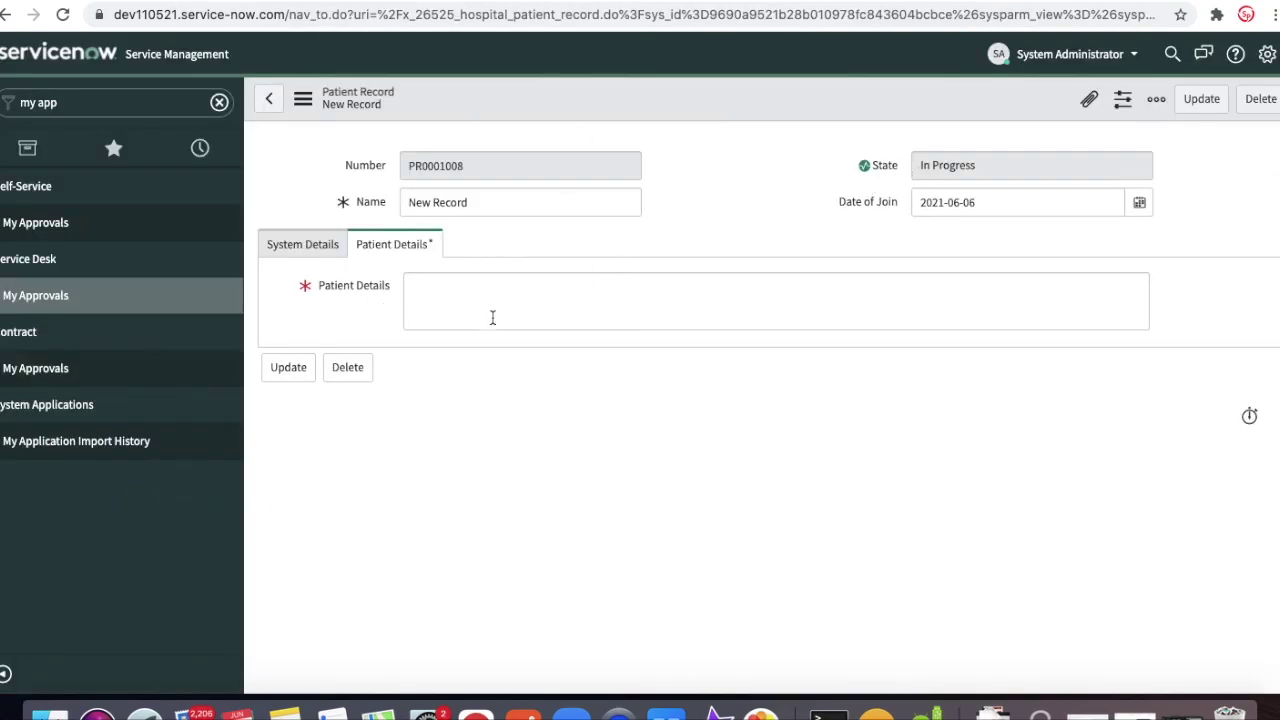
pyautogui.click(492, 317)
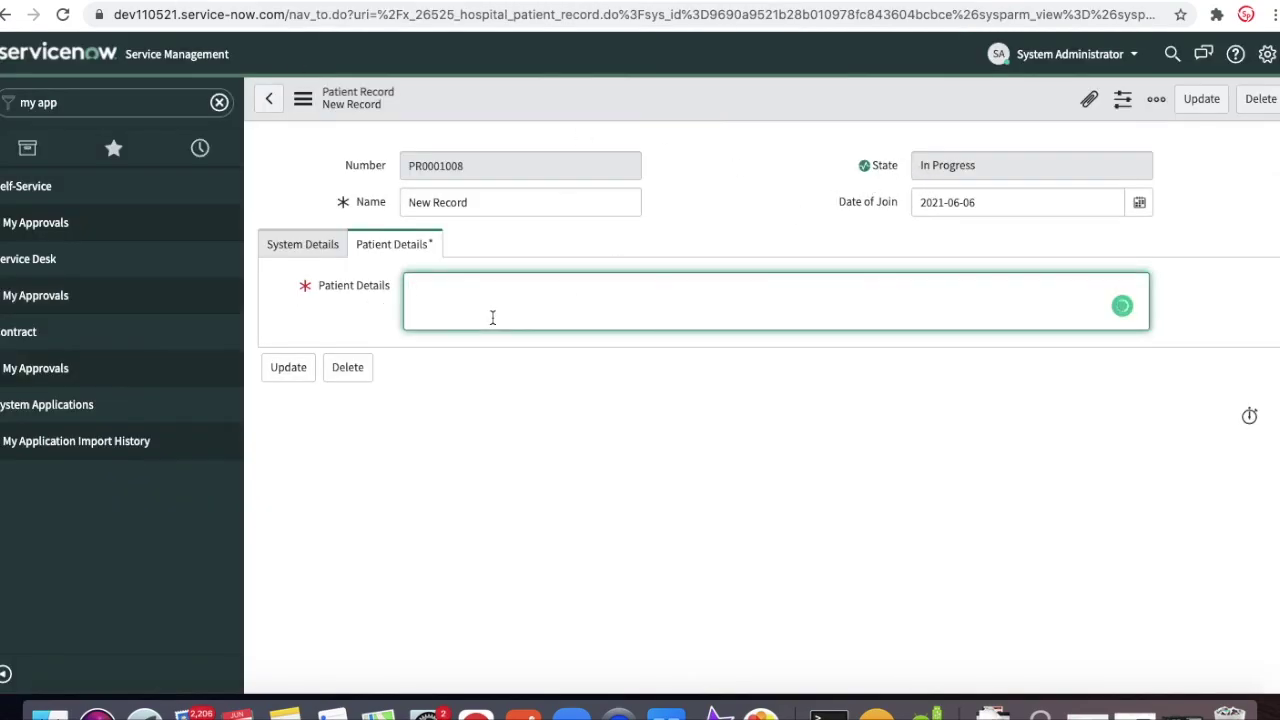